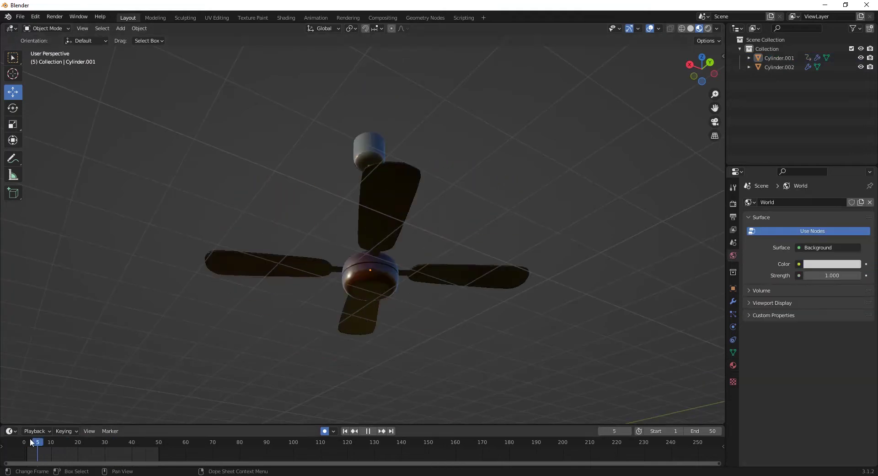
pyautogui.scroll(2, 399, 303)
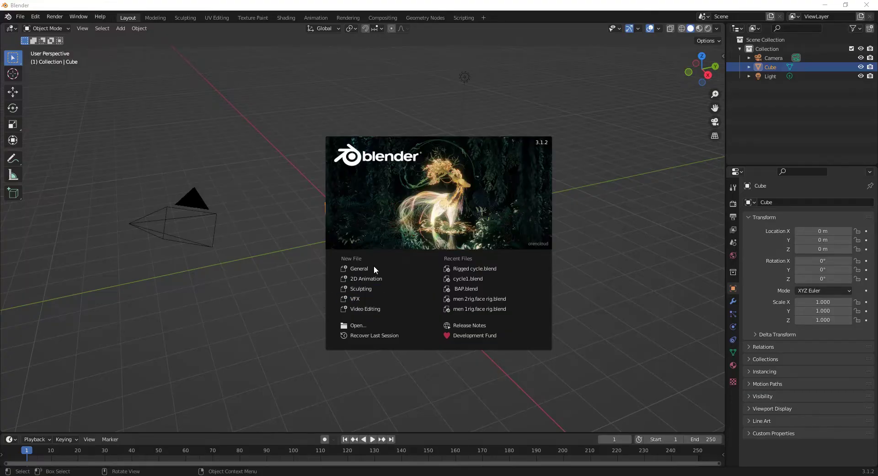
# Start a new General file and delete the default camera, cube and light.
pyautogui.click(363, 270)
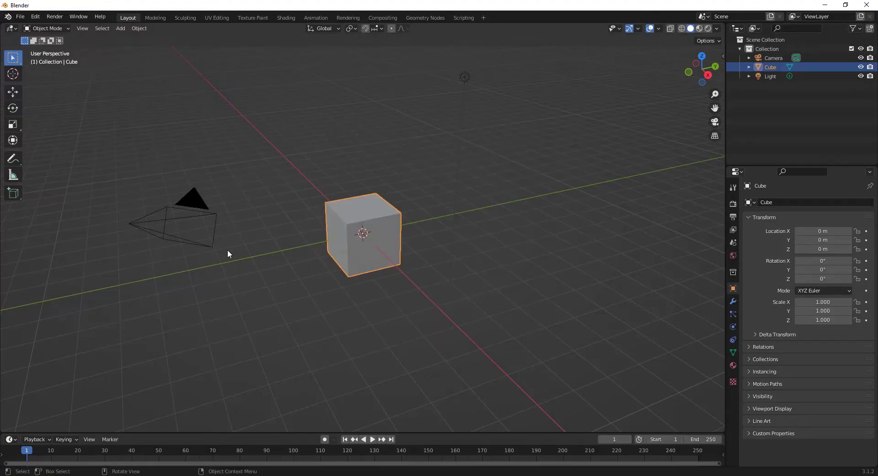
pyautogui.moveTo(121, 113); pyautogui.dragTo(277, 247)
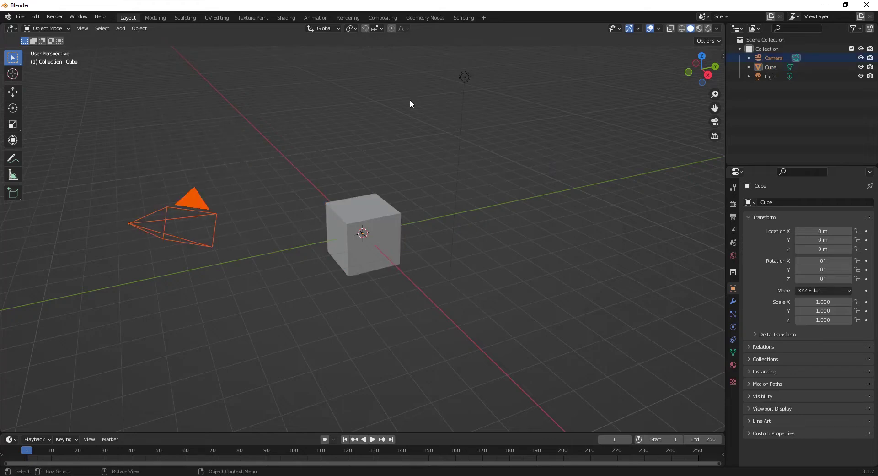
pyautogui.moveTo(129, 85); pyautogui.dragTo(490, 358)
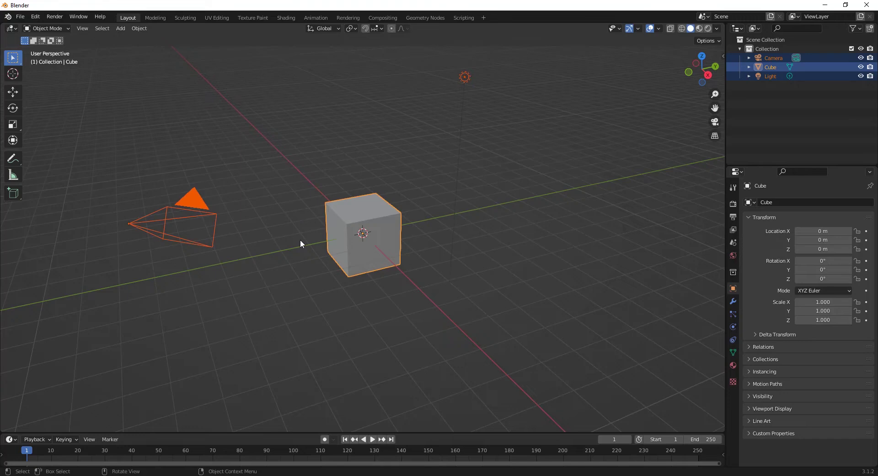
pyautogui.press('Delete')
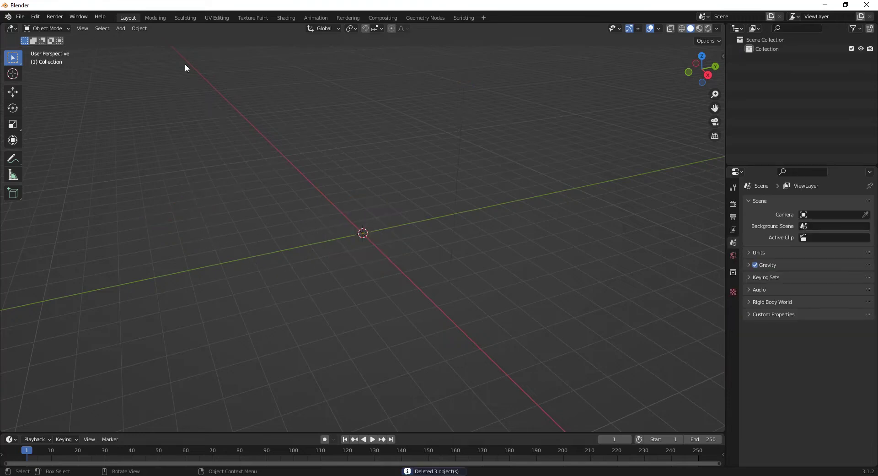
# Add a cylinder mesh at the world origin and set its vertex count to 12.
pyautogui.click(127, 29)
pyautogui.moveTo(146, 39)
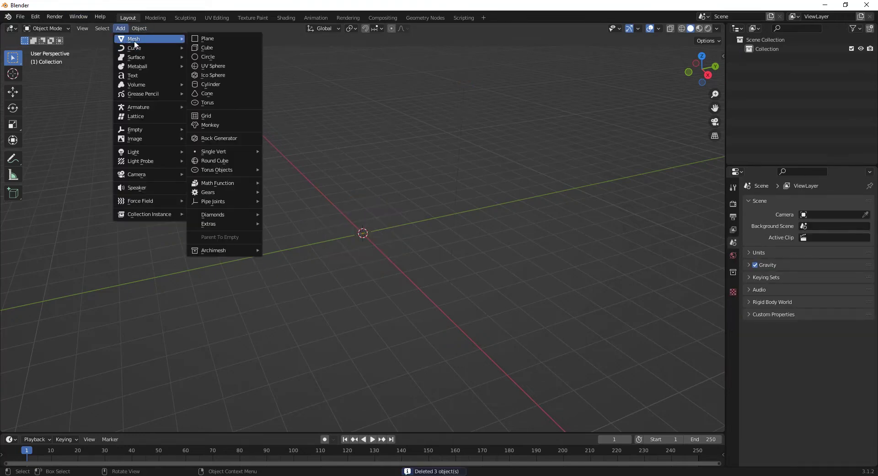
pyautogui.click(215, 83)
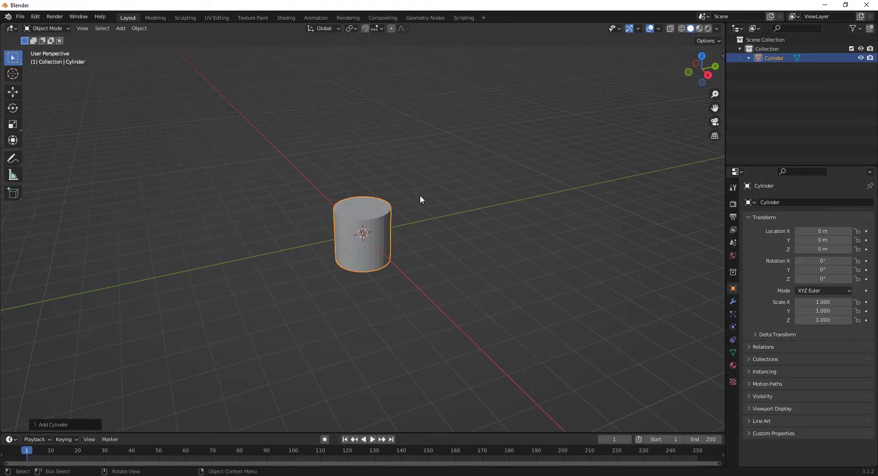
pyautogui.click(42, 424)
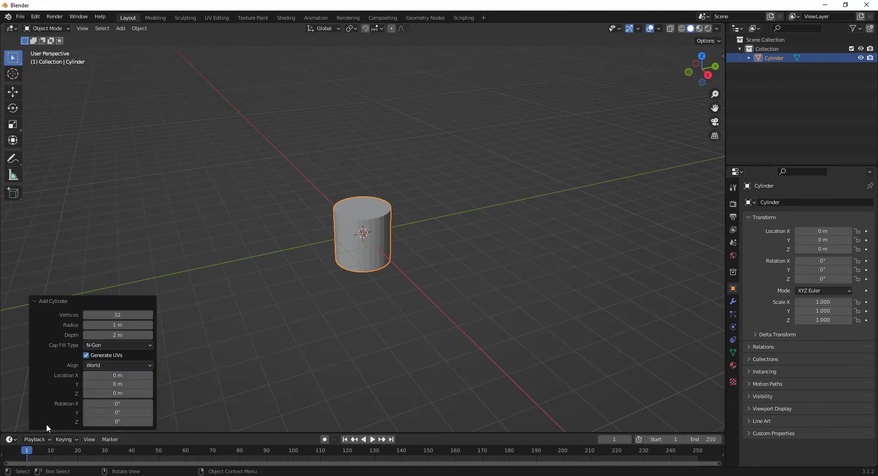
pyautogui.click(113, 315)
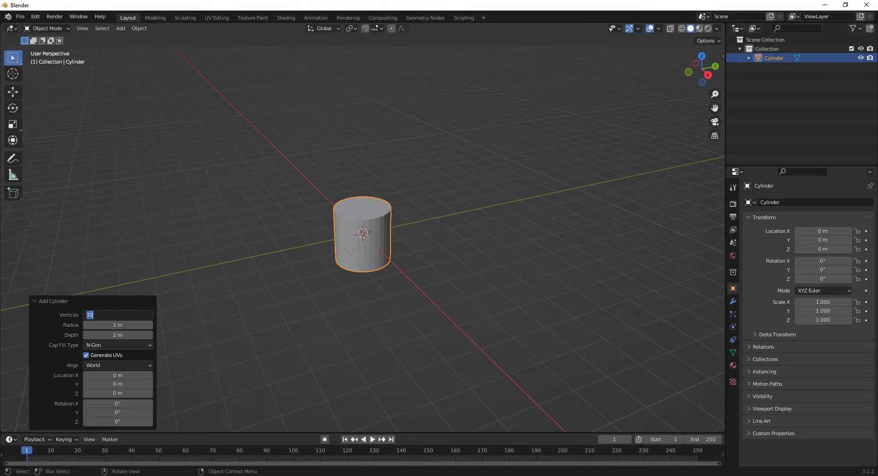
pyautogui.press('Return')
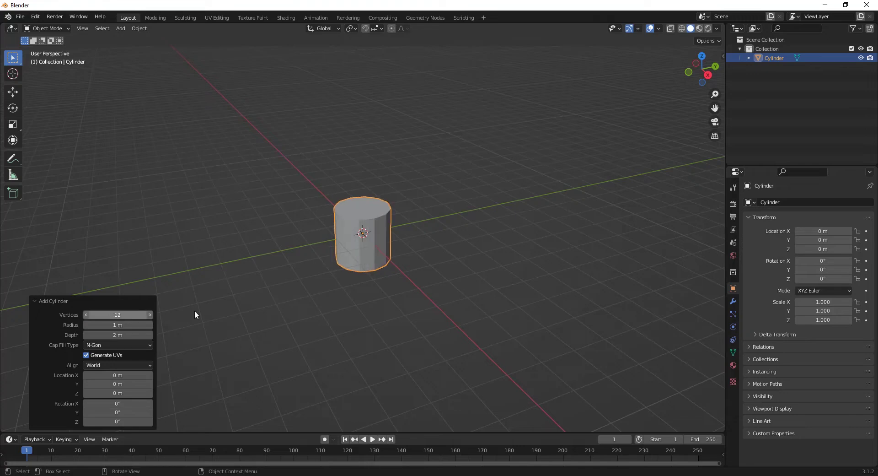
# Put the cylinder into Edit Mode in front orthographic view with see-through wireframe shading.
pyautogui.click(353, 253)
pyautogui.press('KP_1')
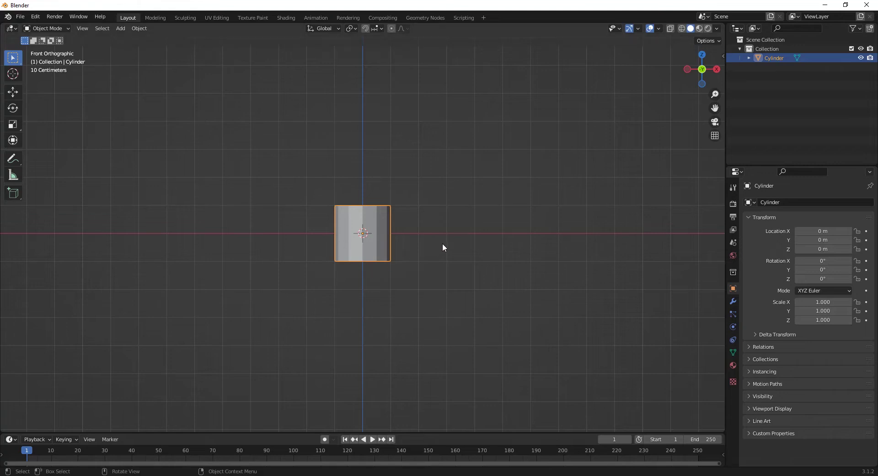
pyautogui.press('Tab')
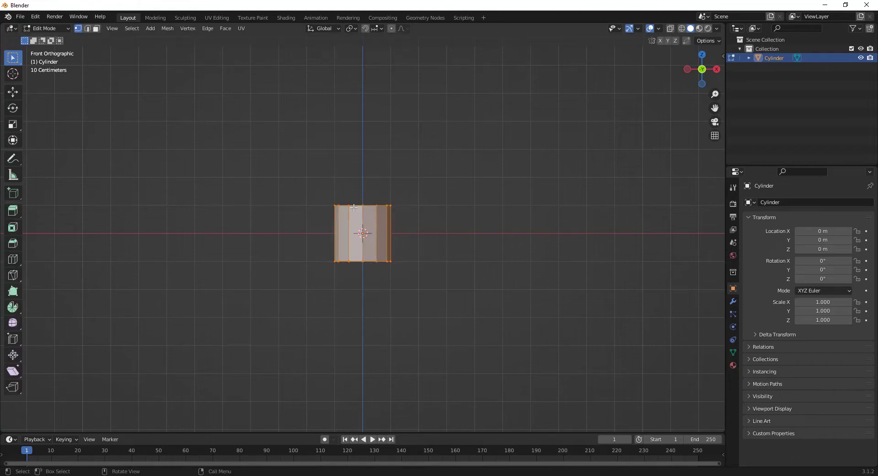
pyautogui.hotkey('alt', 'z')
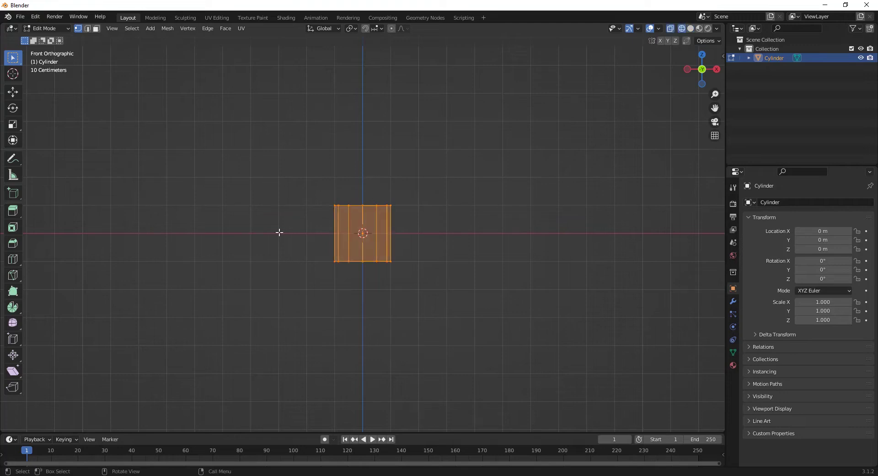
pyautogui.scroll(3, 396, 287)
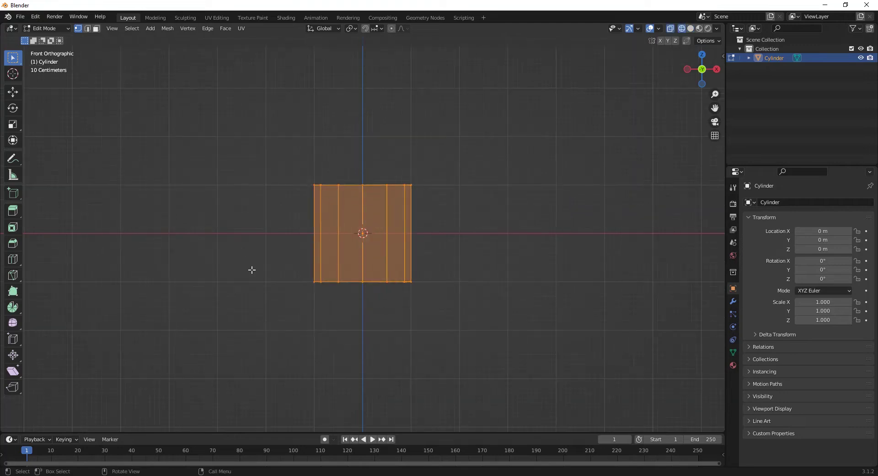
# Select the cylinder's entire mesh and move it up about 1.2 m along Z.
pyautogui.moveTo(224, 148); pyautogui.dragTo(483, 386)
pyautogui.click(12, 122)
pyautogui.click(18, 95)
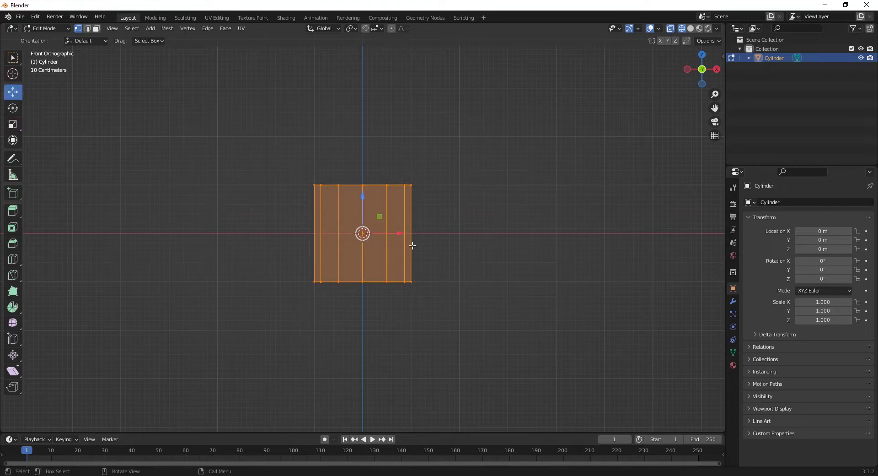
pyautogui.moveTo(362, 200); pyautogui.dragTo(359, 141)
# Scale the whole mesh uniformly by about 2 and raise it about 0.98 m along Z, clear of the origin.
pyautogui.press('s')
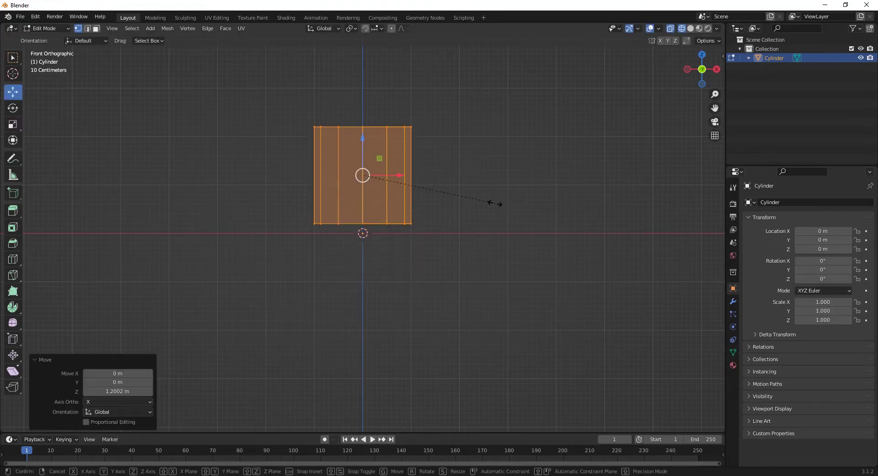
pyautogui.click(629, 224)
pyautogui.moveTo(363, 142); pyautogui.dragTo(359, 94)
pyautogui.keyDown('shift'); pyautogui.moveTo(359, 95); pyautogui.dragTo(347, 169, button='middle'); pyautogui.keyUp('shift')
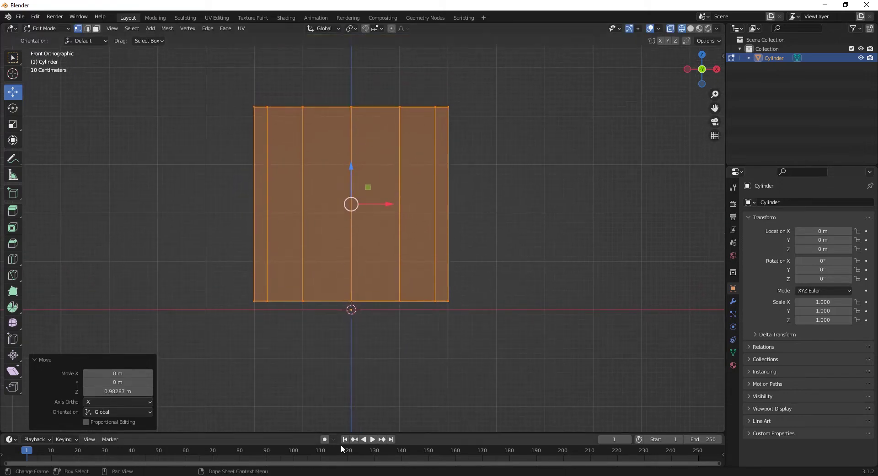
# Add one horizontal loop cut around the cylinder at mid-height.
pyautogui.click(12, 264)
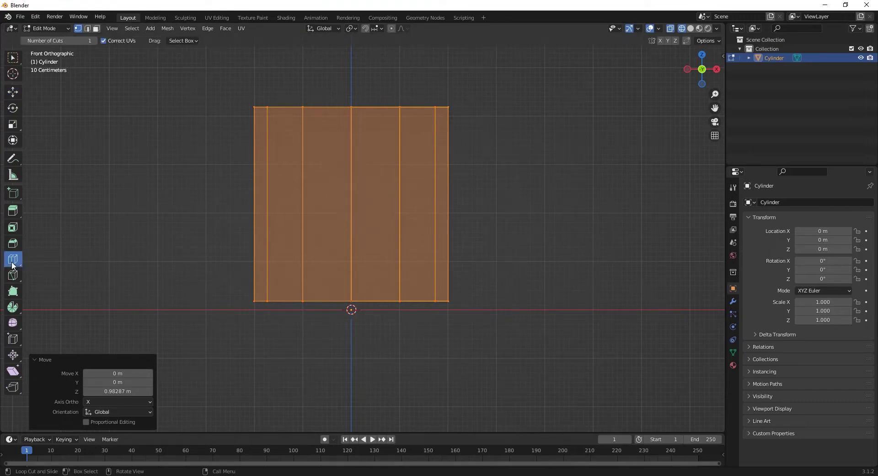
pyautogui.click(351, 195)
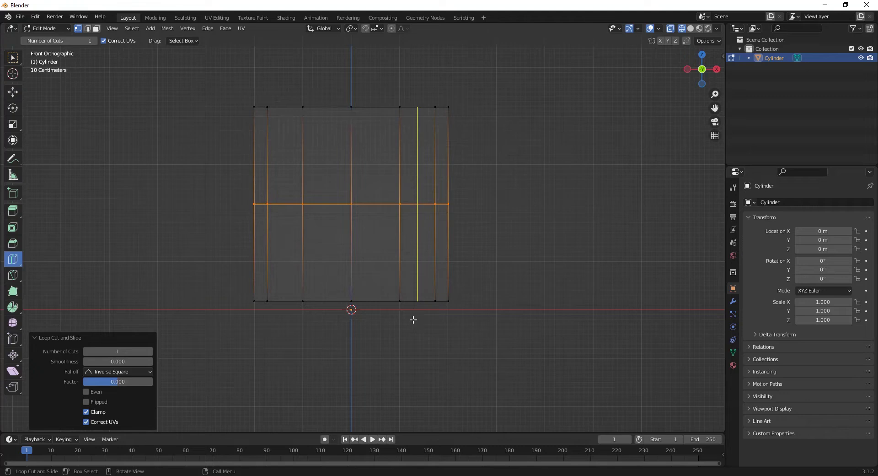
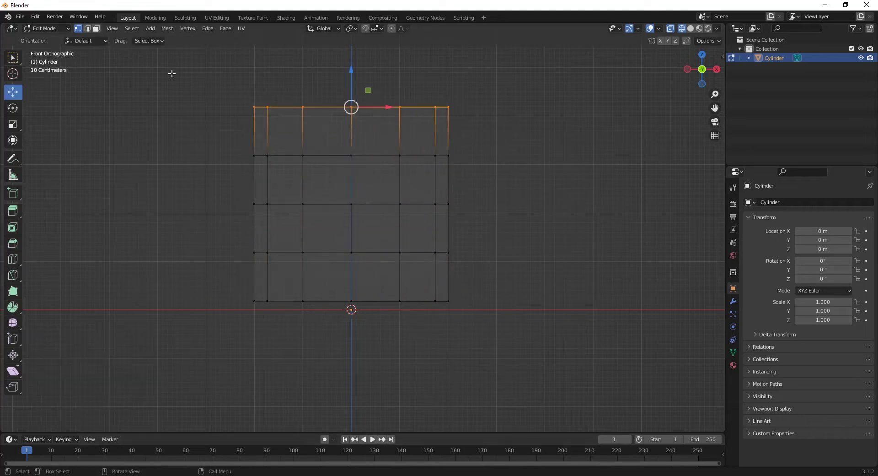
# Select the cylinder's top and bottom rings together and scale them inward to about 0.86.
pyautogui.moveTo(171, 73); pyautogui.dragTo(496, 145)
pyautogui.keyDown('shift'); pyautogui.moveTo(202, 358); pyautogui.dragTo(480, 280); pyautogui.keyUp('shift')
pyautogui.press('s')
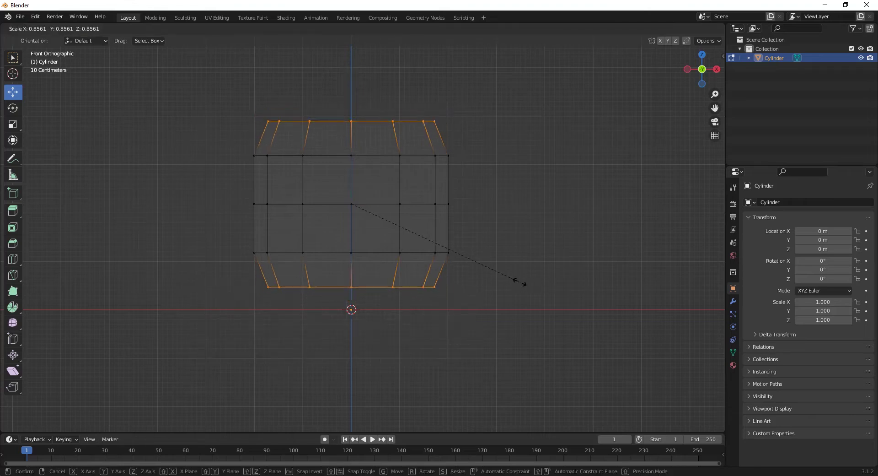
pyautogui.click(518, 281)
# Select the middle edge loop and scale it inward to about 0.95.
pyautogui.scroll(2, 272, 207)
pyautogui.moveTo(187, 177); pyautogui.dragTo(493, 205)
pyautogui.press('s')
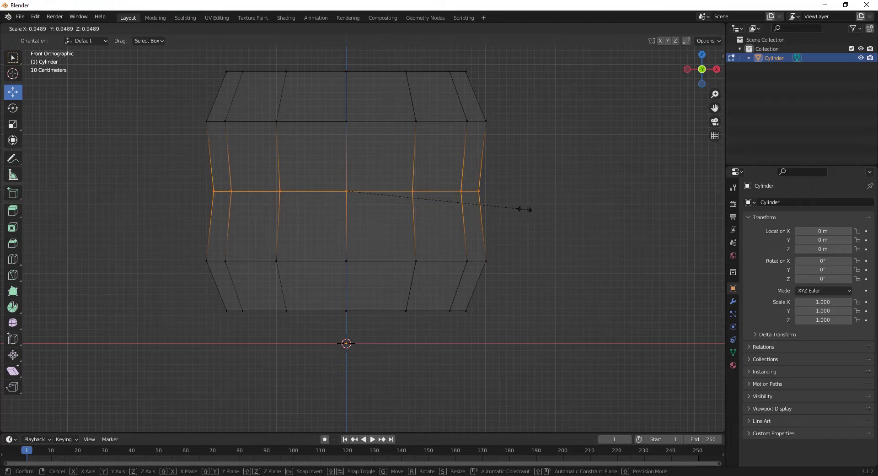
pyautogui.click(521, 208)
# Add two horizontal loop cuts, one just above and one just below the middle loop.
pyautogui.click(17, 261)
pyautogui.moveTo(213, 183)
pyautogui.mouseDown()
pyautogui.moveTo(219, 212)
pyautogui.moveTo(221, 187)
pyautogui.mouseUp()
pyautogui.click(13, 92)
pyautogui.scroll(2, 136, 182)
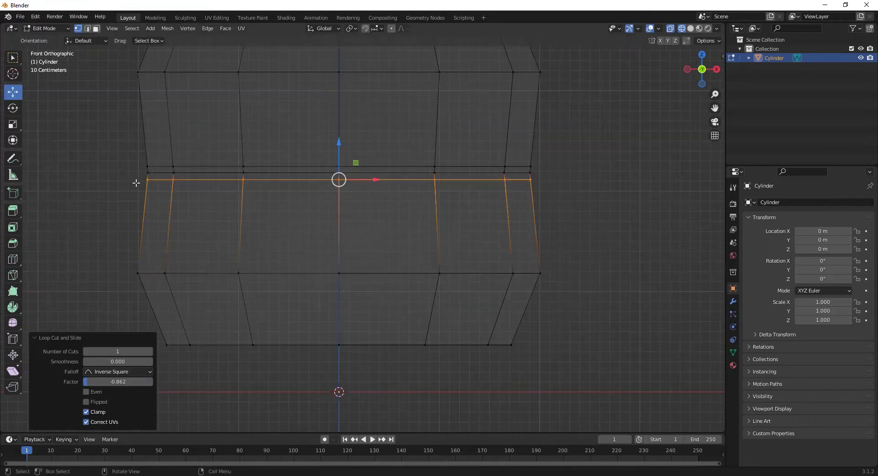
# Select the two loops flanking the middle loop and scale them outward by about 1.04 to form a narrow groove.
pyautogui.moveTo(136, 163); pyautogui.dragTo(567, 173)
pyautogui.moveTo(114, 210); pyautogui.dragTo(578, 178)
pyautogui.press('s')
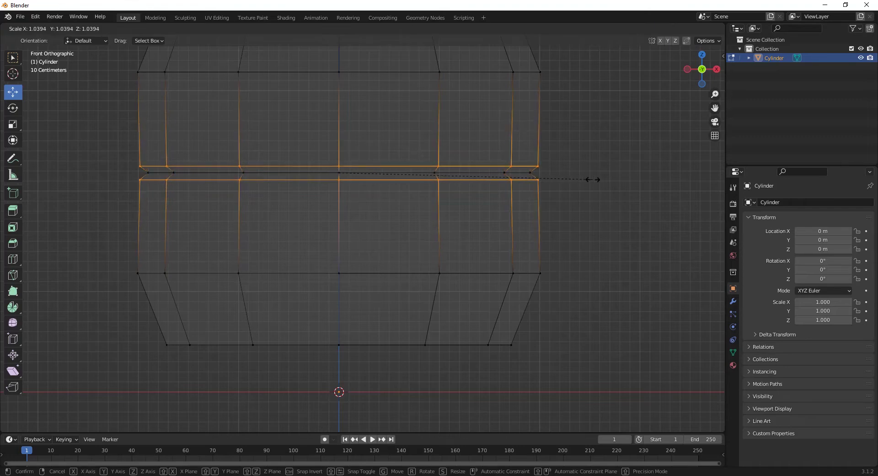
pyautogui.click(593, 180)
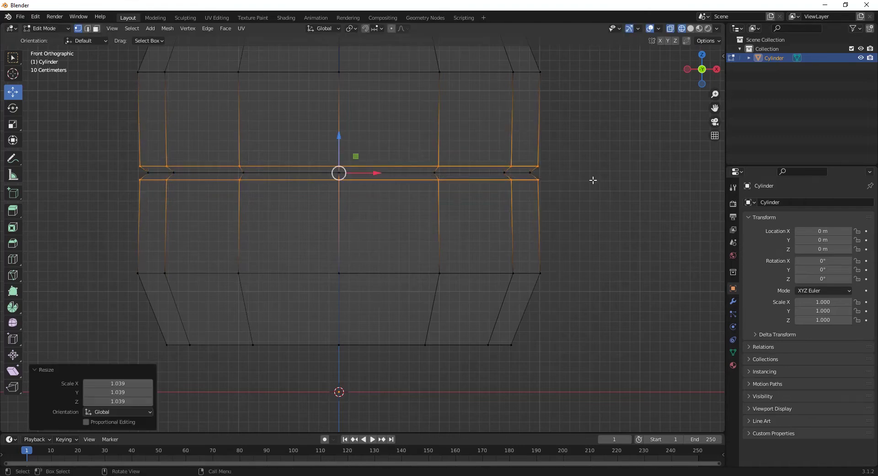
pyautogui.scroll(-3, 366, 236)
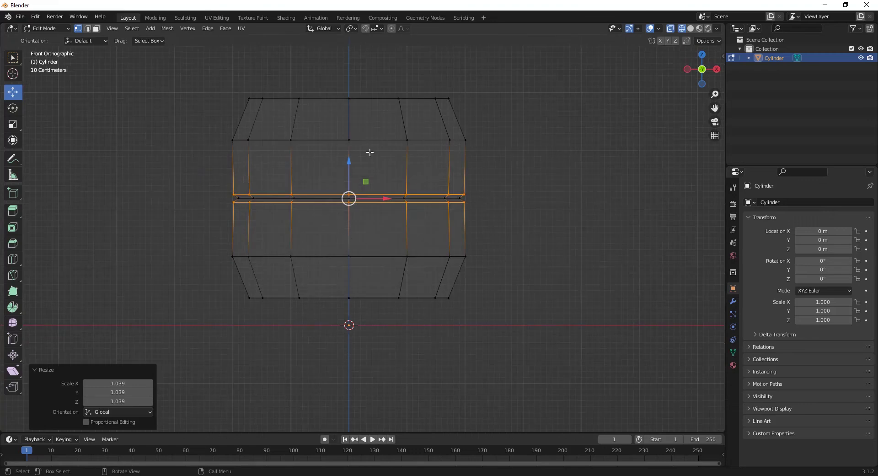
# Bevel the upper and lower shoulder loops of the body with 2 segments and a width of about 0.4 m.
pyautogui.moveTo(213, 132); pyautogui.dragTo(522, 163)
pyautogui.moveTo(229, 244); pyautogui.dragTo(515, 284)
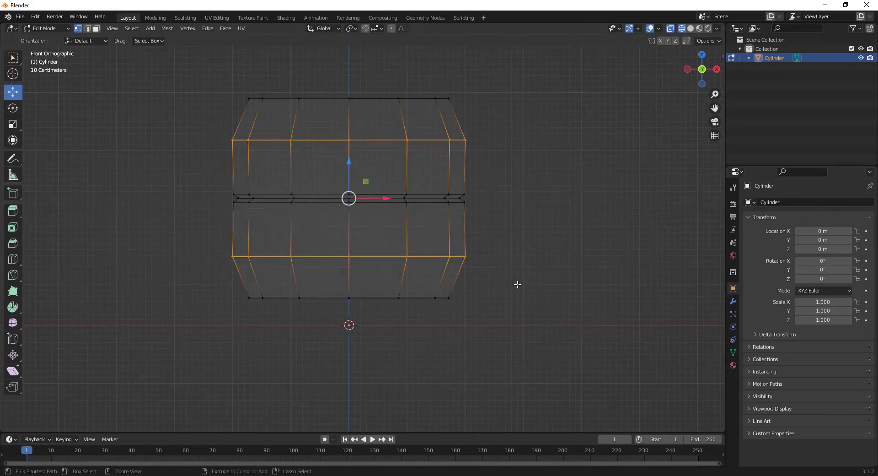
pyautogui.hotkey('ctrl', 'b')
pyautogui.scroll(1, 563, 230)
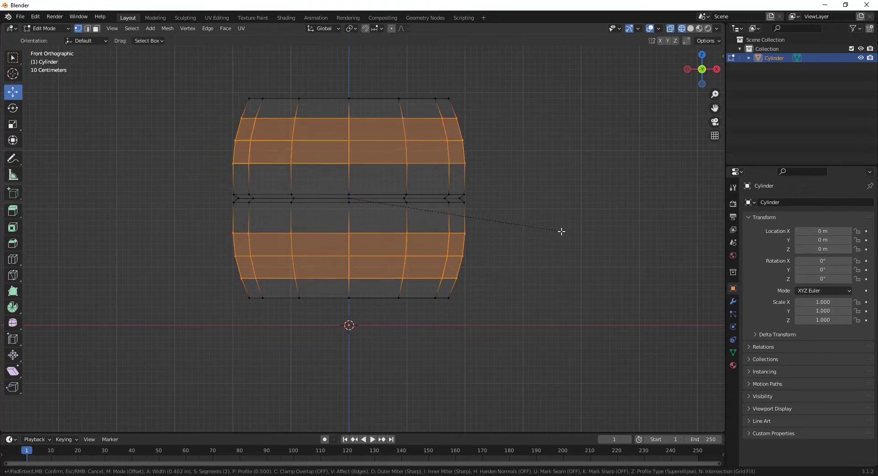
pyautogui.click(567, 229)
pyautogui.hotkey('alt', 'a')
pyautogui.moveTo(506, 288); pyautogui.dragTo(297, 298, button='middle')
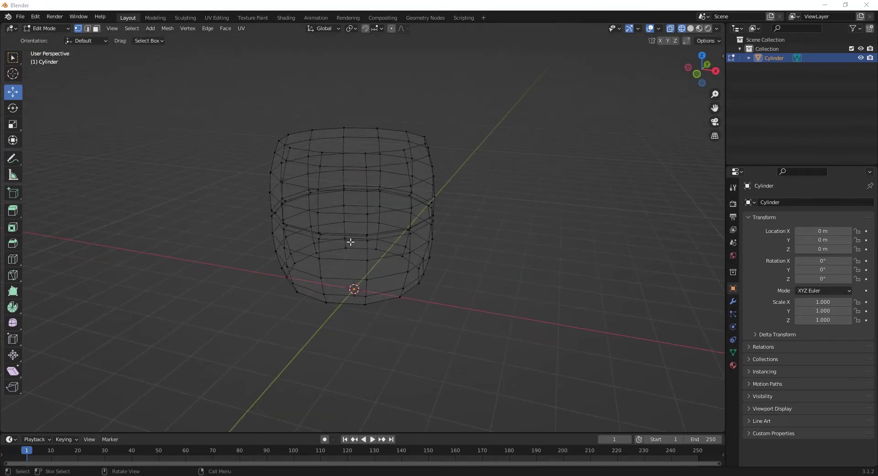
# In front view, select the body's bottom ring and scale it to 0.9.
pyautogui.click(400, 280)
pyautogui.press('KP_1')
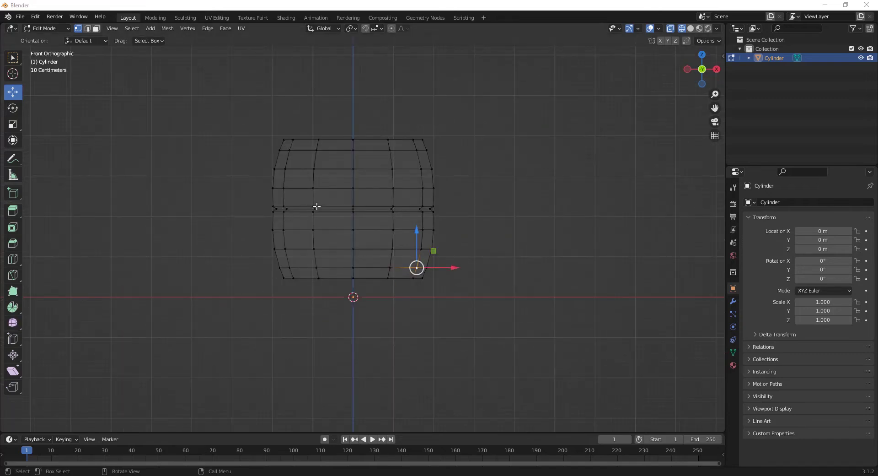
pyautogui.moveTo(265, 315); pyautogui.dragTo(471, 274)
pyautogui.keyDown('shift'); pyautogui.scroll(-2, 454, 255); pyautogui.keyUp('shift')
pyautogui.scroll(2, 454, 254)
pyautogui.write('s.9')
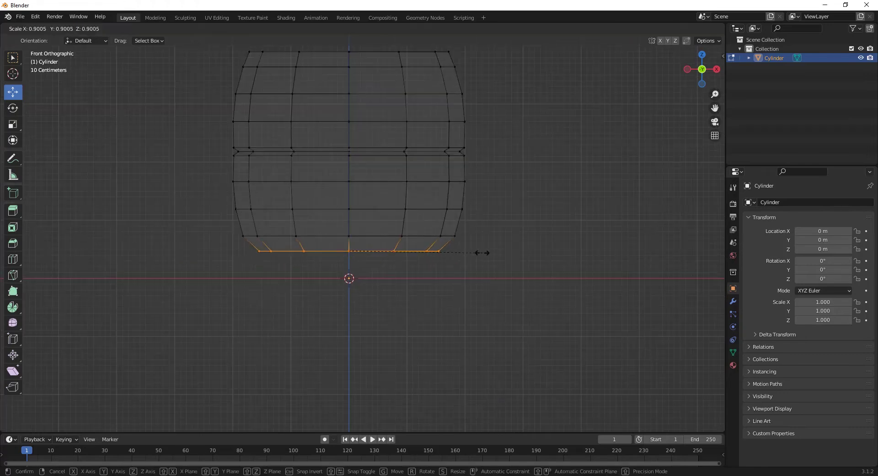
pyautogui.press('Return')
# Select the body's top ring and scale it inward to match the bottom ring.
pyautogui.keyDown('shift'); pyautogui.moveTo(401, 131); pyautogui.dragTo(427, 263, button='middle'); pyautogui.keyUp('shift')
pyautogui.moveTo(233, 157); pyautogui.dragTo(522, 190)
pyautogui.press('s')
pyautogui.click(562, 208)
# Select the whole mesh and flatten it along Z with a scale of about 0.63.
pyautogui.scroll(-3, 215, 137)
pyautogui.moveTo(204, 134); pyautogui.dragTo(522, 371)
pyautogui.scroll(2, 515, 349)
pyautogui.keyDown('shift'); pyautogui.moveTo(515, 349); pyautogui.dragTo(451, 244, button='middle'); pyautogui.keyUp('shift')
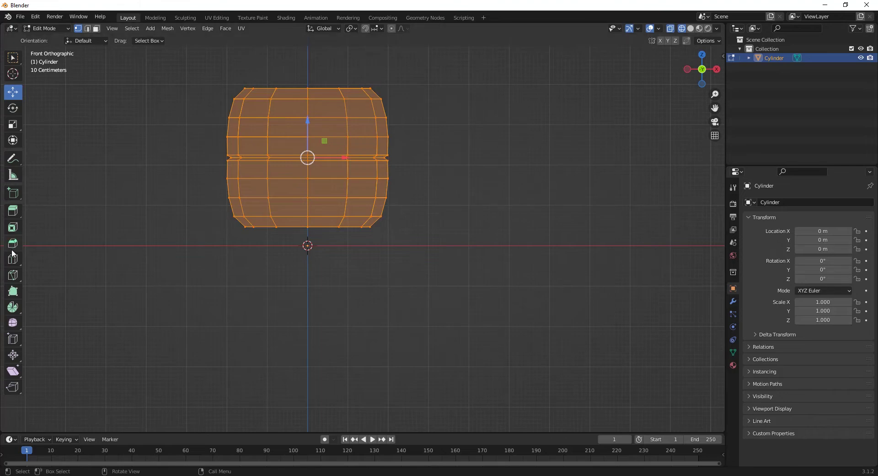
pyautogui.click(13, 140)
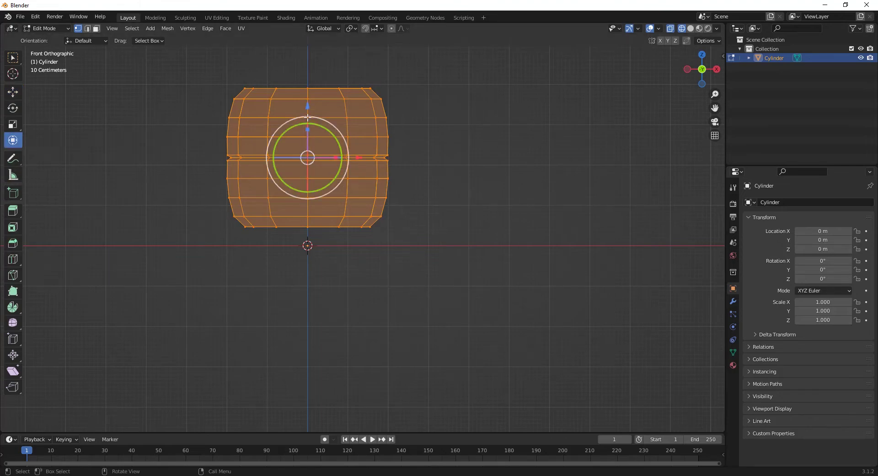
pyautogui.moveTo(308, 136); pyautogui.dragTo(307, 146)
pyautogui.keyDown('shift'); pyautogui.moveTo(369, 203); pyautogui.dragTo(416, 235, button='middle'); pyautogui.keyUp('shift')
pyautogui.scroll(2, 417, 234)
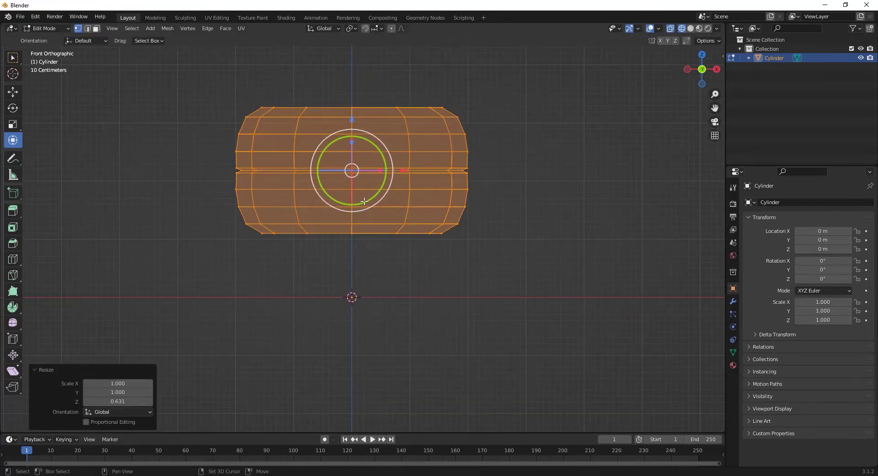
# Display the body in solid shading, check it from several sides and return to the front view.
pyautogui.keyDown('shift'); pyautogui.moveTo(366, 198); pyautogui.dragTo(354, 245, button='middle'); pyautogui.keyUp('shift')
pyautogui.scroll(1, 354, 245)
pyautogui.hotkey('shift', 'z')
pyautogui.moveTo(235, 218)
pyautogui.mouseDown(button='middle')
pyautogui.moveTo(265, 242)
pyautogui.moveTo(319, 221)
pyautogui.moveTo(373, 249)
pyautogui.mouseUp(button='middle')
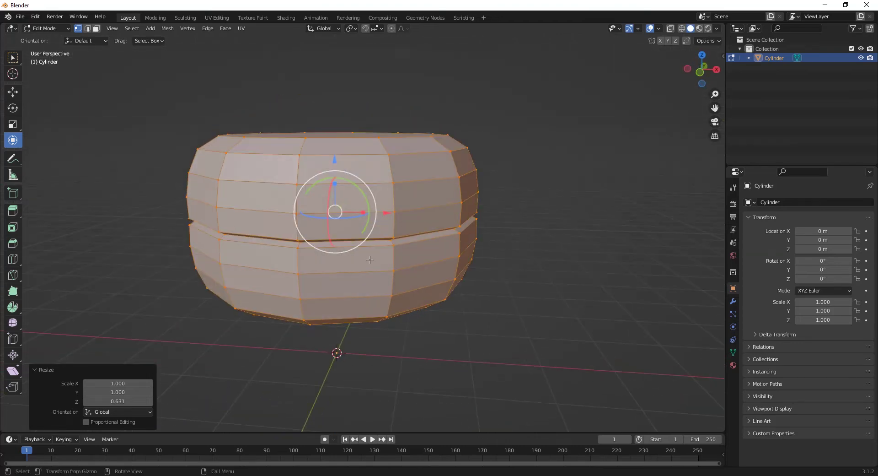
pyautogui.moveTo(257, 224); pyautogui.dragTo(292, 180, button='middle')
pyautogui.press('KP_7')
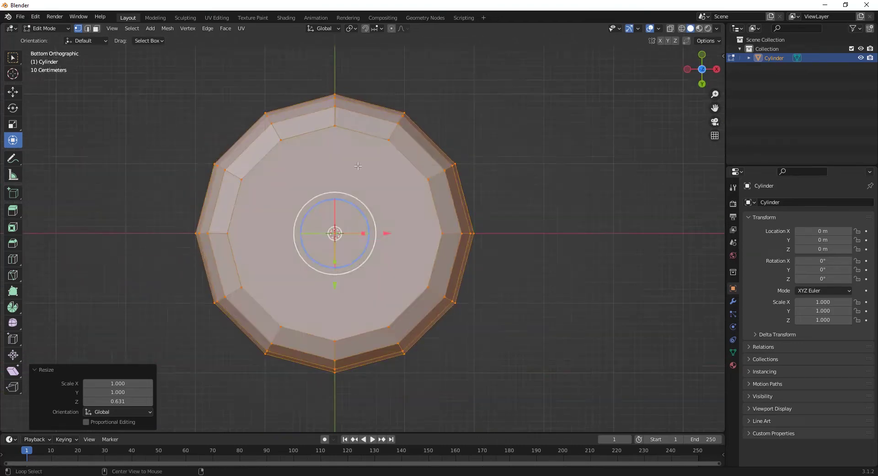
pyautogui.press('KP_1')
pyautogui.scroll(3, 359, 296)
# Add supporting loop cuts tight against the upper and lower edges of the groove around the body's middle.
pyautogui.click(12, 262)
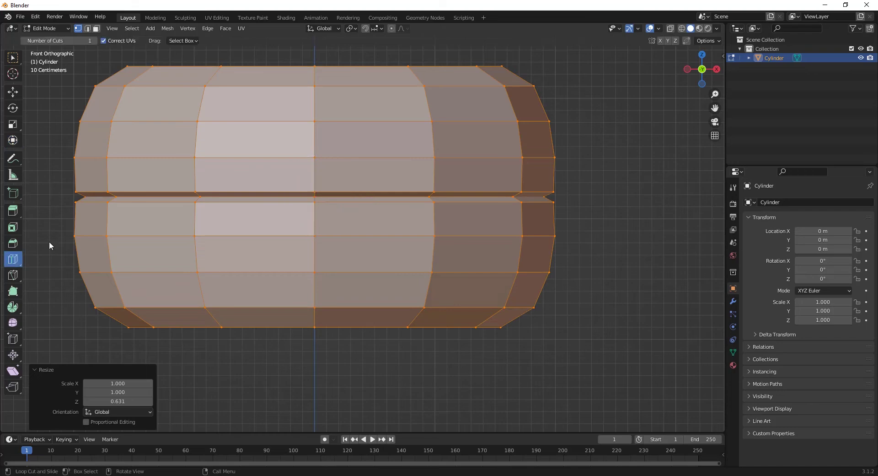
pyautogui.scroll(2, 110, 152)
pyautogui.moveTo(134, 147); pyautogui.dragTo(131, 178)
pyautogui.moveTo(120, 210); pyautogui.dragTo(122, 186)
pyautogui.moveTo(123, 187); pyautogui.dragTo(174, 270, button='middle')
pyautogui.moveTo(174, 270); pyautogui.dragTo(166, 294)
pyautogui.moveTo(167, 294); pyautogui.dragTo(186, 287, button='middle')
pyautogui.scroll(-3, 186, 288)
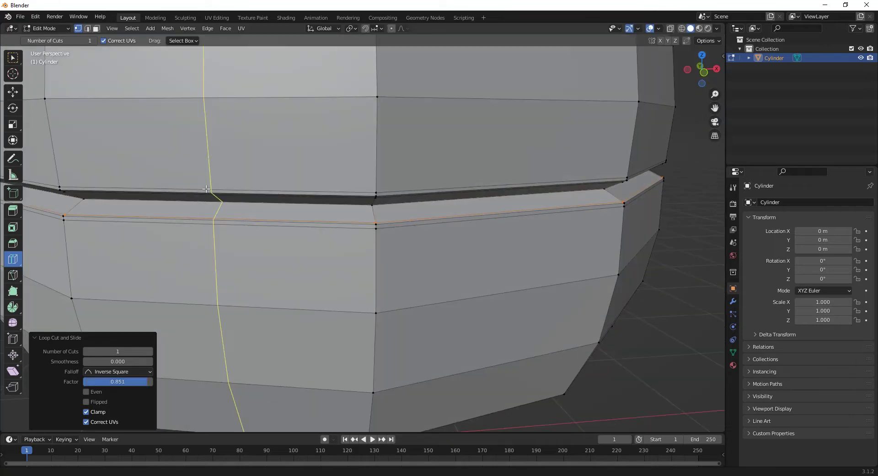
pyautogui.scroll(3, 382, 202)
pyautogui.moveTo(386, 200); pyautogui.dragTo(373, 188)
pyautogui.moveTo(372, 187); pyautogui.dragTo(388, 201, button='middle')
pyautogui.moveTo(353, 110); pyautogui.dragTo(350, 117, button='middle')
pyautogui.moveTo(308, 180); pyautogui.dragTo(302, 188)
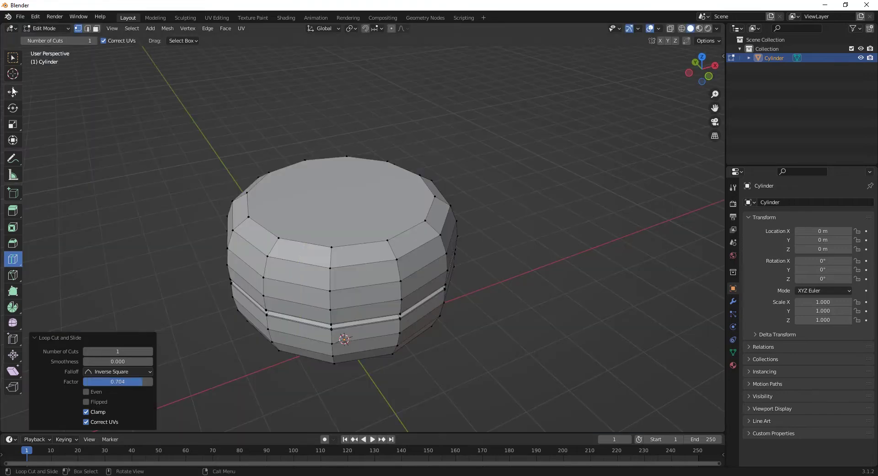
# In face selection mode, extrude the body's top face in place and scale it to about 0.98 as a thin inset.
pyautogui.click(13, 92)
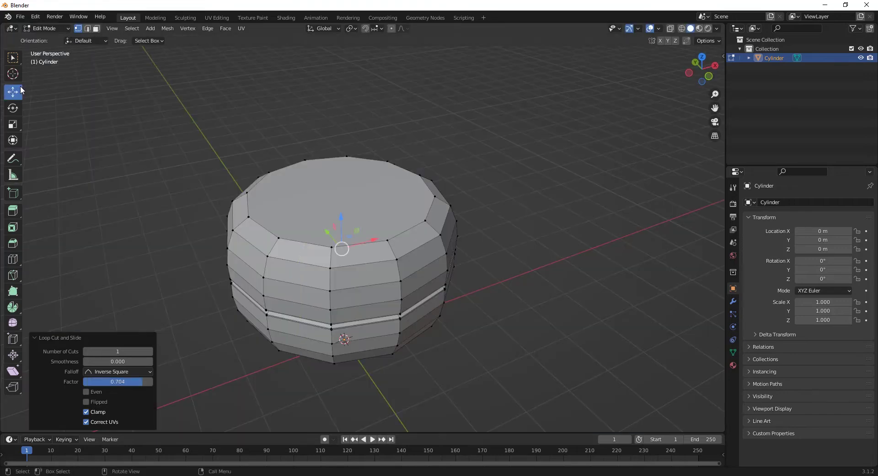
pyautogui.press('3')
pyautogui.click(352, 201)
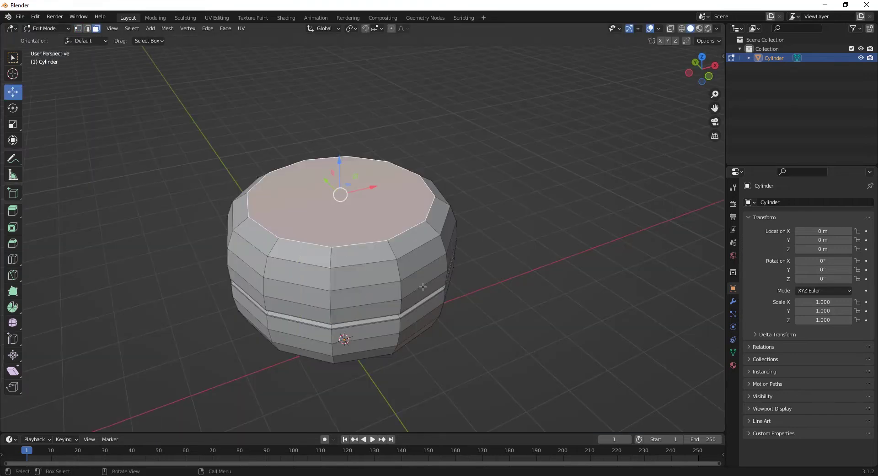
pyautogui.scroll(2, 423, 286)
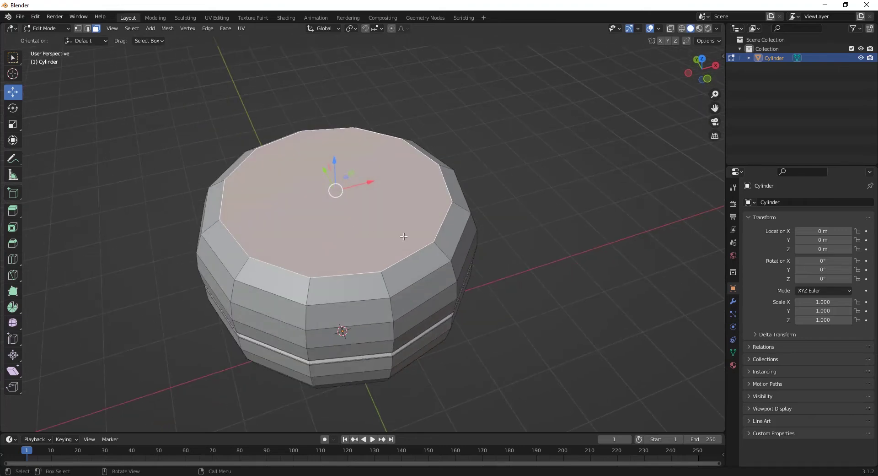
pyautogui.press('e')
pyautogui.press('s')
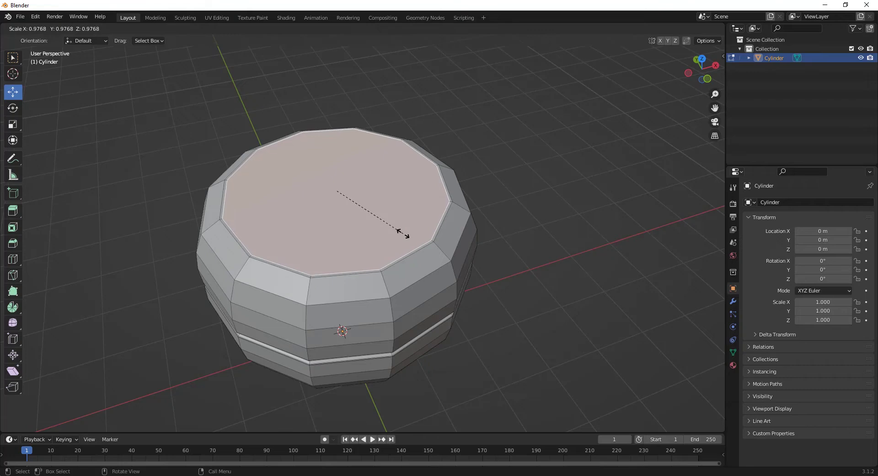
pyautogui.click(403, 233)
# Extrude the body's bottom face in place, scale it to about 0.97 and clear the selection.
pyautogui.moveTo(402, 234); pyautogui.dragTo(533, 278, button='middle')
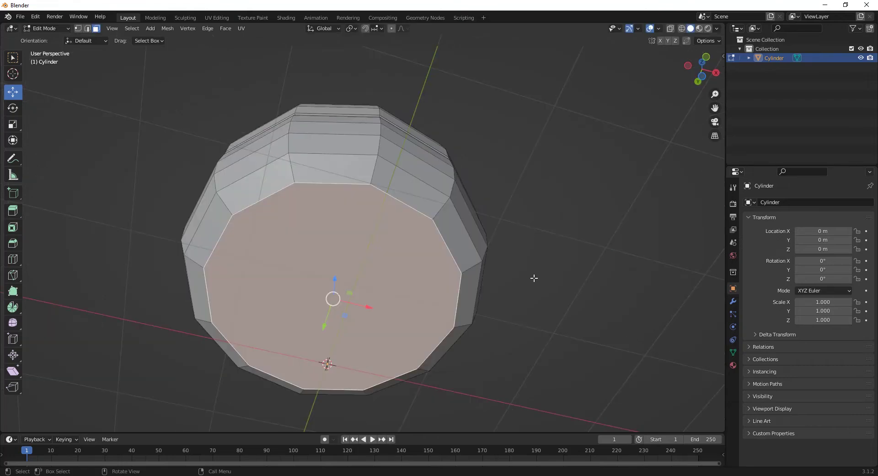
pyautogui.press('s')
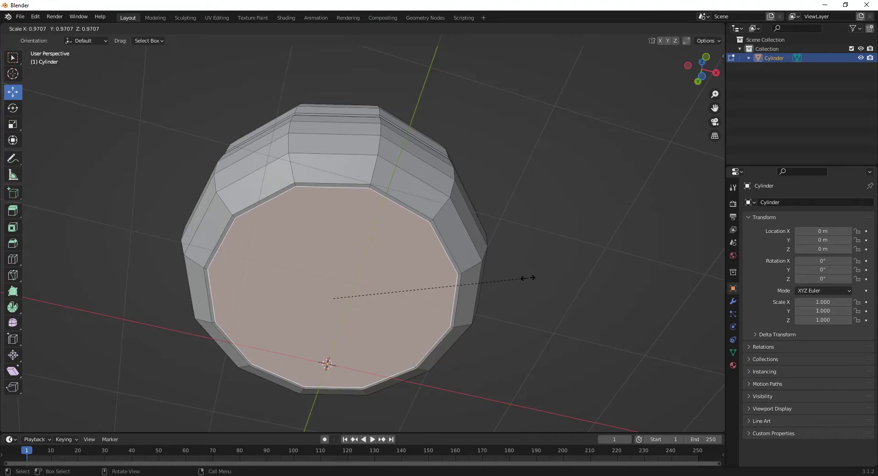
pyautogui.click(524, 278)
pyautogui.scroll(-5, 457, 238)
pyautogui.click(371, 179)
pyautogui.moveTo(369, 188); pyautogui.dragTo(369, 302, button='middle')
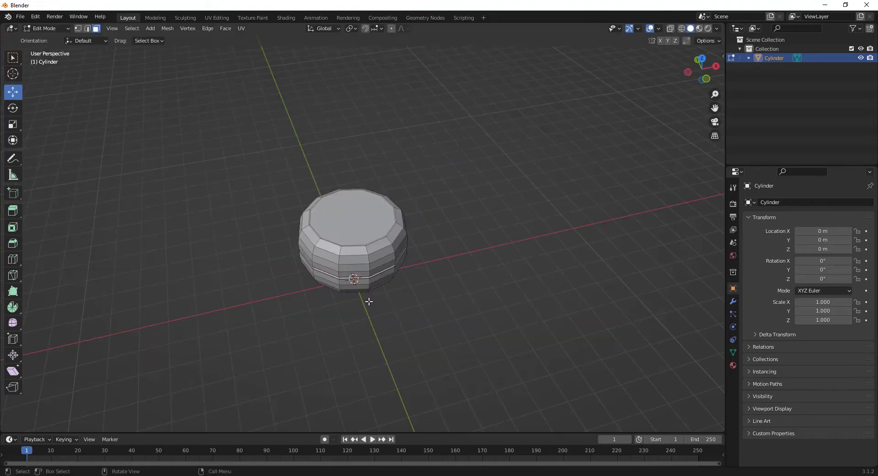
pyautogui.moveTo(367, 295); pyautogui.dragTo(388, 275, button='middle')
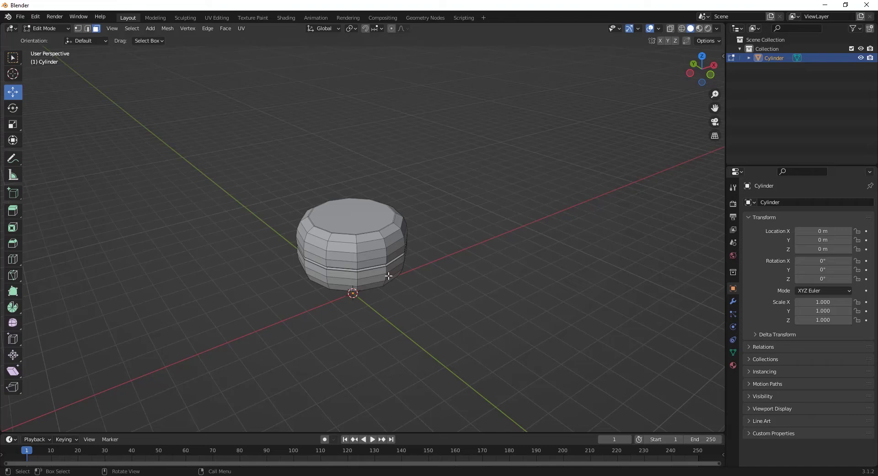
# Return to Object Mode and apply smooth shading to the fan body.
pyautogui.moveTo(337, 340); pyautogui.dragTo(476, 276, button='middle')
pyautogui.press('Tab')
pyautogui.moveTo(412, 312)
pyautogui.mouseDown(button='middle')
pyautogui.moveTo(340, 326)
pyautogui.moveTo(411, 300)
pyautogui.mouseUp(button='middle')
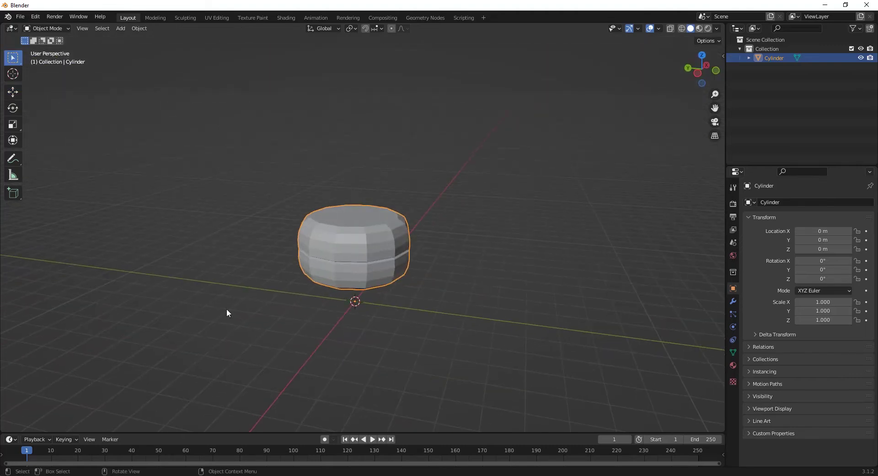
pyautogui.rightClick(309, 226)
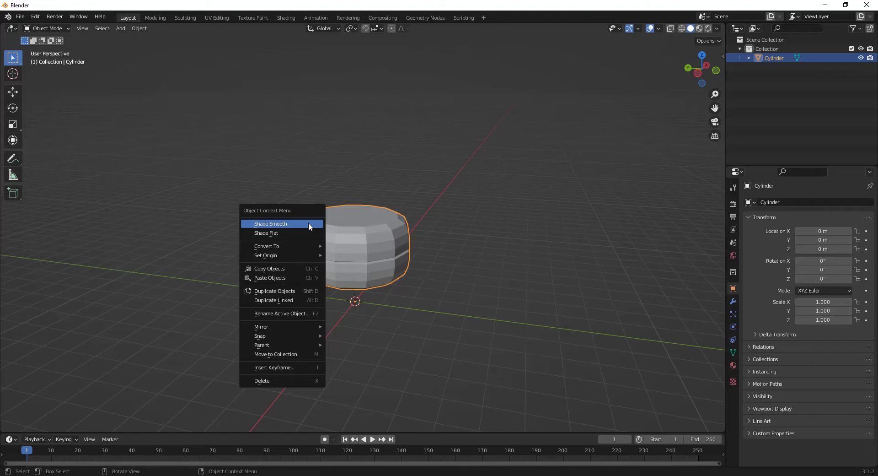
pyautogui.click(310, 224)
pyautogui.moveTo(275, 224); pyautogui.dragTo(440, 260, button='middle')
# Add a level 1 subdivision surface to the body and inspect the smoothed shape and groove.
pyautogui.hotkey('ctrl', '1')
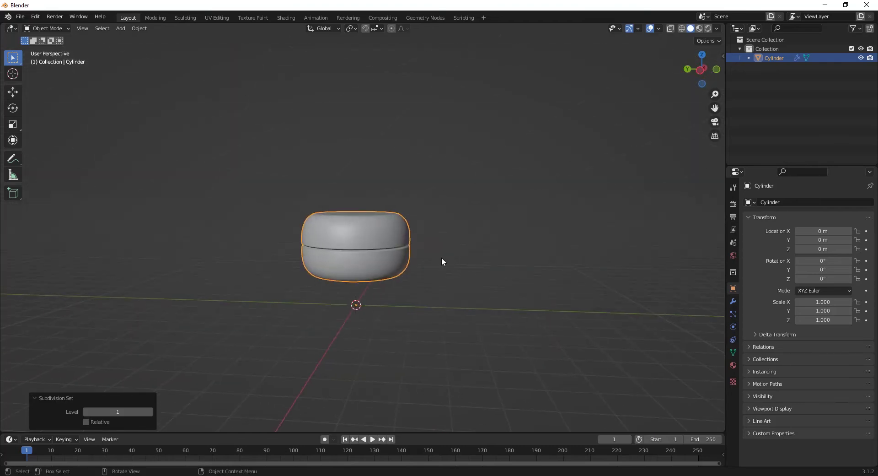
pyautogui.scroll(3, 441, 257)
pyautogui.moveTo(424, 317); pyautogui.dragTo(354, 289, button='middle')
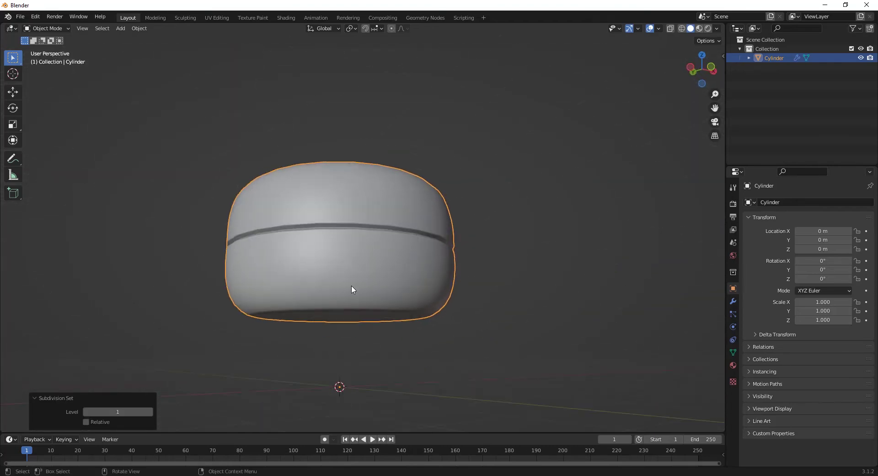
pyautogui.scroll(2, 332, 234)
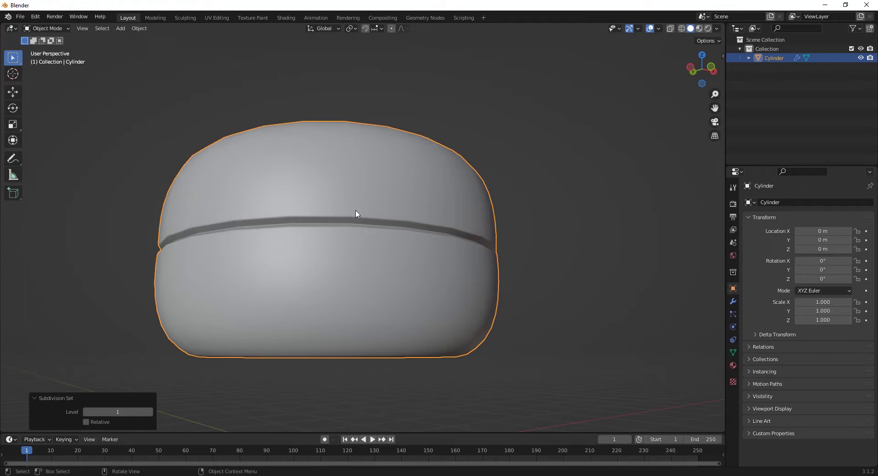
pyautogui.moveTo(487, 244); pyautogui.dragTo(350, 298, button='middle')
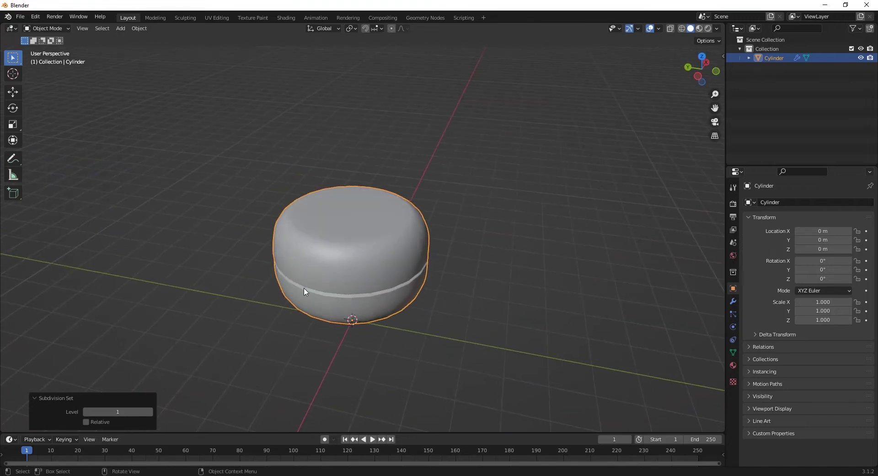
# Put the body back into Edit Mode and open its modifier settings.
pyautogui.click(341, 251)
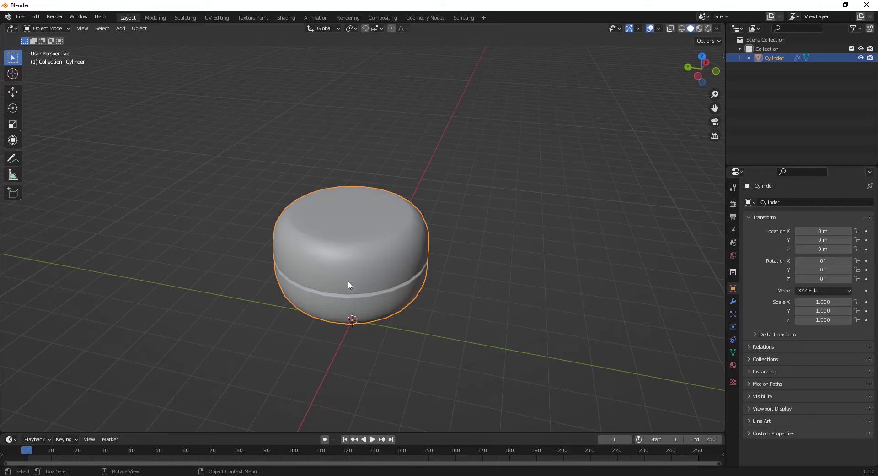
pyautogui.press('Tab')
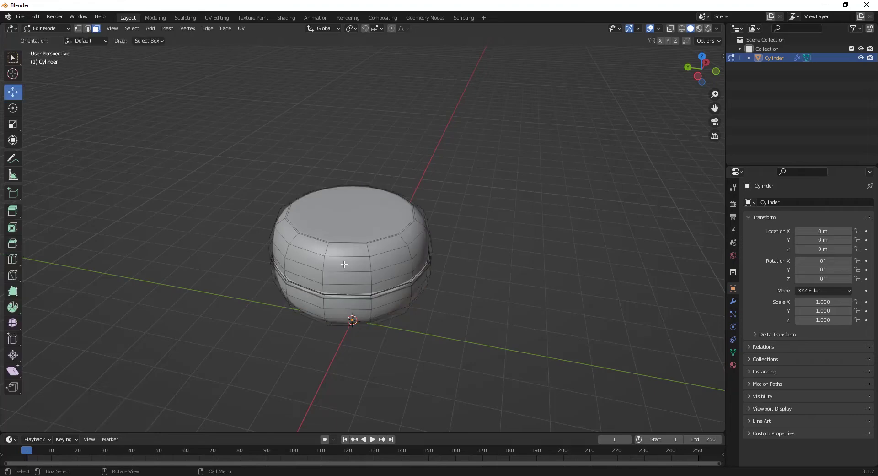
pyautogui.moveTo(323, 265); pyautogui.dragTo(569, 313, button='middle')
pyautogui.click(733, 301)
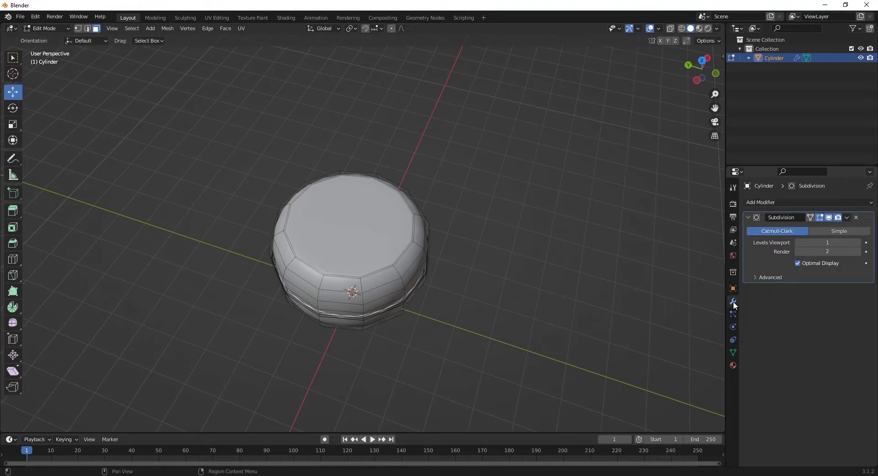
# Turn off the Edit Mode display of the body's subdivision modifier.
pyautogui.click(821, 218)
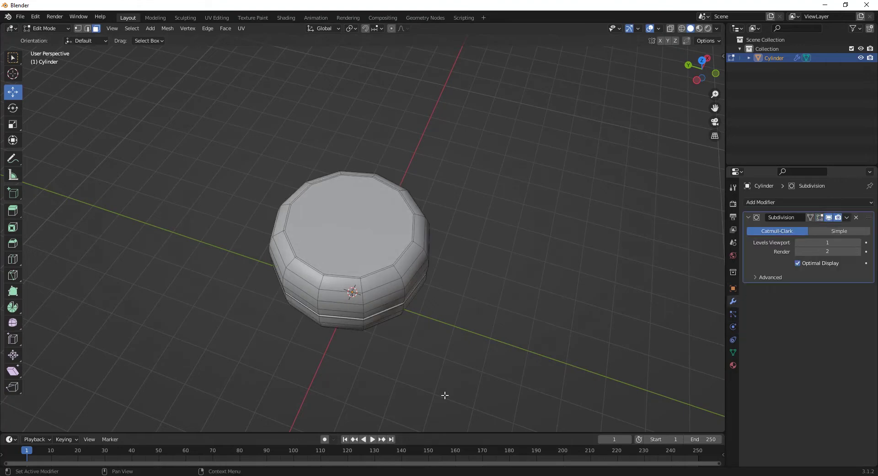
pyautogui.moveTo(466, 272); pyautogui.dragTo(486, 282, button='middle')
pyautogui.scroll(4, 320, 266)
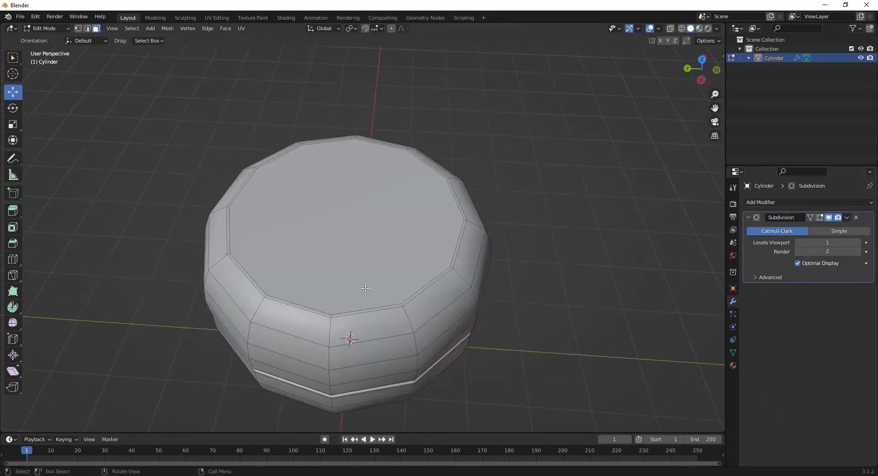
# Duplicate the body's top face in place and scale the copy to about 0.838.
pyautogui.click(281, 264)
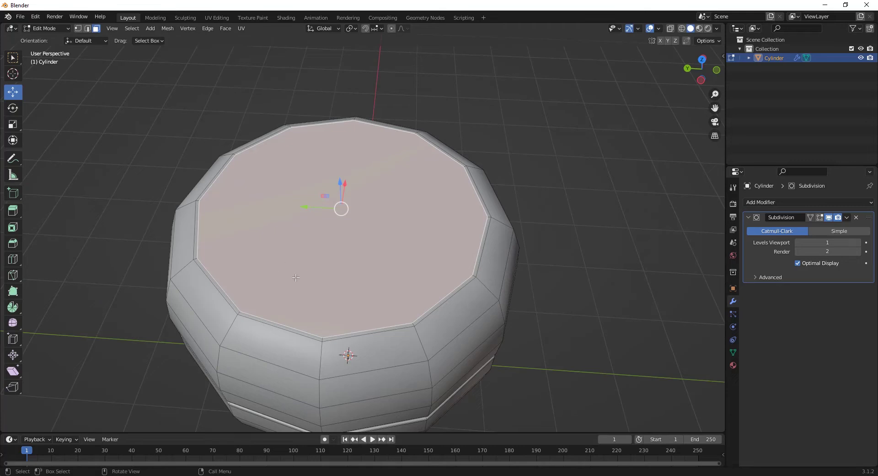
pyautogui.press('g')
pyautogui.rightClick(486, 275)
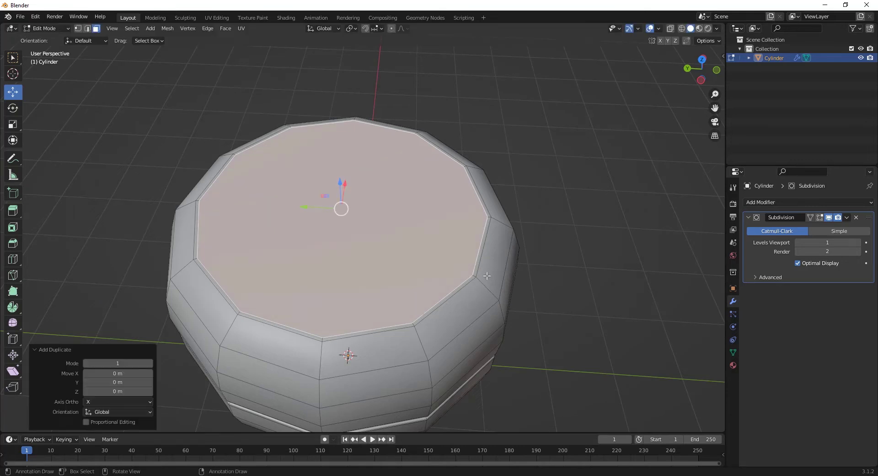
pyautogui.press('s')
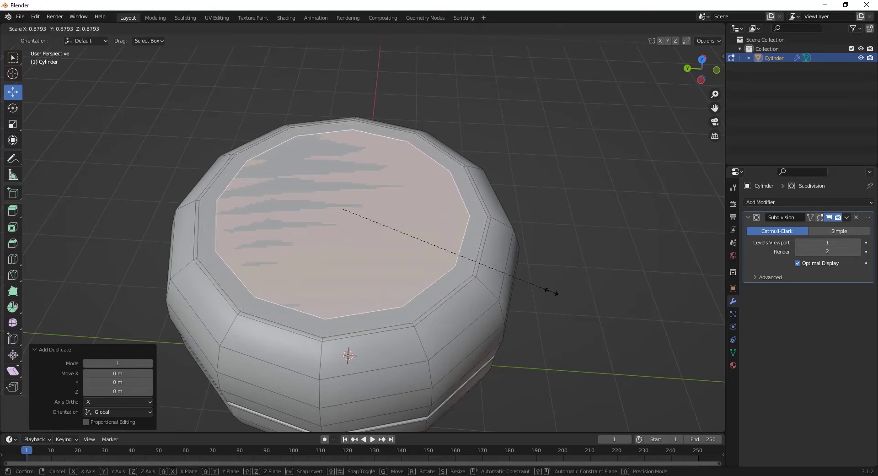
pyautogui.click(537, 290)
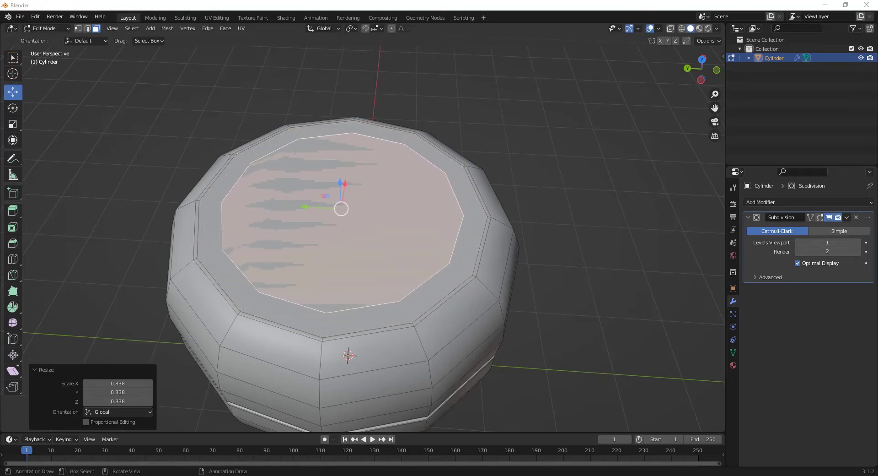
# Raise the duplicated face about 0.063 m along Z and separate it into its own object.
pyautogui.moveTo(343, 197); pyautogui.dragTo(333, 145, button='middle')
pyautogui.moveTo(339, 154); pyautogui.dragTo(339, 149)
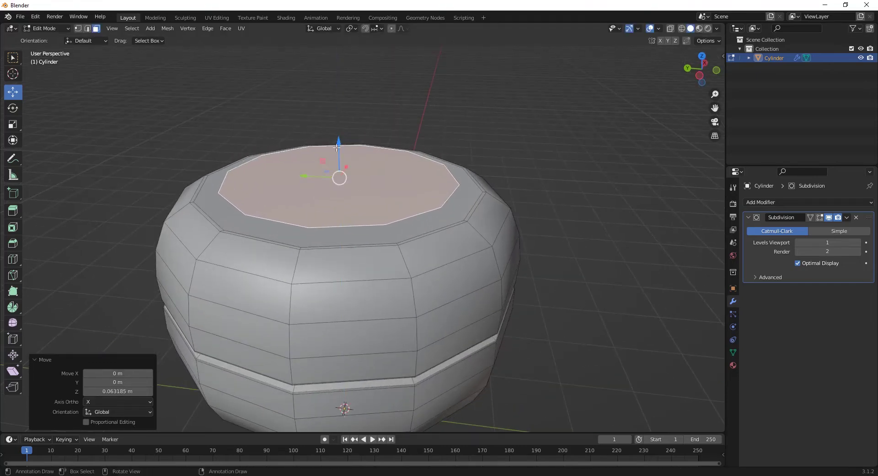
pyautogui.rightClick(369, 182)
pyautogui.moveTo(364, 335)
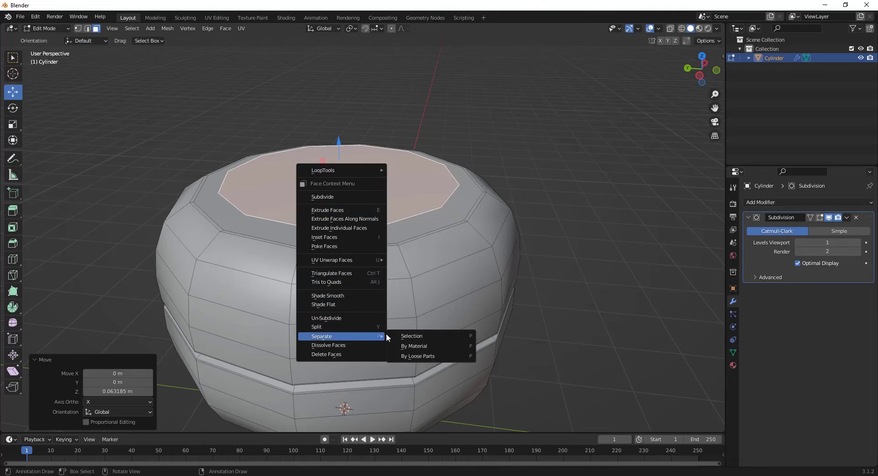
pyautogui.click(412, 336)
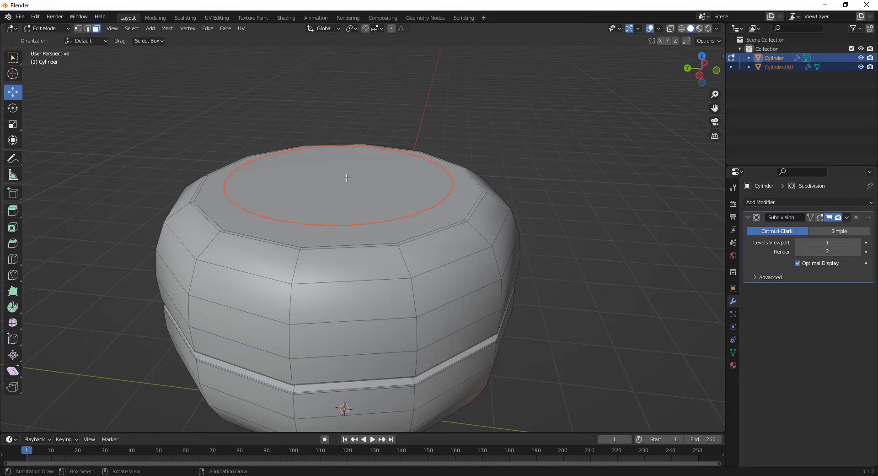
# In Object Mode, set the separated disc's origin to its geometry and activate the Move tool.
pyautogui.press('Tab')
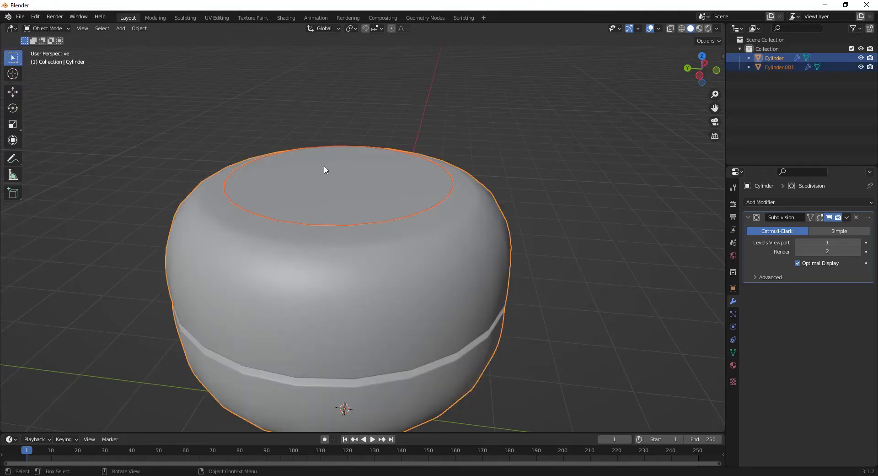
pyautogui.click(292, 198)
pyautogui.moveTo(366, 179)
pyautogui.mouseDown(button='middle')
pyautogui.moveTo(412, 223)
pyautogui.moveTo(427, 132)
pyautogui.moveTo(366, 194)
pyautogui.mouseUp(button='middle')
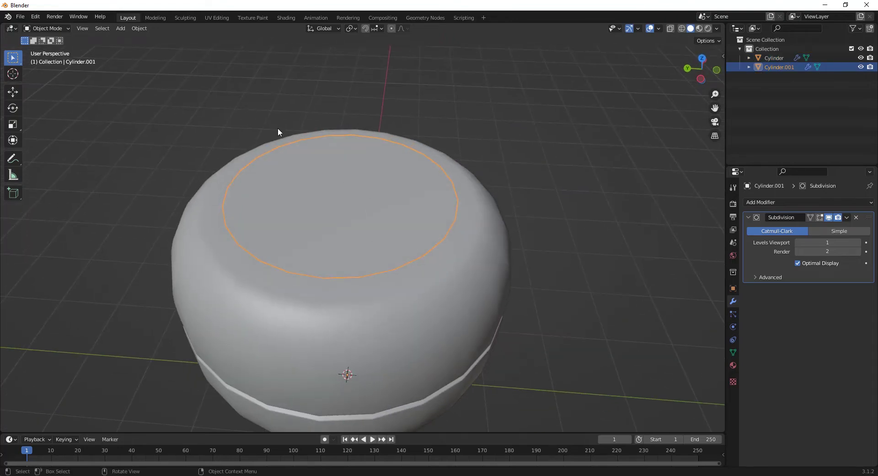
pyautogui.click(136, 30)
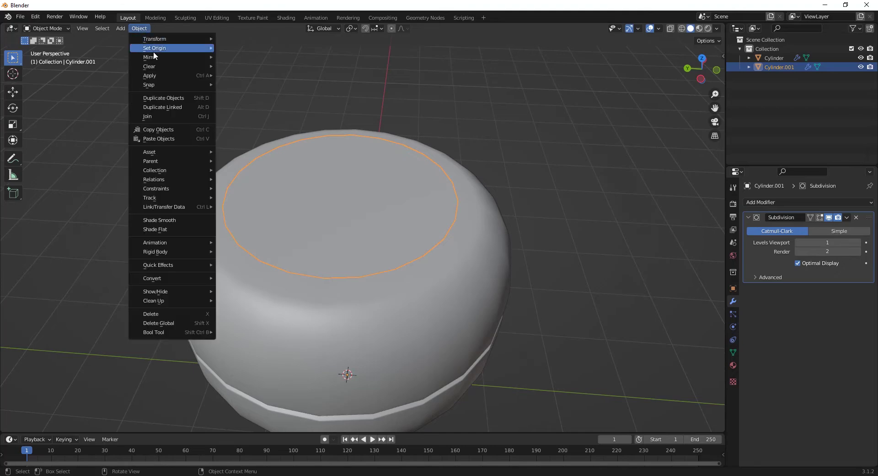
pyautogui.moveTo(153, 51)
pyautogui.click(231, 57)
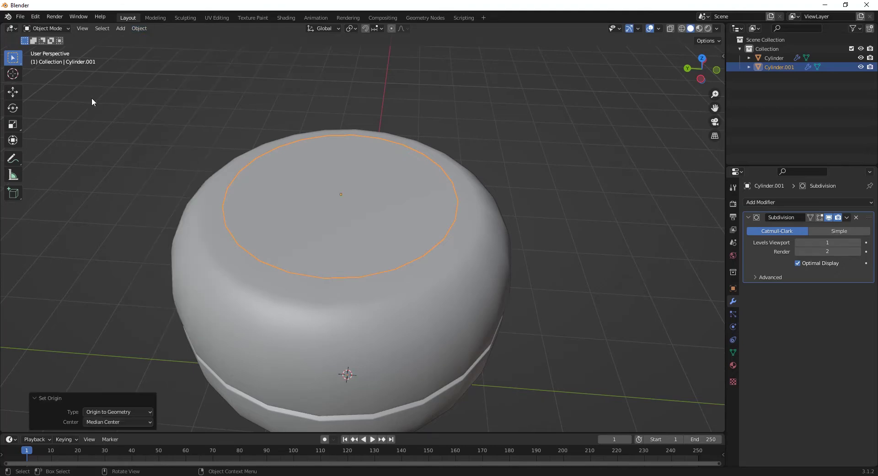
pyautogui.click(12, 92)
pyautogui.moveTo(373, 170); pyautogui.dragTo(384, 165, button='middle')
pyautogui.moveTo(379, 249); pyautogui.dragTo(334, 233, button='middle')
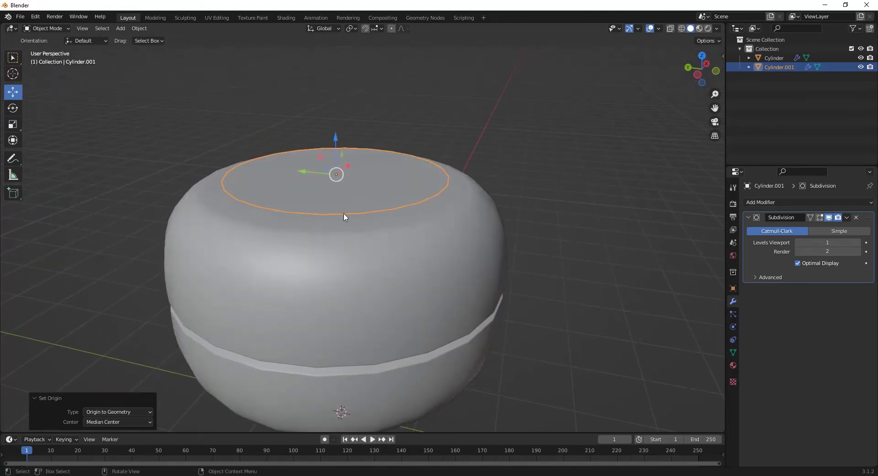
pyautogui.moveTo(340, 193); pyautogui.dragTo(319, 243, button='middle')
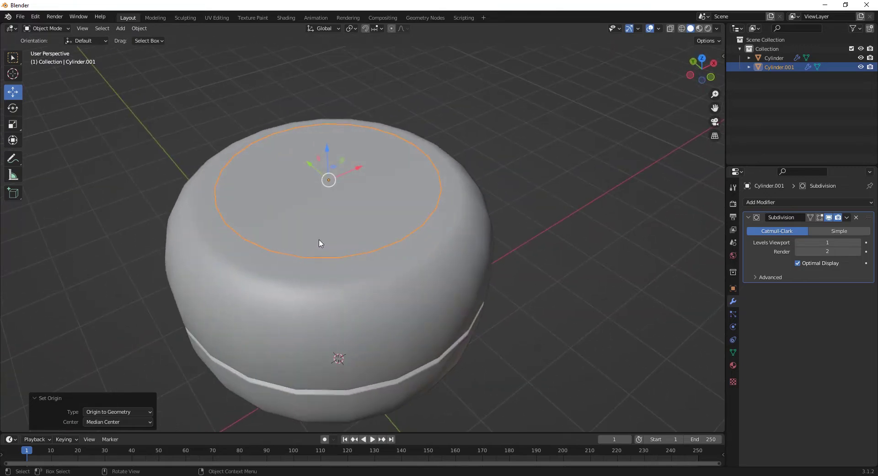
# Extrude the disc's face upward about 0.576 m in Edit Mode and scale the extruded top to about 0.792.
pyautogui.press('Tab')
pyautogui.moveTo(380, 192); pyautogui.dragTo(318, 221, button='middle')
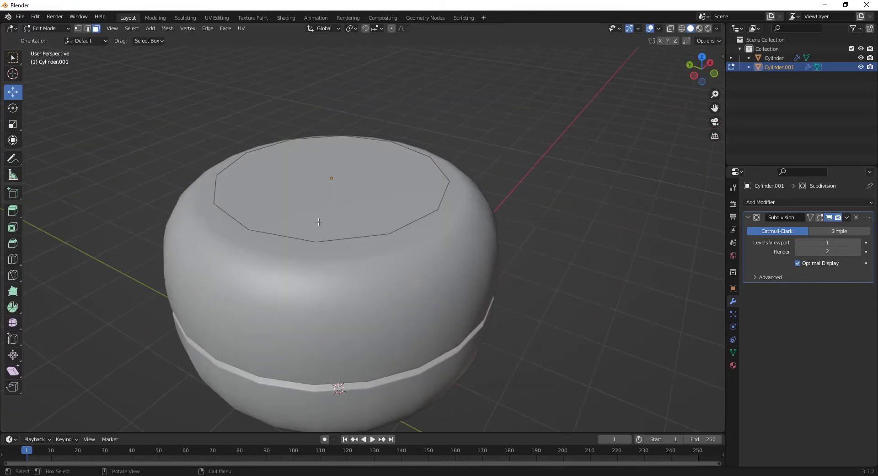
pyautogui.press('a')
pyautogui.click(316, 170)
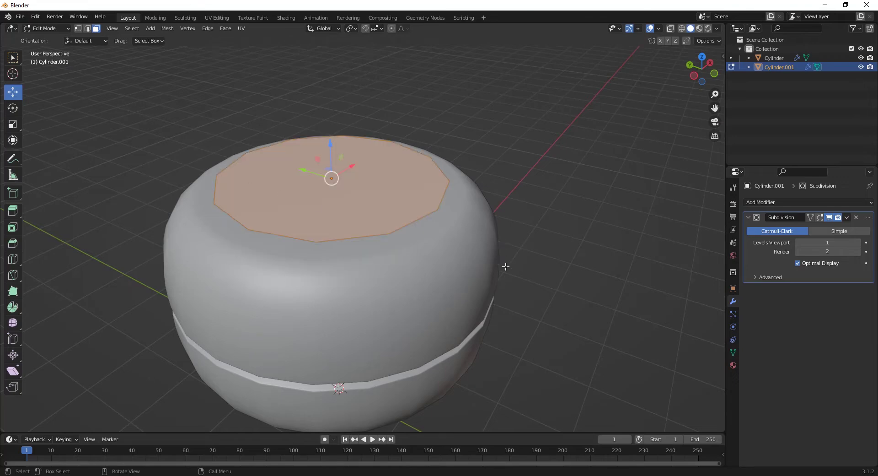
pyautogui.press('e')
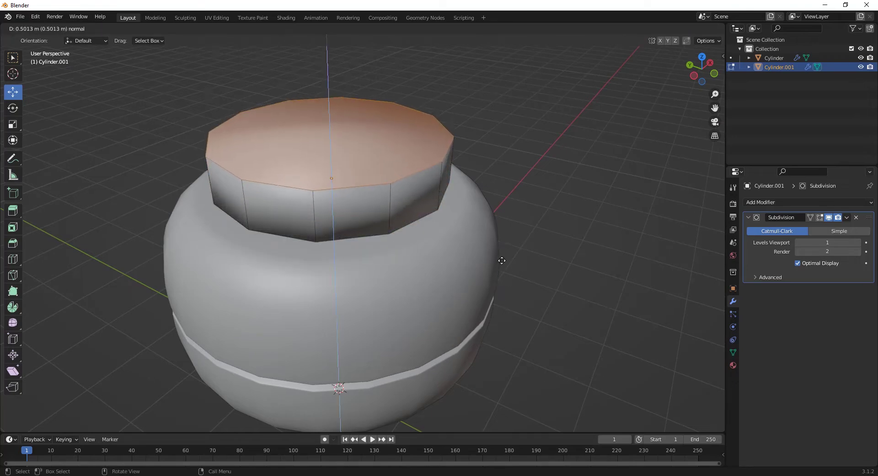
pyautogui.click(537, 250)
pyautogui.press('s')
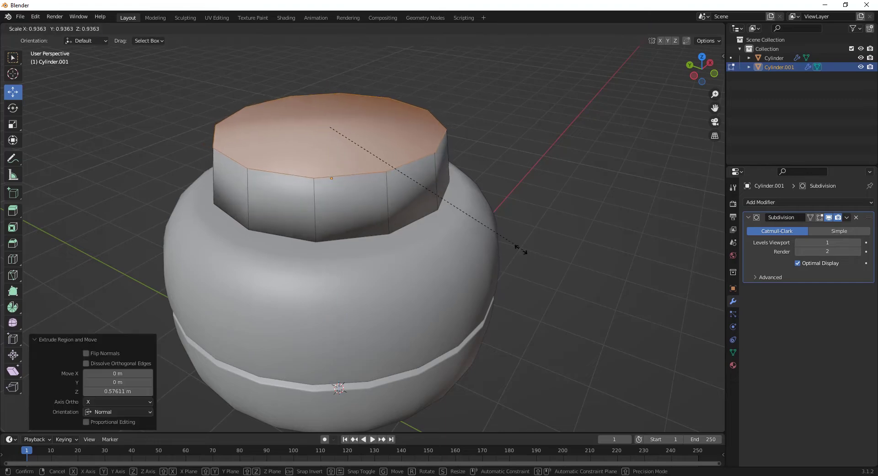
pyautogui.click(482, 235)
# Delete the bottom face of the tapered cap where it meets the fan body.
pyautogui.scroll(-5, 481, 236)
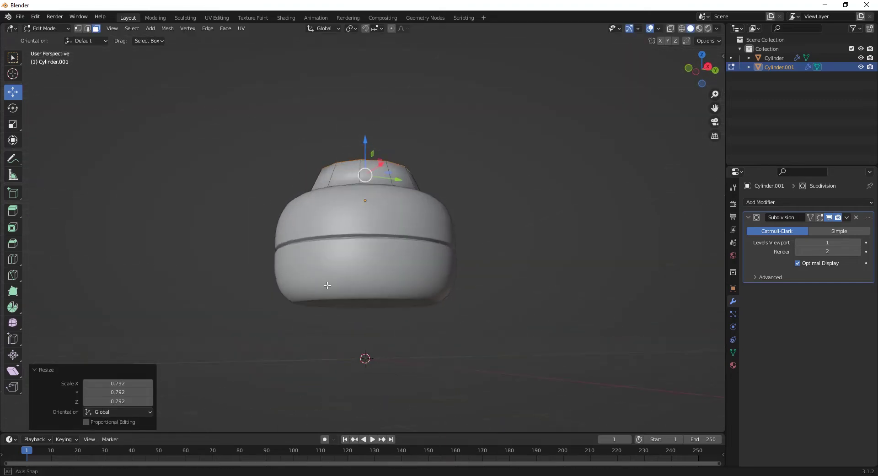
pyautogui.scroll(6, 419, 308)
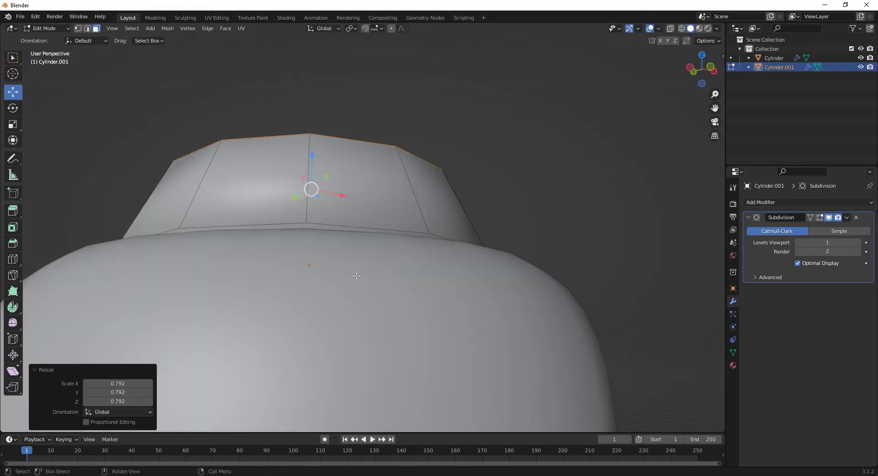
pyautogui.keyDown('alt'); pyautogui.click(296, 242); pyautogui.keyUp('alt')
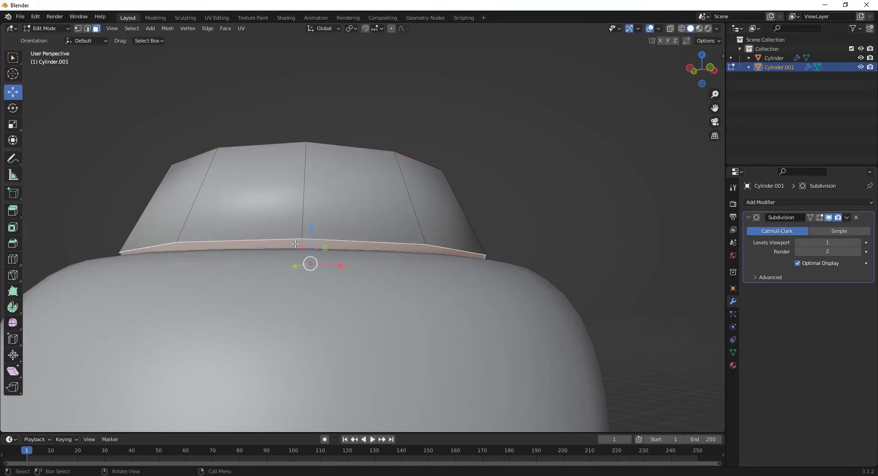
pyautogui.moveTo(289, 240)
pyautogui.mouseDown(button='middle')
pyautogui.moveTo(291, 249)
pyautogui.moveTo(302, 224)
pyautogui.moveTo(302, 237)
pyautogui.mouseUp(button='middle')
pyautogui.press('x')
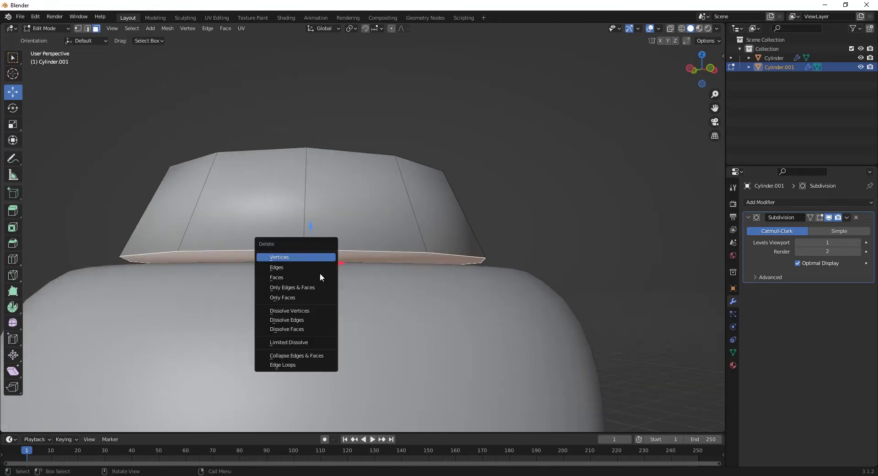
pyautogui.click(320, 275)
# Extrude the cap's top face in place and scale it down to about 0.269.
pyautogui.moveTo(292, 254); pyautogui.dragTo(295, 287, button='middle')
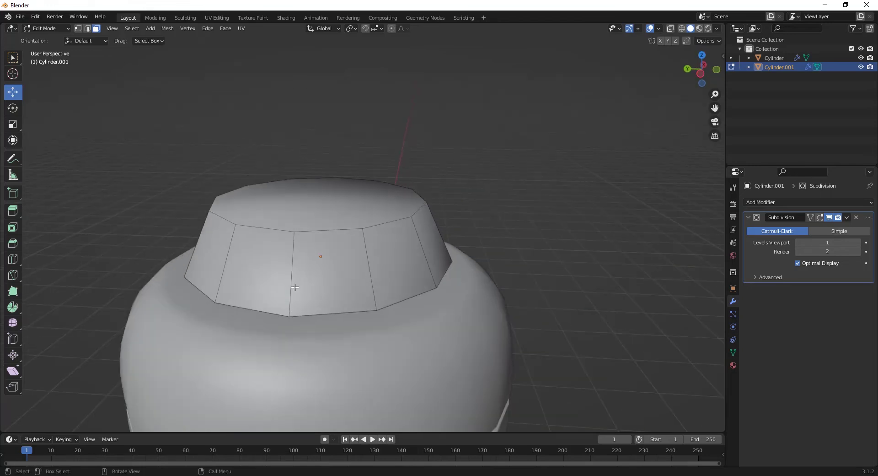
pyautogui.moveTo(301, 253); pyautogui.dragTo(308, 306, button='middle')
pyautogui.click(292, 216)
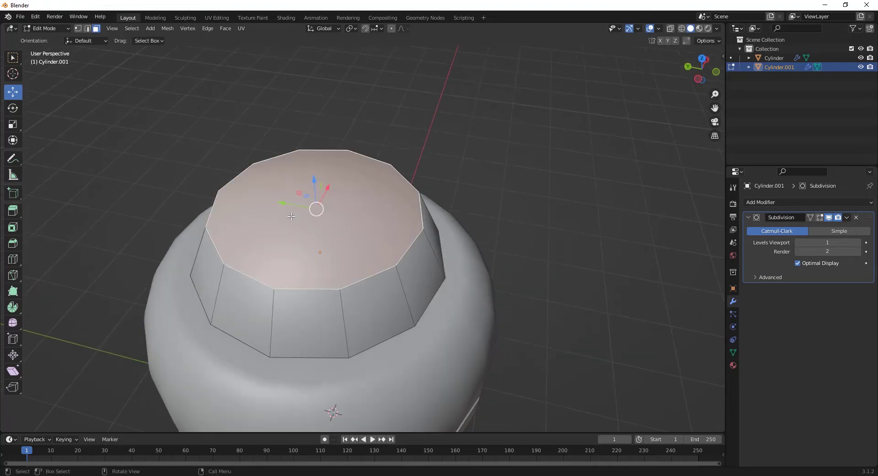
pyautogui.press('e')
pyautogui.press('s')
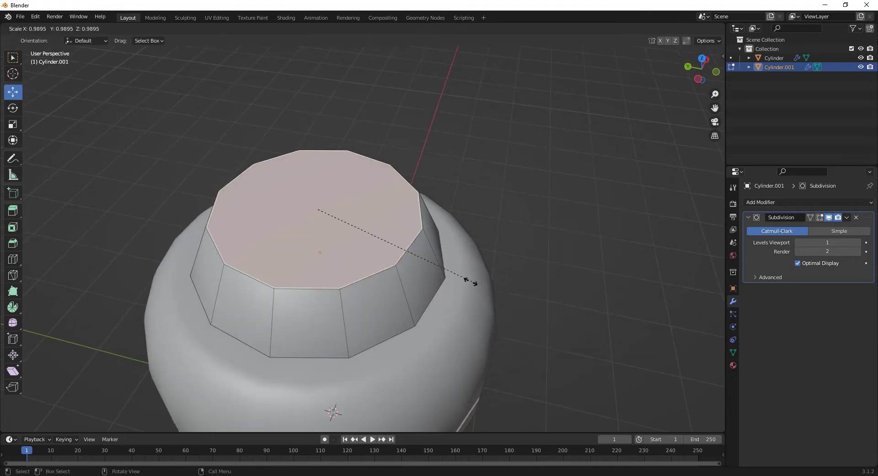
pyautogui.click(361, 226)
# Shrink the cap's small centre face further by a scale of about 0.795.
pyautogui.scroll(-4, 362, 226)
pyautogui.moveTo(361, 226); pyautogui.dragTo(391, 291, button='middle')
pyautogui.scroll(4, 391, 290)
pyautogui.press('s')
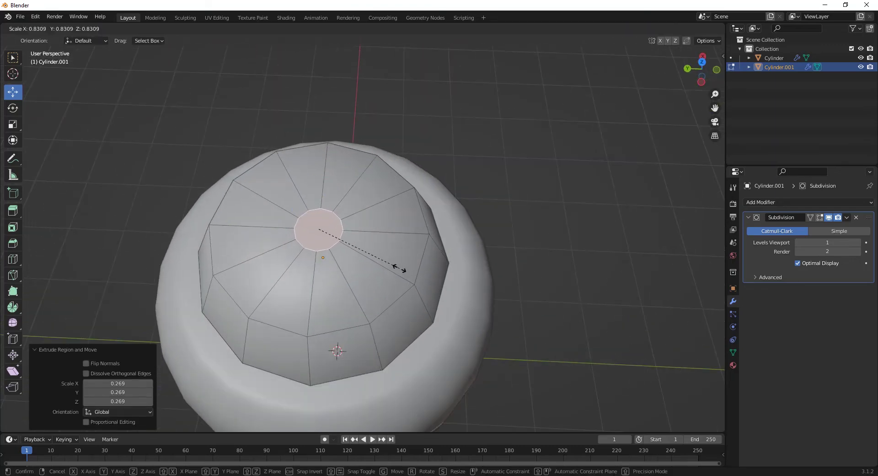
pyautogui.click(390, 263)
# Extrude the small centre face upward about 0.35 m to form a short stem.
pyautogui.scroll(-3, 394, 270)
pyautogui.moveTo(441, 350); pyautogui.dragTo(420, 319, button='middle')
pyautogui.press('e')
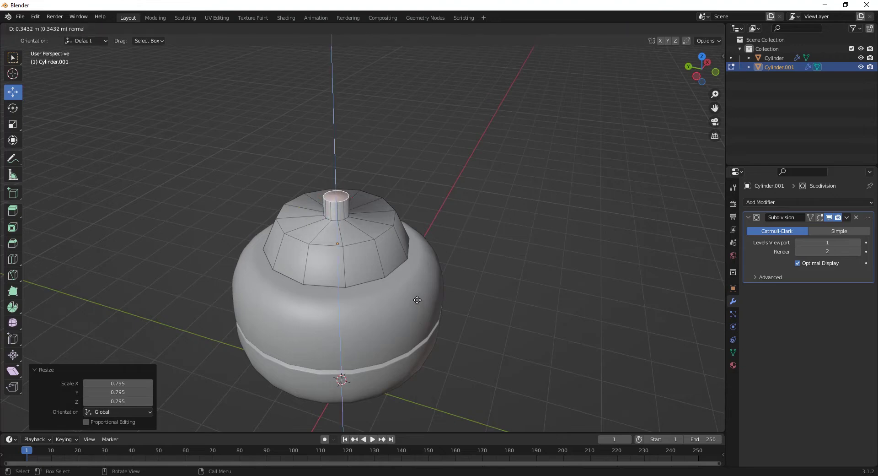
pyautogui.click(417, 299)
pyautogui.scroll(-3, 417, 300)
pyautogui.moveTo(412, 320); pyautogui.dragTo(341, 276, button='middle')
# Duplicate the stem's top face in place and scale the copy to about 0.846.
pyautogui.scroll(4, 344, 221)
pyautogui.moveTo(341, 275); pyautogui.dragTo(372, 288, button='middle')
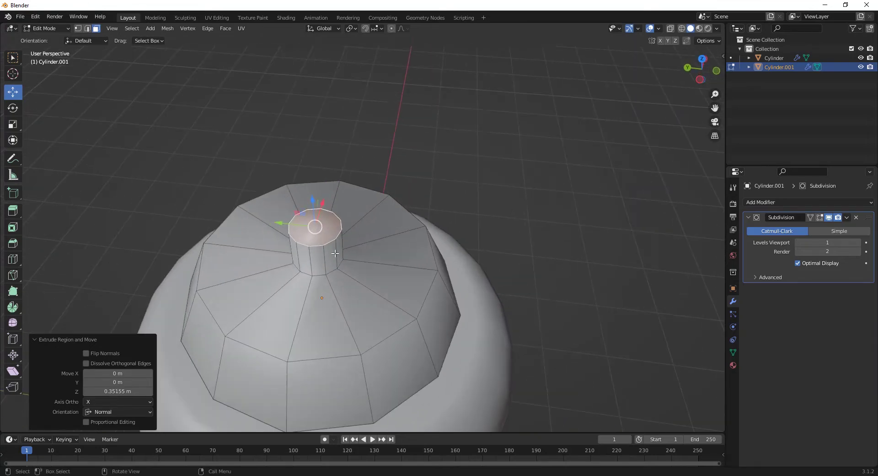
pyautogui.hotkey('shift', 'd')
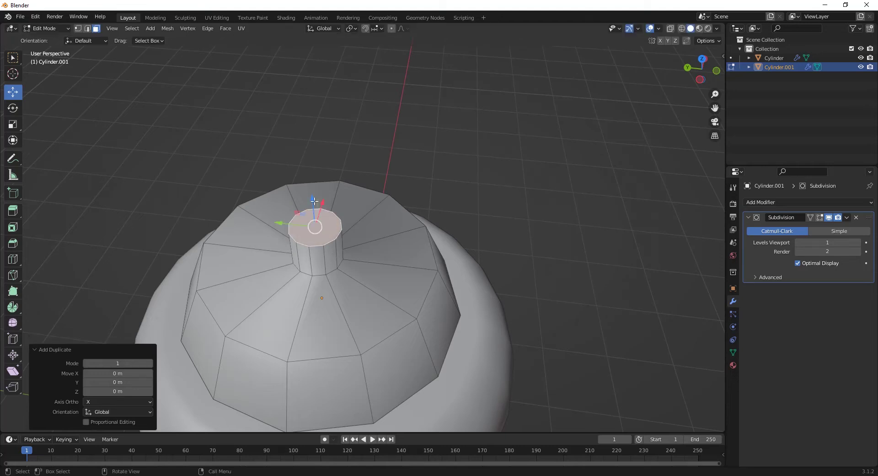
pyautogui.press('s')
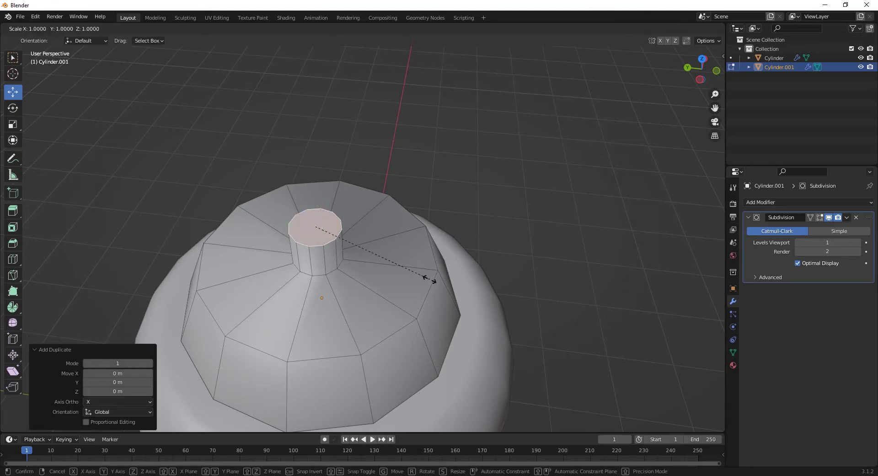
pyautogui.click(410, 275)
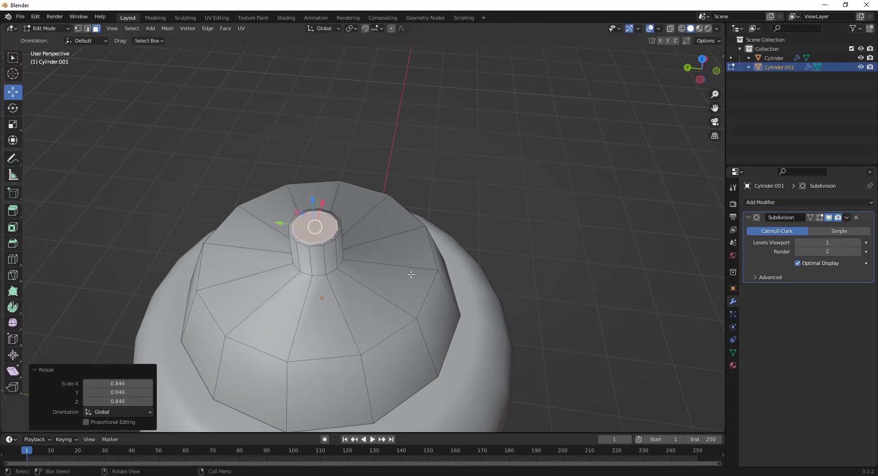
# Separate the scaled copy of the stem's top face into its own object.
pyautogui.rightClick(308, 232)
pyautogui.moveTo(309, 232)
pyautogui.click(346, 234)
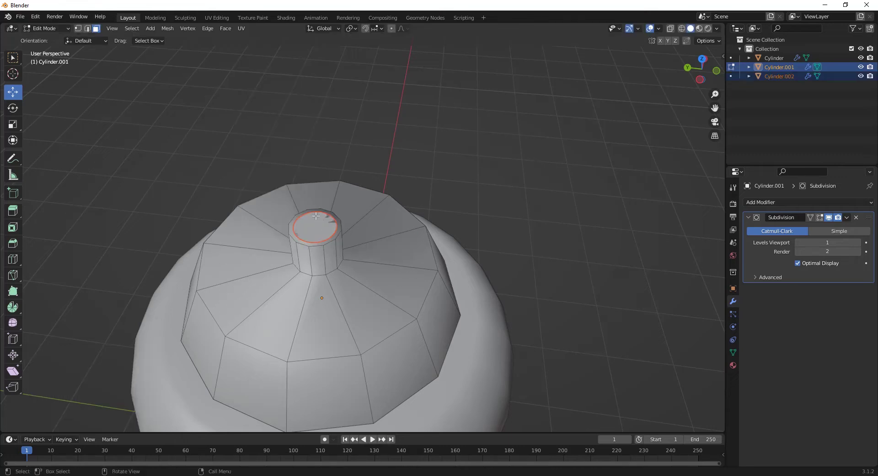
# Set the origin of the separated disc to its own geometry in Object Mode.
pyautogui.press('Tab')
pyautogui.click(311, 234)
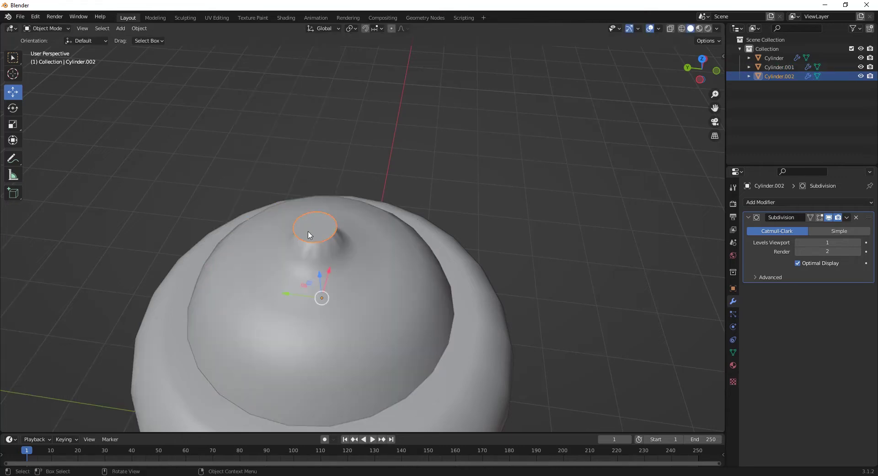
pyautogui.click(146, 29)
pyautogui.moveTo(160, 46)
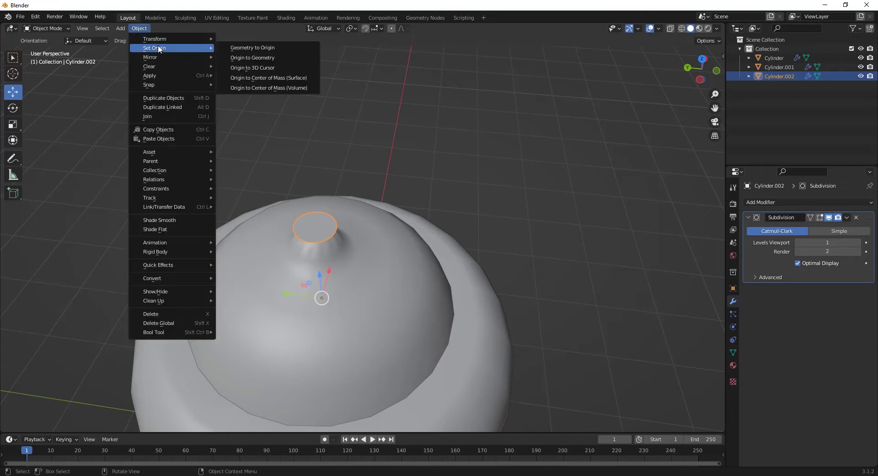
pyautogui.click(297, 56)
# Raise the separated disc about 0.33 m above the stem and hide it from the viewport.
pyautogui.moveTo(330, 205); pyautogui.dragTo(328, 173, button='middle')
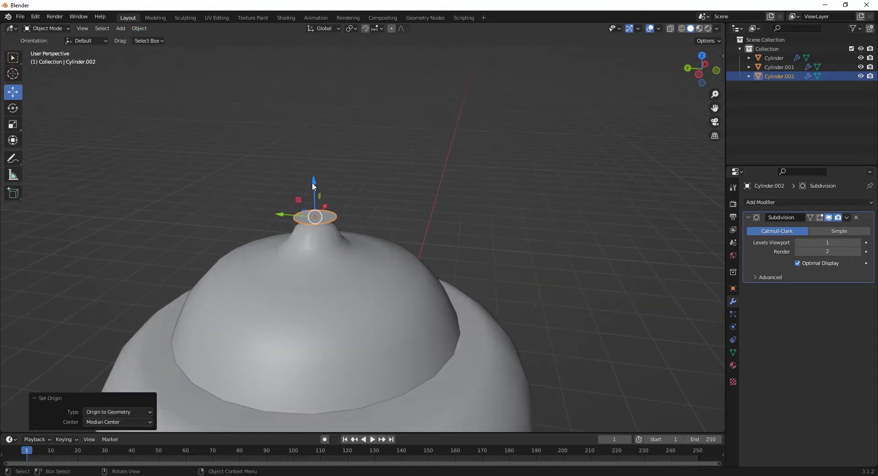
pyautogui.moveTo(312, 182); pyautogui.dragTo(312, 141)
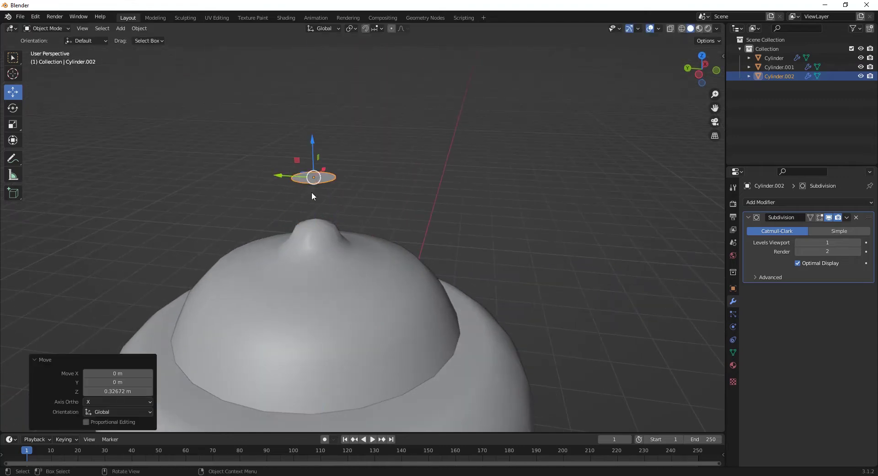
pyautogui.click(861, 76)
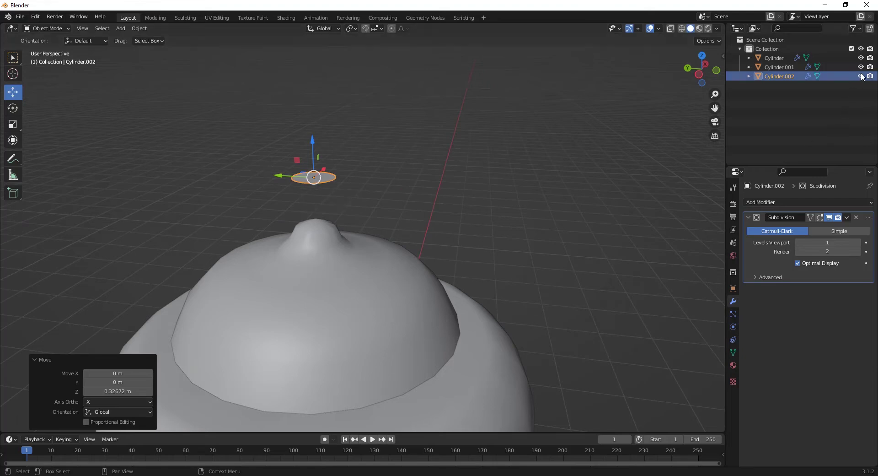
# Delete the top face of the cap's stem so that it is open.
pyautogui.keyDown('shift'); pyautogui.moveTo(352, 298); pyautogui.dragTo(385, 264, button='middle'); pyautogui.keyUp('shift')
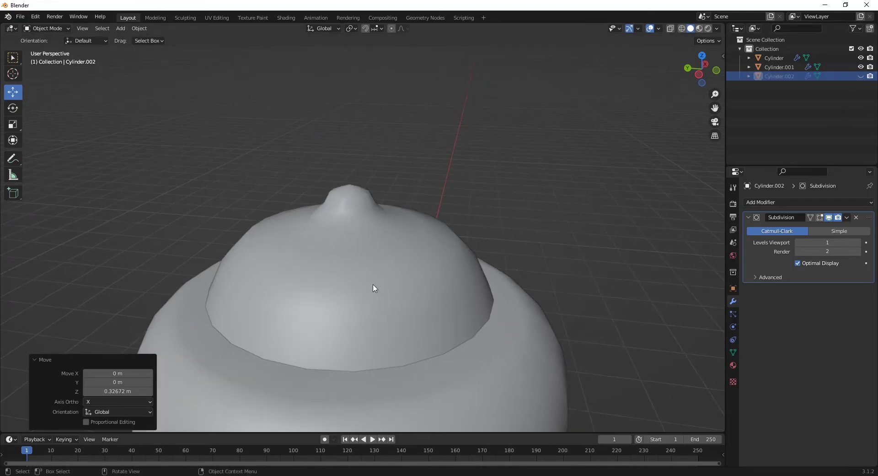
pyautogui.click(359, 311)
pyautogui.press('Tab')
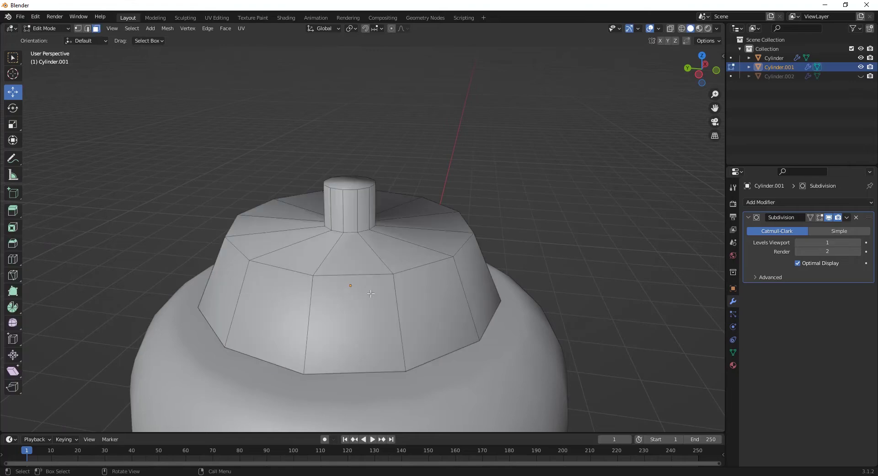
pyautogui.scroll(3, 325, 246)
pyautogui.click(325, 245)
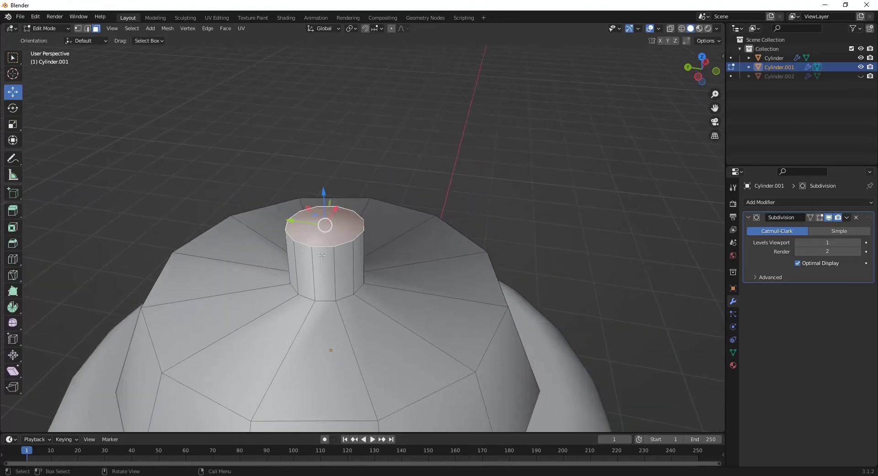
pyautogui.press('x')
pyautogui.click(338, 233)
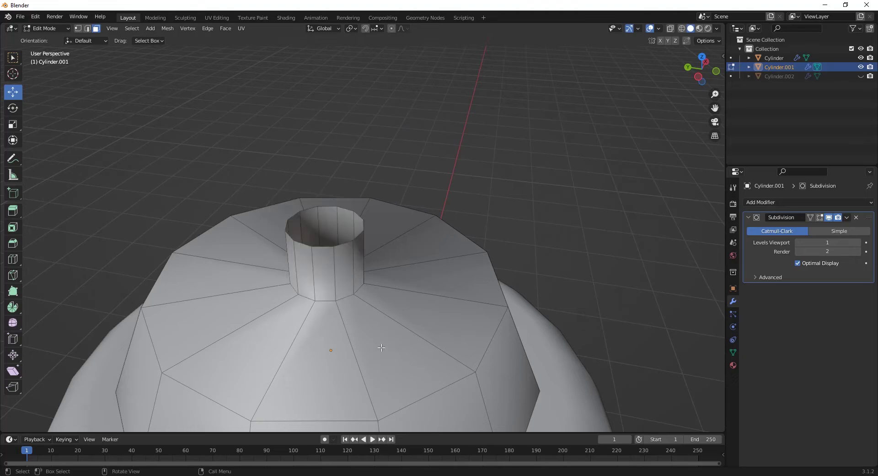
# Select the whole cap mesh in front wireframe view and move it down towards the motor body.
pyautogui.moveTo(331, 247); pyautogui.dragTo(341, 239, button='middle')
pyautogui.moveTo(312, 289); pyautogui.dragTo(314, 274, button='middle')
pyautogui.press('KP_1')
pyautogui.hotkey('shift', 'z')
pyautogui.moveTo(207, 205); pyautogui.dragTo(545, 231)
pyautogui.moveTo(130, 142); pyautogui.dragTo(480, 254)
pyautogui.moveTo(358, 164); pyautogui.dragTo(359, 180)
# Scale the whole cap mesh to about 0.928 and lower it about 0.098 m onto the motor body.
pyautogui.scroll(-5, 359, 179)
pyautogui.moveTo(188, 123); pyautogui.dragTo(465, 307)
pyautogui.scroll(3, 505, 260)
pyautogui.press('s')
pyautogui.click(495, 249)
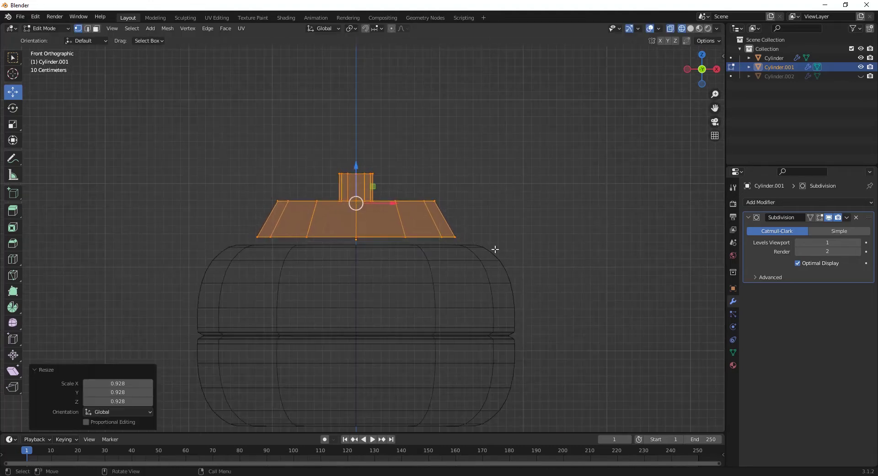
pyautogui.moveTo(359, 170); pyautogui.dragTo(359, 178)
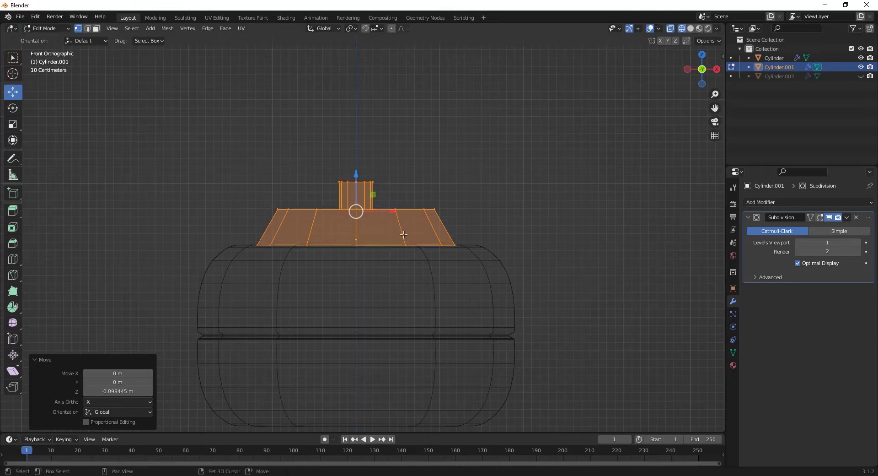
# Add supporting loop cuts close to the cap's upper rim and around the base of the stem.
pyautogui.hotkey('shift', 'z')
pyautogui.moveTo(355, 211); pyautogui.dragTo(348, 257, button='middle')
pyautogui.scroll(3, 348, 257)
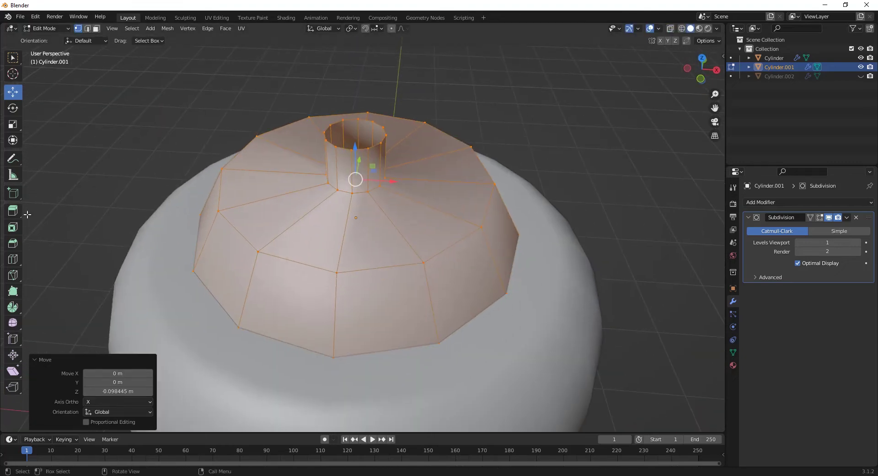
pyautogui.click(7, 263)
pyautogui.moveTo(315, 191); pyautogui.dragTo(364, 203)
pyautogui.moveTo(351, 173); pyautogui.dragTo(352, 183)
pyautogui.moveTo(315, 306); pyautogui.dragTo(347, 265)
pyautogui.moveTo(333, 269); pyautogui.dragTo(328, 273)
pyautogui.moveTo(328, 273); pyautogui.dragTo(393, 337, button='middle')
pyautogui.scroll(-4, 361, 239)
# Extrude the stem's open top edge loop and scale it inward to about 0.68 to give the tube wall thickness.
pyautogui.click(18, 95)
pyautogui.moveTo(318, 125); pyautogui.dragTo(341, 192, button='middle')
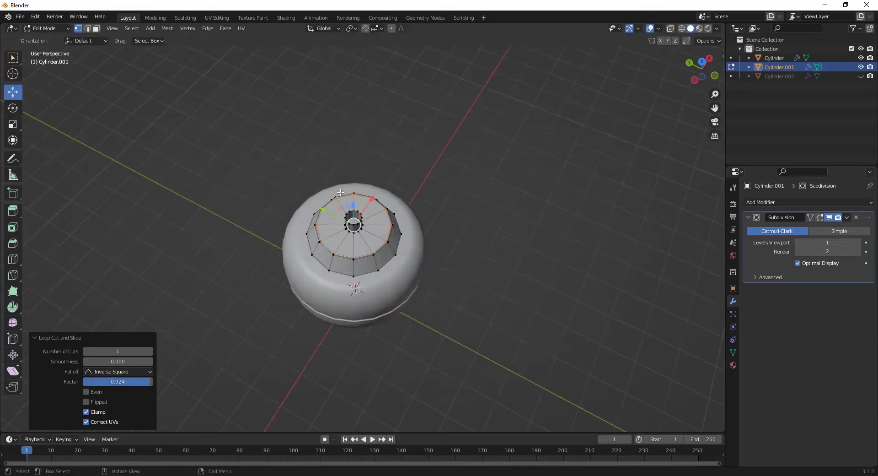
pyautogui.scroll(5, 358, 186)
pyautogui.click(355, 200)
pyautogui.scroll(4, 355, 200)
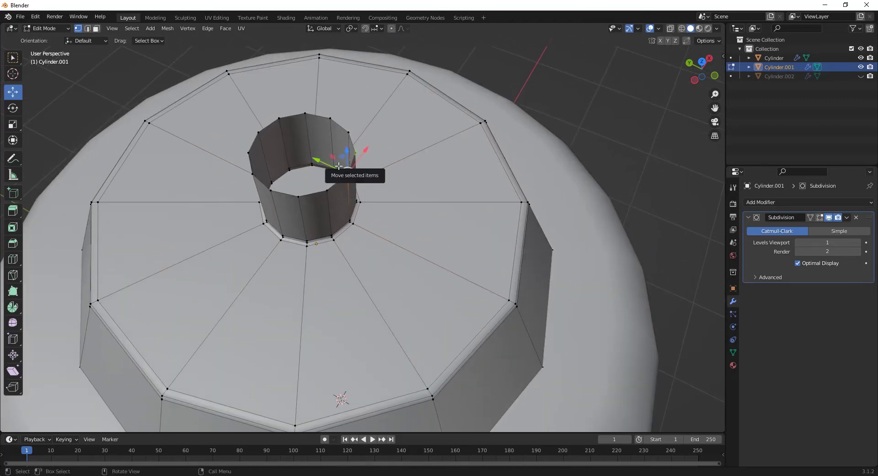
pyautogui.keyDown('alt'); pyautogui.click(329, 191); pyautogui.keyUp('alt')
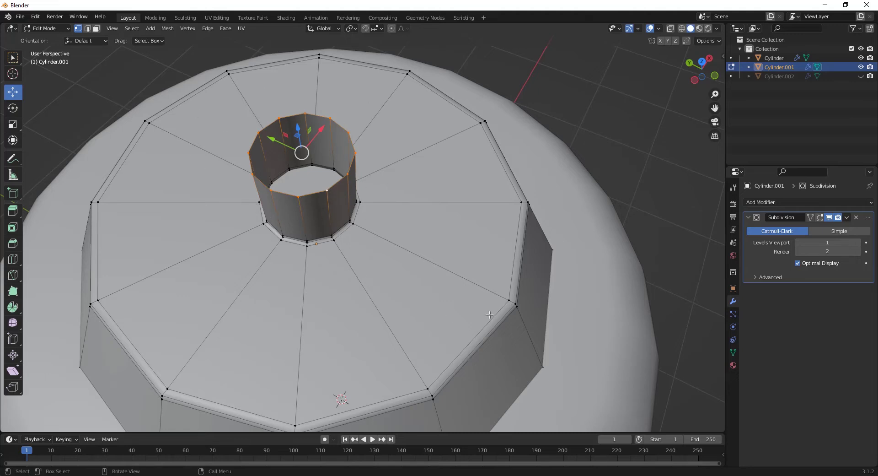
pyautogui.press('e')
pyautogui.press('s')
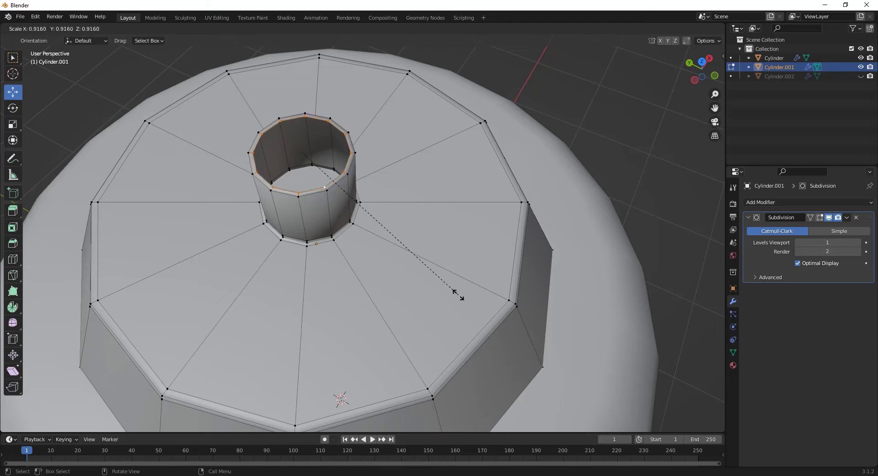
pyautogui.click(420, 260)
# Add a supporting loop cut just below the stem's top outer rim with a factor of about 0.824.
pyautogui.scroll(-3, 420, 260)
pyautogui.moveTo(420, 261); pyautogui.dragTo(465, 261, button='middle')
pyautogui.scroll(4, 464, 261)
pyautogui.click(11, 260)
pyautogui.moveTo(337, 229); pyautogui.dragTo(339, 224)
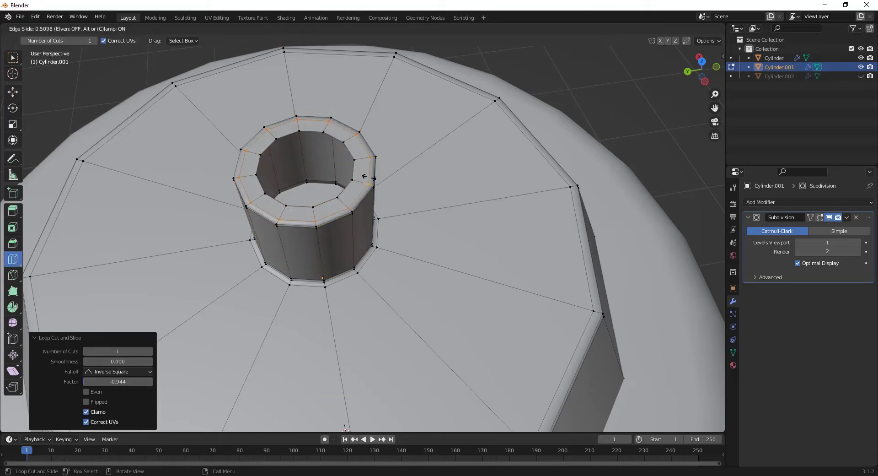
pyautogui.click(13, 92)
# Lower the cap object about 0.015 m to seat it on the motor body in Object Mode.
pyautogui.press('Tab')
pyautogui.scroll(-5, 419, 213)
pyautogui.moveTo(371, 326); pyautogui.dragTo(318, 286, button='middle')
pyautogui.moveTo(340, 210)
pyautogui.mouseDown()
pyautogui.moveTo(339, 183)
pyautogui.moveTo(337, 216)
pyautogui.mouseUp()
pyautogui.moveTo(269, 257); pyautogui.dragTo(306, 247, button='middle')
pyautogui.scroll(-2, 306, 247)
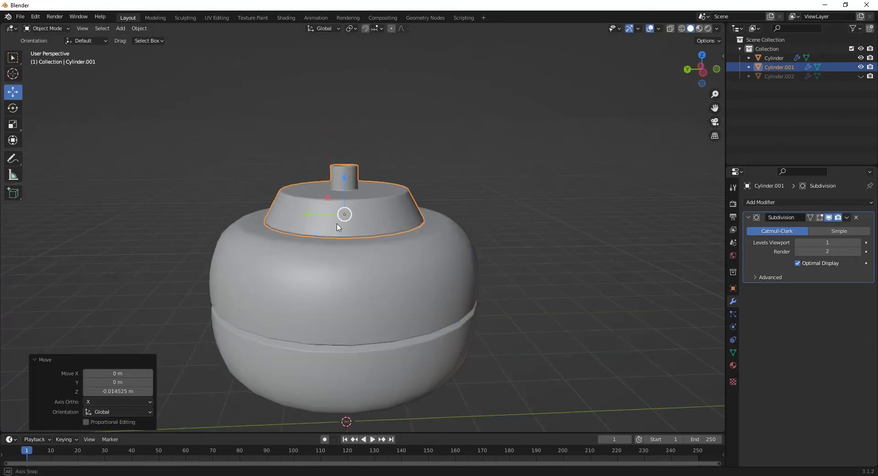
pyautogui.moveTo(343, 211); pyautogui.dragTo(274, 191, button='middle')
pyautogui.moveTo(543, 118); pyautogui.dragTo(447, 385, button='middle')
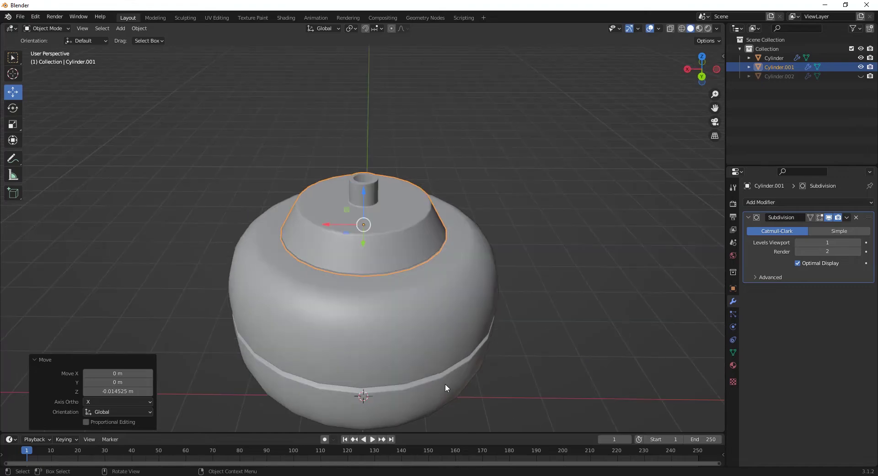
# Unhide the separated disc and lower its face about 0.6 m to the stem's opening in Edit Mode.
pyautogui.click(788, 76)
pyautogui.click(861, 77)
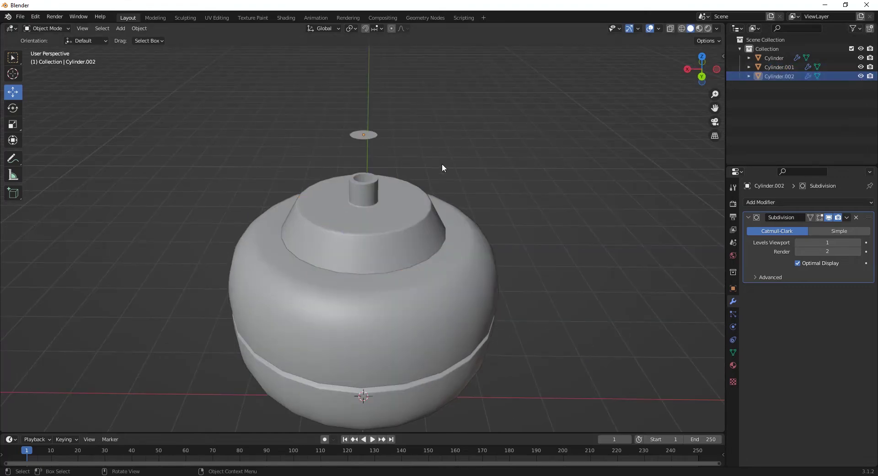
pyautogui.moveTo(392, 262); pyautogui.dragTo(361, 150, button='middle')
pyautogui.click(361, 148)
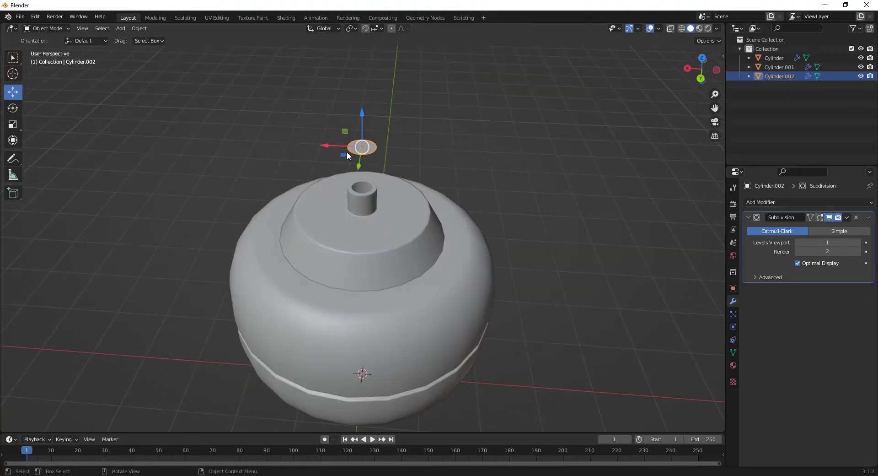
pyautogui.press('Tab')
pyautogui.moveTo(319, 128); pyautogui.dragTo(414, 188)
pyautogui.moveTo(362, 108); pyautogui.dragTo(358, 153)
# Scale the disc's face up to about 1.27 at the stem's opening.
pyautogui.scroll(3, 358, 153)
pyautogui.press('s')
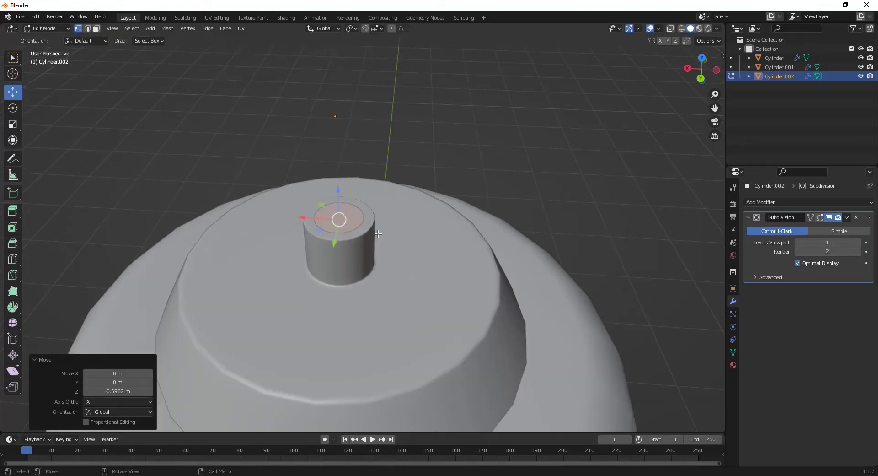
pyautogui.click(381, 232)
# Extrude the disc's face upward about 2.45 m to form the lower part of the rod.
pyautogui.scroll(-3, 431, 318)
pyautogui.moveTo(431, 318); pyautogui.dragTo(428, 289, button='middle')
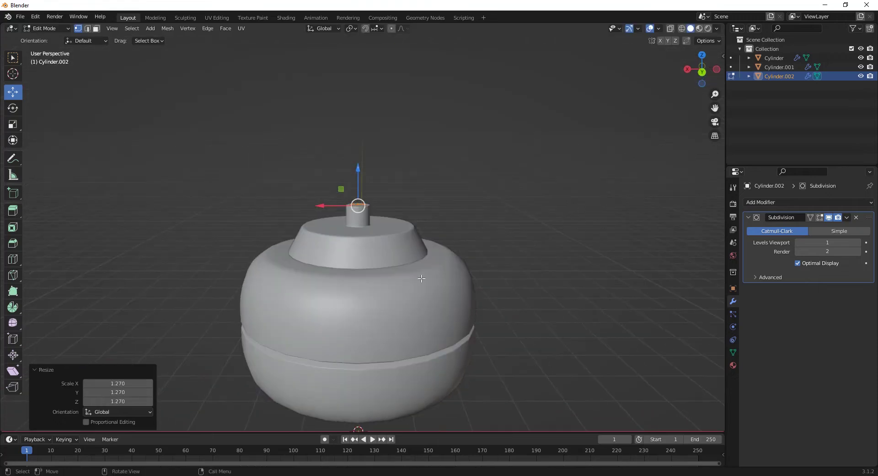
pyautogui.press('e')
pyautogui.click(433, 190)
# Extrude the rod's top face upward by a further 8.03 m.
pyautogui.scroll(-3, 433, 190)
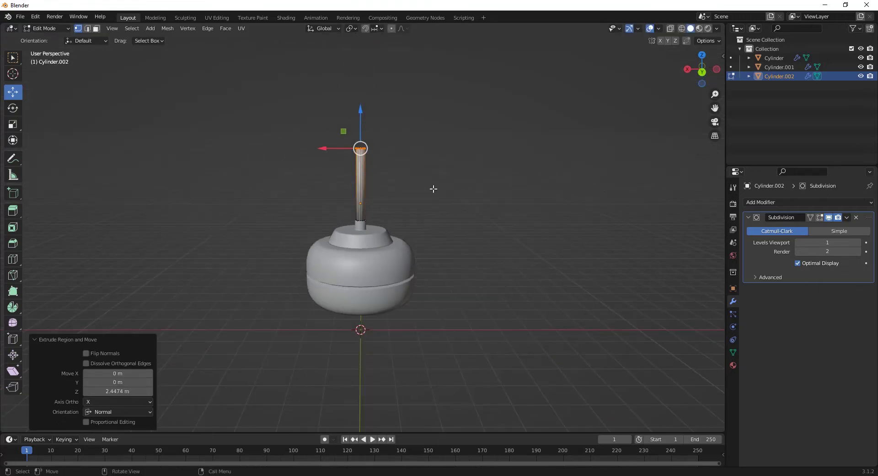
pyautogui.scroll(-2, 423, 283)
pyautogui.scroll(-2, 430, 292)
pyautogui.press('e')
pyautogui.click(439, 186)
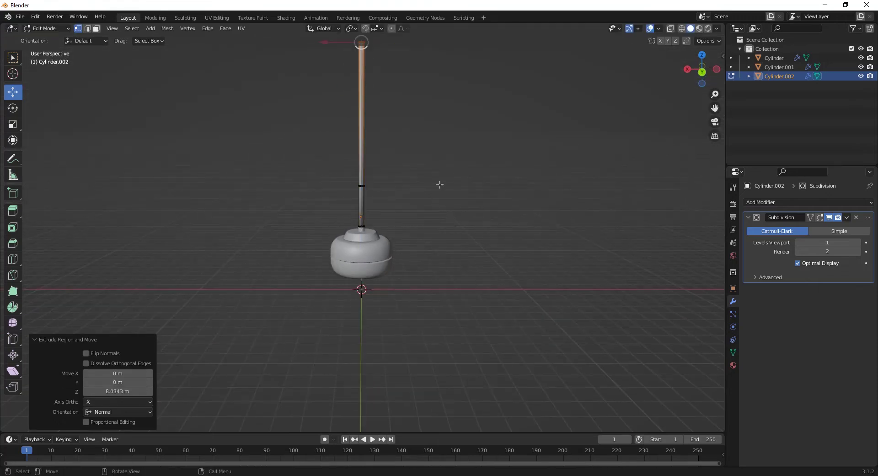
# Select the entire rod mesh and raise it about 0.73 m clear of the stem.
pyautogui.scroll(-2, 439, 186)
pyautogui.moveTo(459, 231); pyautogui.dragTo(407, 243, button='middle')
pyautogui.scroll(3, 371, 224)
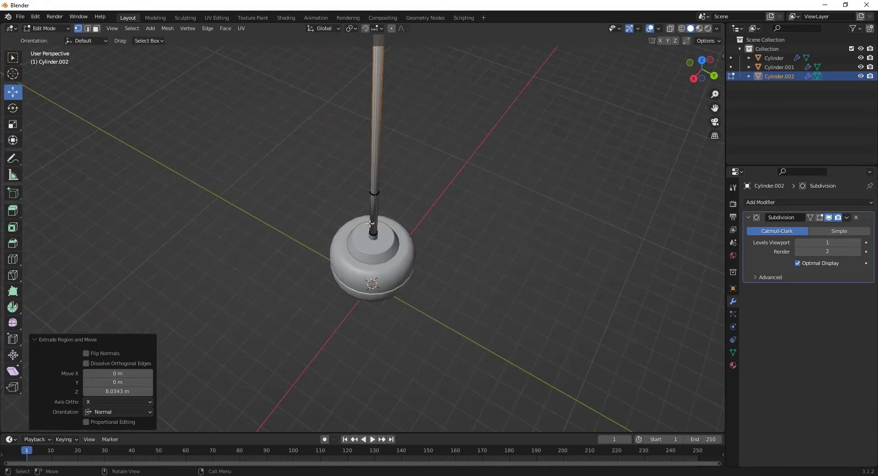
pyautogui.press('a')
pyautogui.click(361, 155)
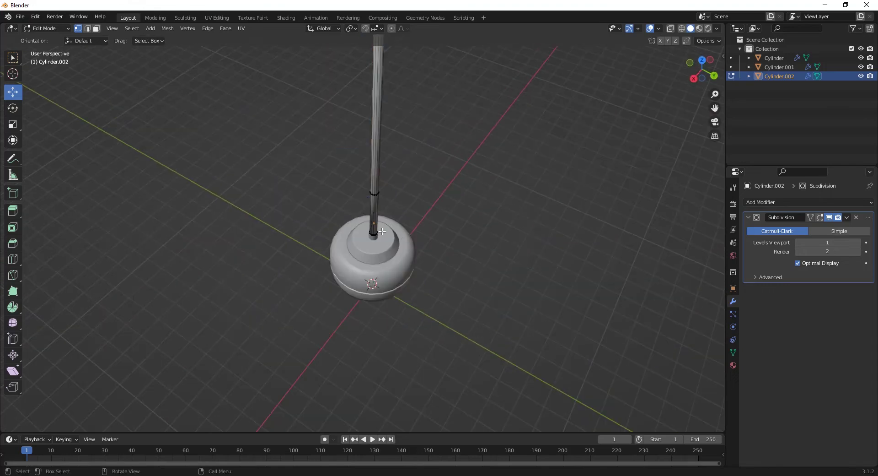
pyautogui.press('a')
pyautogui.click(372, 176)
pyautogui.moveTo(390, 230); pyautogui.dragTo(371, 118, button='middle')
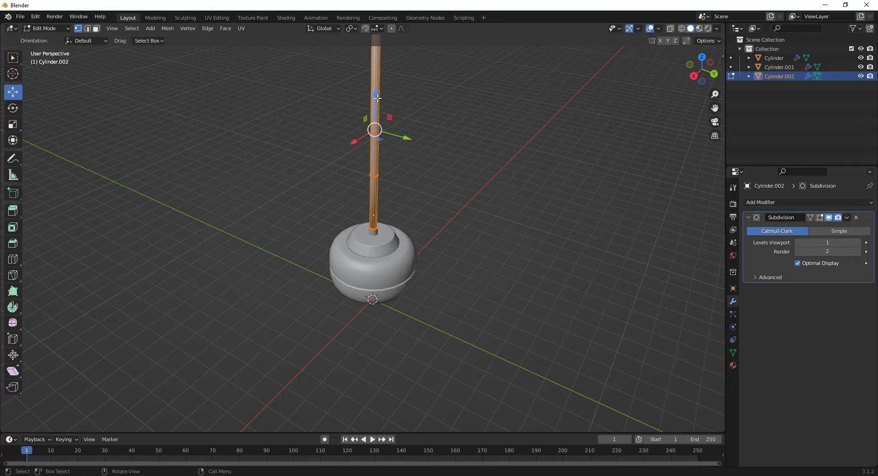
pyautogui.moveTo(377, 98); pyautogui.dragTo(377, 80)
# Delete the rod's bottom end face.
pyautogui.moveTo(381, 229); pyautogui.dragTo(325, 264, button='middle')
pyautogui.scroll(5, 375, 176)
pyautogui.scroll(3, 325, 265)
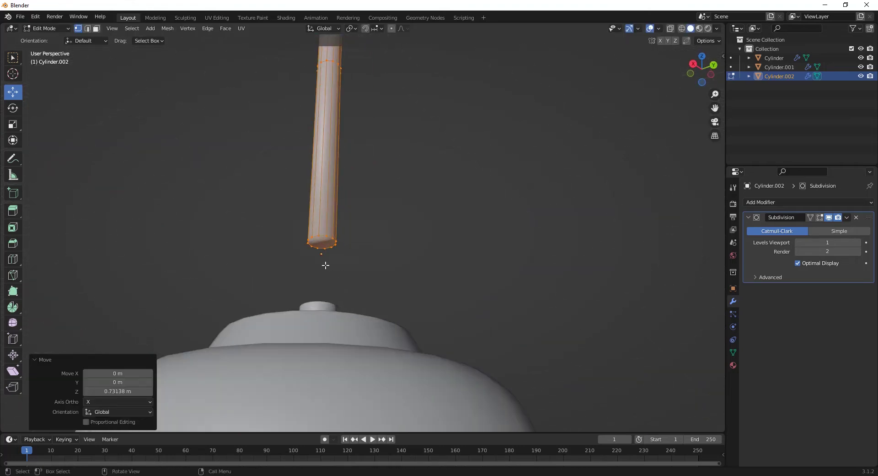
pyautogui.press('3')
pyautogui.click(321, 241)
pyautogui.press('x')
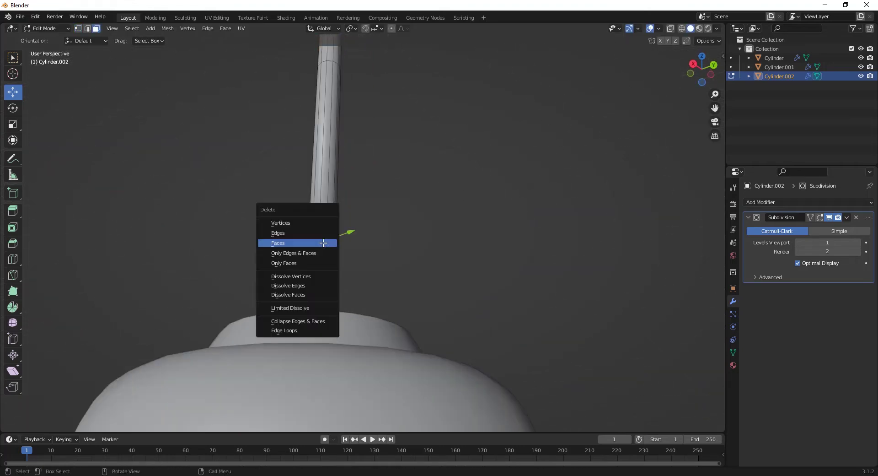
pyautogui.click(323, 242)
# Delete the rod's top end face.
pyautogui.scroll(-8, 359, 84)
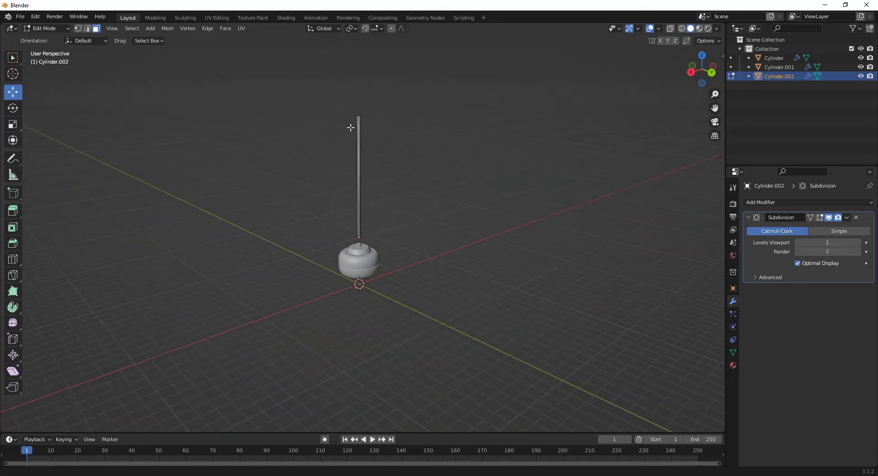
pyautogui.scroll(5, 341, 207)
pyautogui.moveTo(312, 102); pyautogui.dragTo(313, 143, button='middle')
pyautogui.click(297, 194)
pyautogui.press('x')
pyautogui.click(298, 196)
# Select the rod's intermediate edge loop in front wireframe view and move it up about 2.83 m towards the rod's middle.
pyautogui.moveTo(317, 294); pyautogui.dragTo(329, 253, button='middle')
pyautogui.press('KP_1')
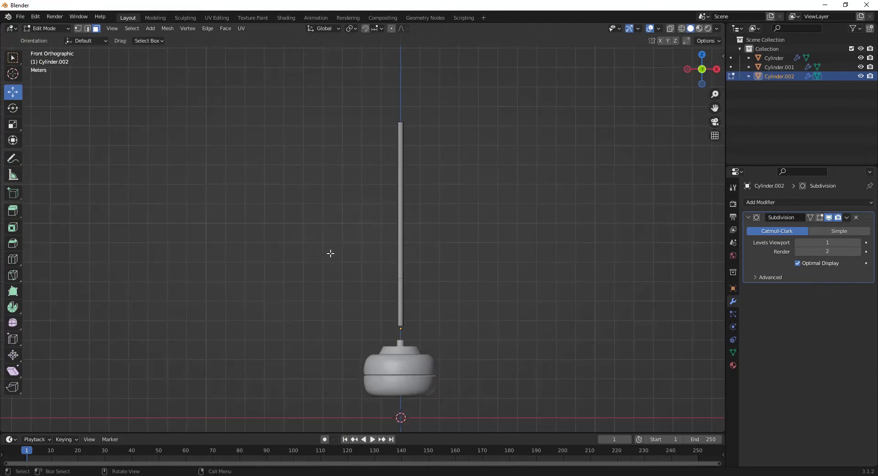
pyautogui.scroll(4, 331, 249)
pyautogui.hotkey('shift', 'z')
pyautogui.moveTo(344, 277); pyautogui.dragTo(466, 358)
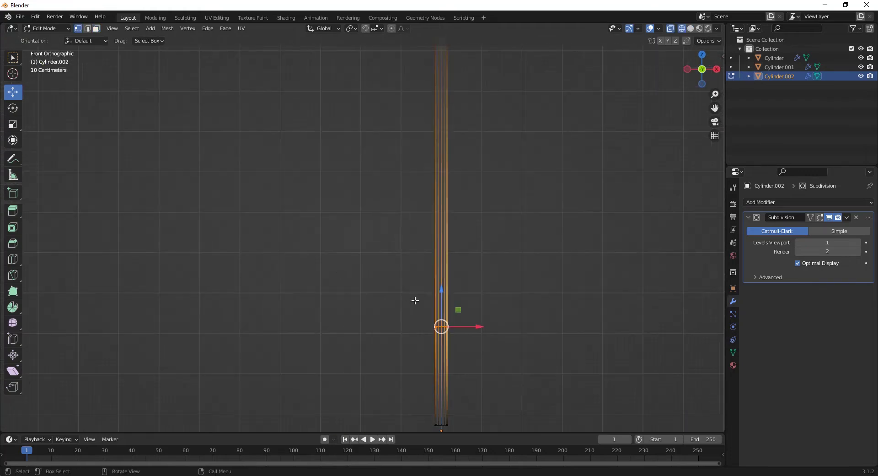
pyautogui.scroll(-2, 418, 302)
pyautogui.moveTo(416, 273); pyautogui.dragTo(417, 187)
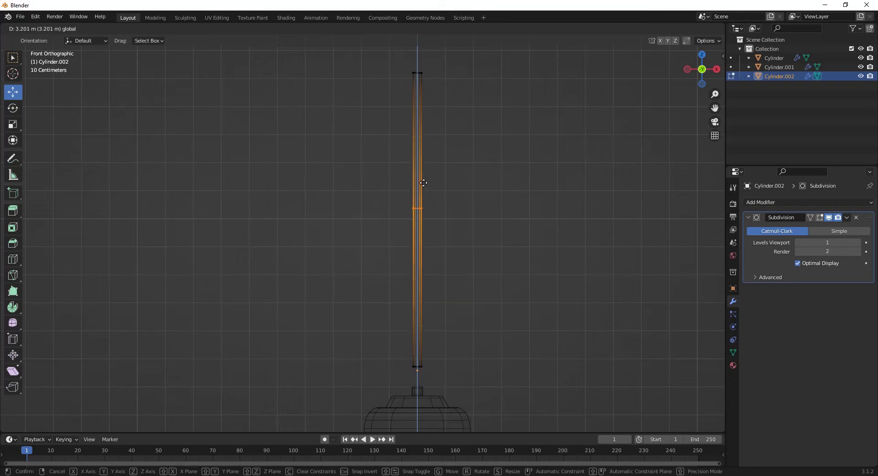
pyautogui.click(422, 193)
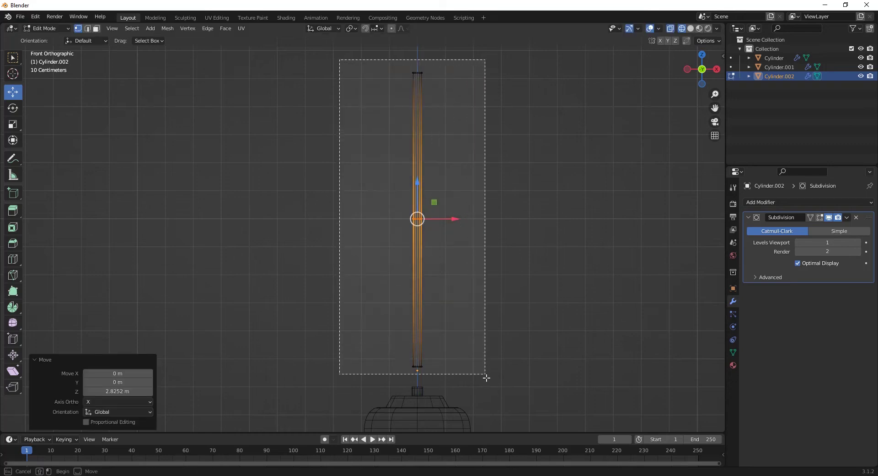
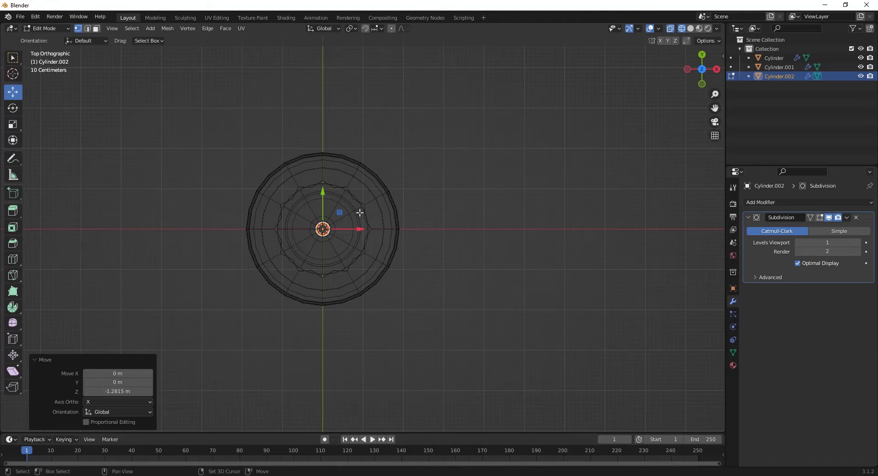
# Extrude the rod's open top edge ring outward at a scale of about 5.83 to form a flat flange.
pyautogui.keyDown('shift'); pyautogui.moveTo(360, 212); pyautogui.dragTo(373, 193, button='middle'); pyautogui.keyUp('shift')
pyautogui.scroll(2, 488, 290)
pyautogui.press('g')
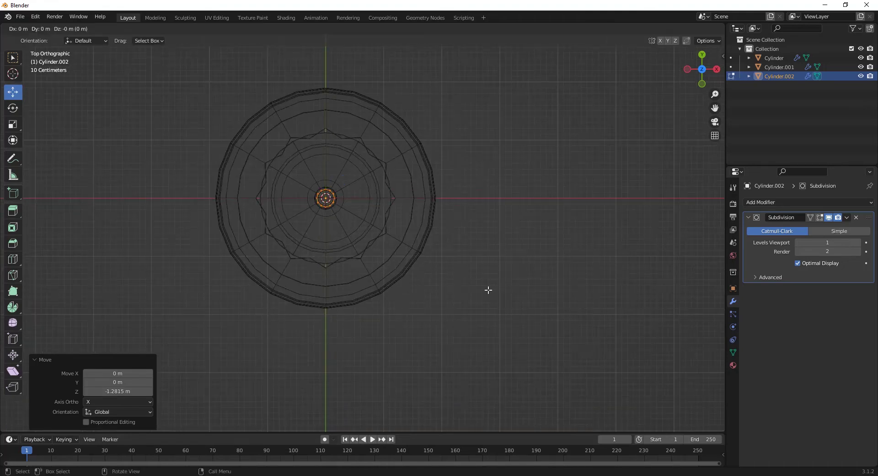
pyautogui.press('s')
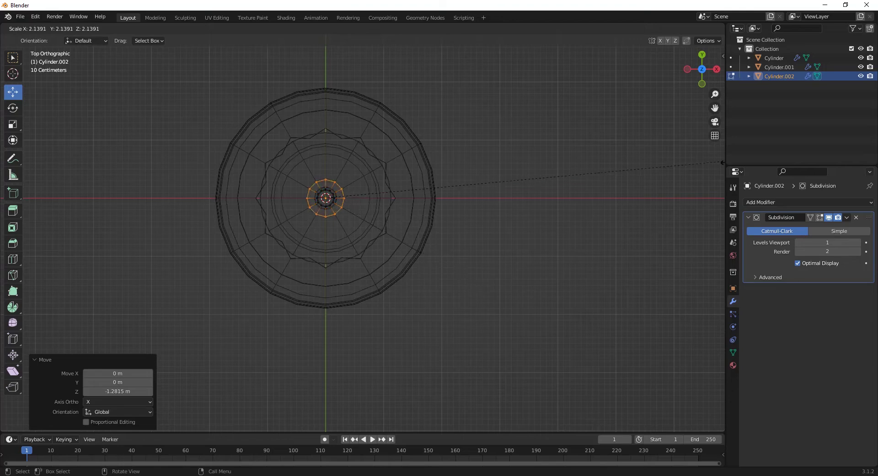
pyautogui.click(688, 221)
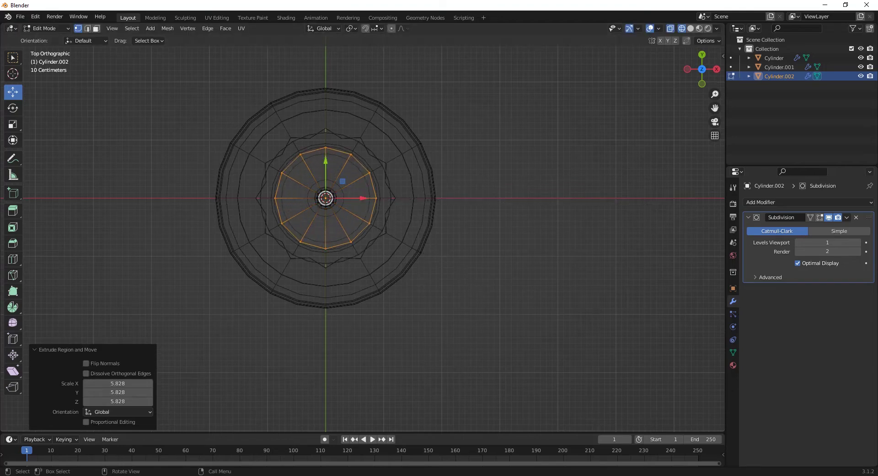
# Enlarge the flange's outer ring by a scale of about 1.185 and again by about 1.09.
pyautogui.moveTo(495, 324); pyautogui.dragTo(413, 228, button='middle')
pyautogui.press('s')
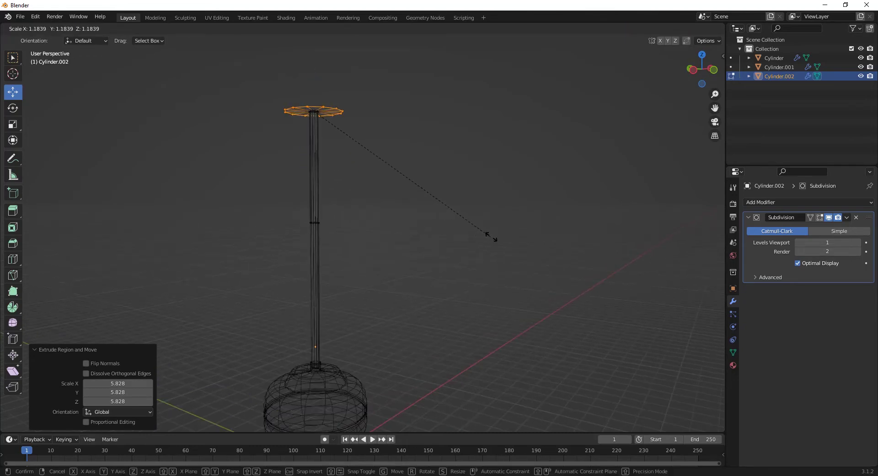
pyautogui.click(492, 236)
pyautogui.press('KP_1')
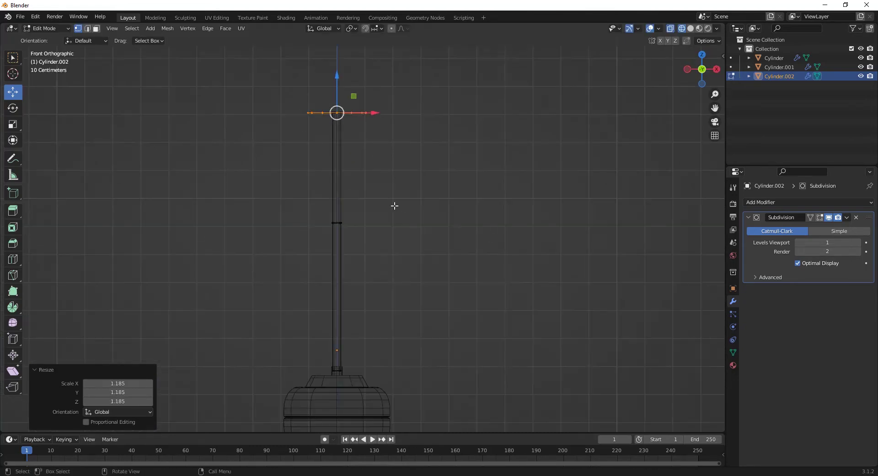
pyautogui.press('s')
pyautogui.click(448, 197)
# Extrude the flange's outer ring straight up along Z by about 2 m to form a cup.
pyautogui.scroll(-3, 450, 203)
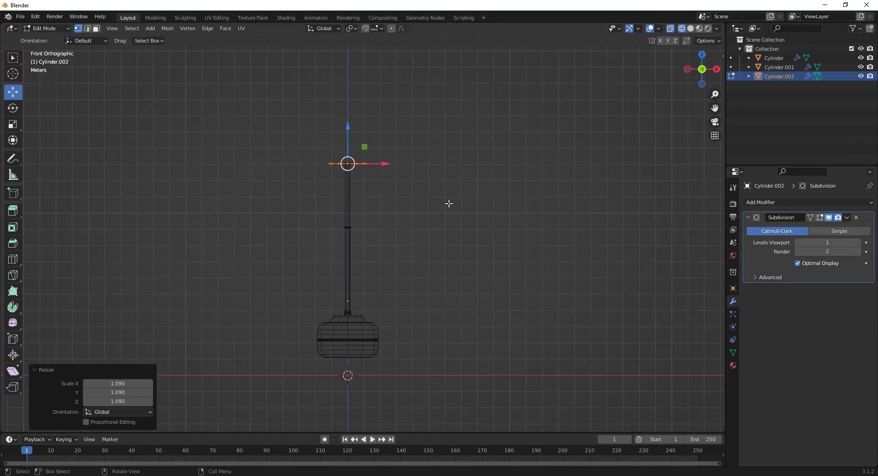
pyautogui.press('g')
pyautogui.press('z')
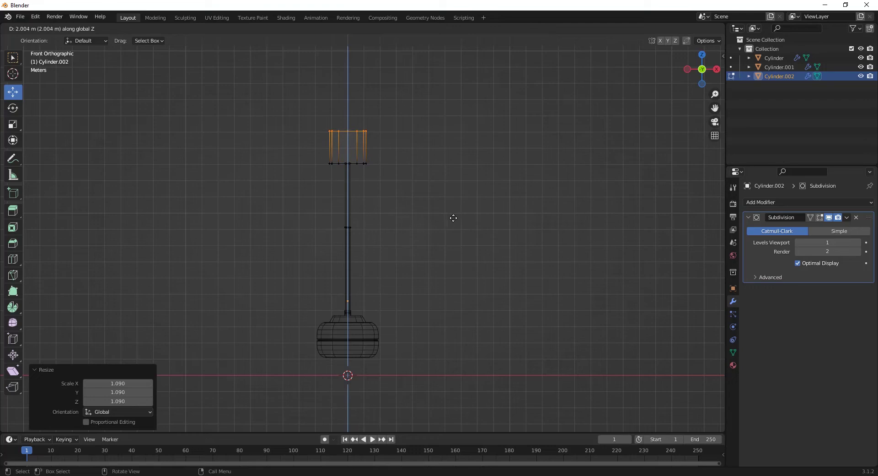
pyautogui.click(453, 218)
# Select only the cup's vertices in front wireframe view, scale the cup up about 1.18 times and raise it slightly.
pyautogui.moveTo(454, 218); pyautogui.dragTo(388, 217, button='middle')
pyautogui.moveTo(278, 84); pyautogui.dragTo(476, 201)
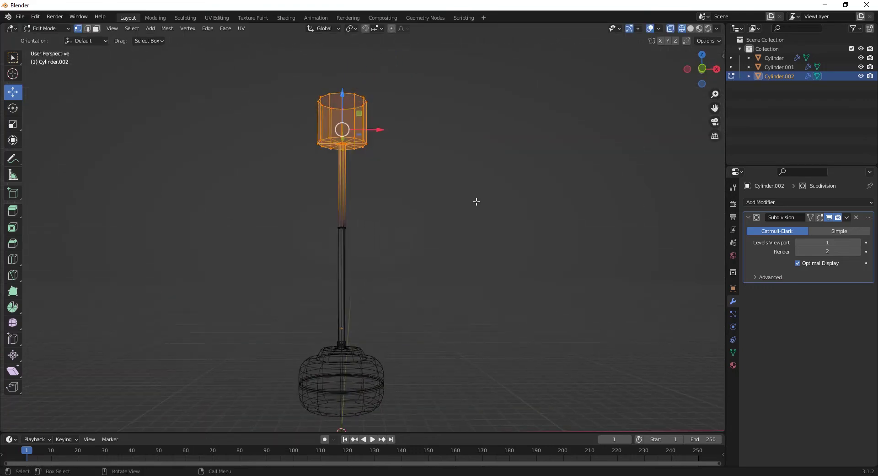
pyautogui.keyDown('alt'); pyautogui.moveTo(394, 208); pyautogui.dragTo(393, 247, button='middle'); pyautogui.keyUp('alt')
pyautogui.scroll(2, 393, 247)
pyautogui.keyDown('shift'); pyautogui.moveTo(350, 146); pyautogui.dragTo(348, 185, button='middle'); pyautogui.keyUp('shift')
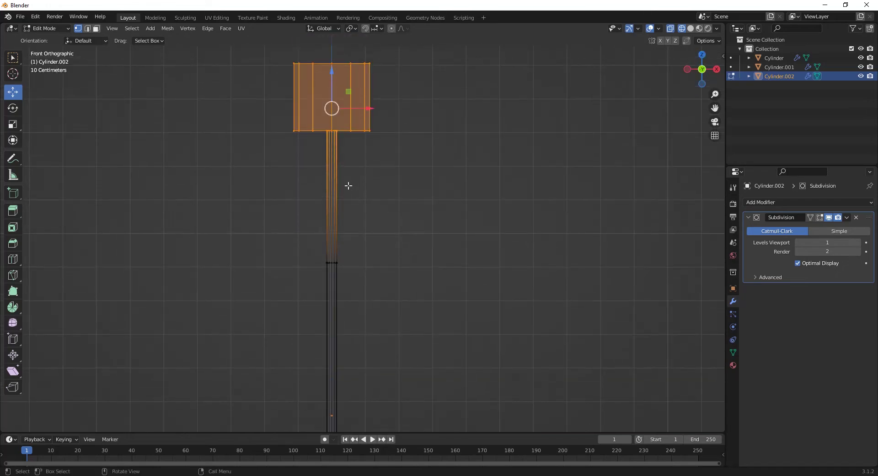
pyautogui.moveTo(270, 44); pyautogui.dragTo(374, 79)
pyautogui.moveTo(374, 133); pyautogui.dragTo(345, 90, button='middle')
pyautogui.scroll(-1, 394, 147)
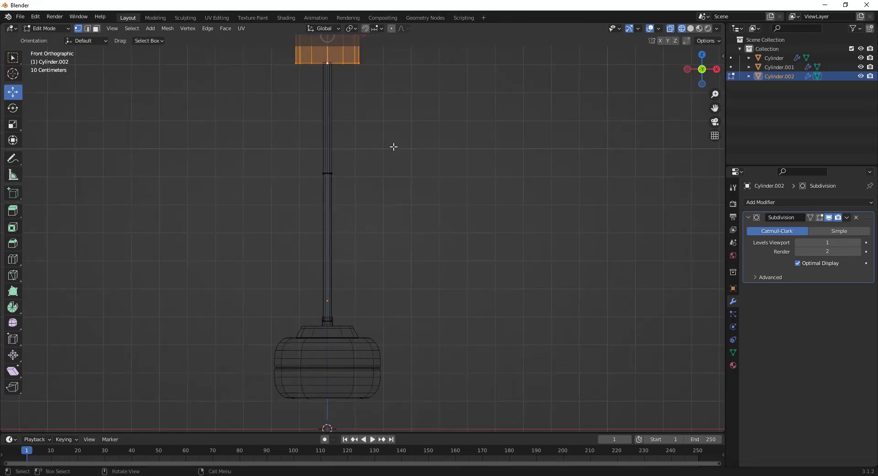
pyautogui.keyDown('shift'); pyautogui.moveTo(387, 179); pyautogui.dragTo(386, 220, button='middle'); pyautogui.keyUp('shift')
pyautogui.scroll(-2, 387, 220)
pyautogui.press('s')
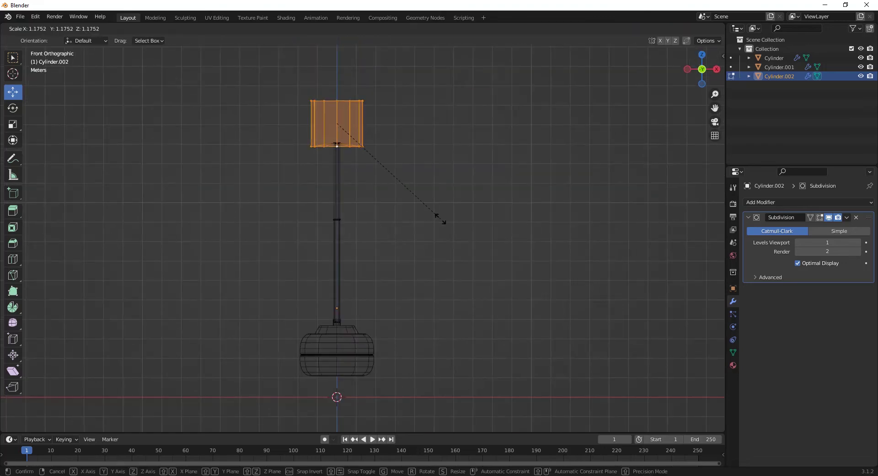
pyautogui.click(441, 221)
pyautogui.moveTo(339, 95); pyautogui.dragTo(337, 85)
# Select the cup's bottom outer edge loop and bevel it with a width of 0.553 m and 3 segments.
pyautogui.scroll(3, 435, 277)
pyautogui.click(450, 231)
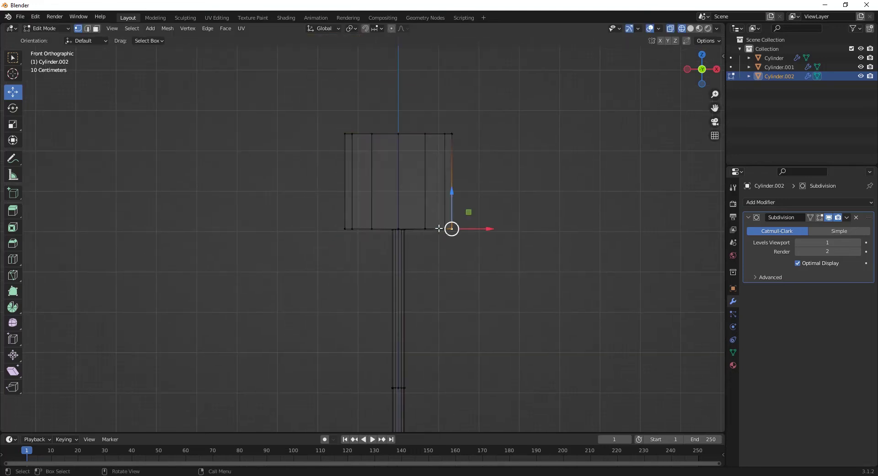
pyautogui.keyDown('alt'); pyautogui.click(431, 227); pyautogui.keyUp('alt')
pyautogui.hotkey('shift', 'z')
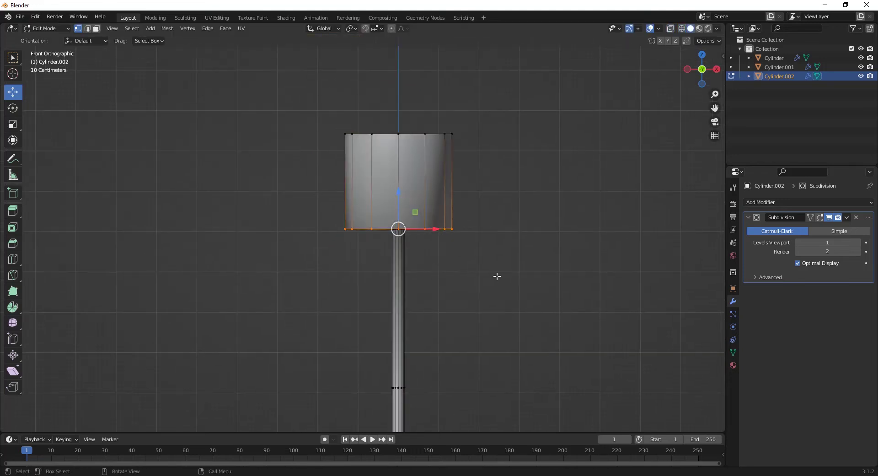
pyautogui.hotkey('ctrl', 'b')
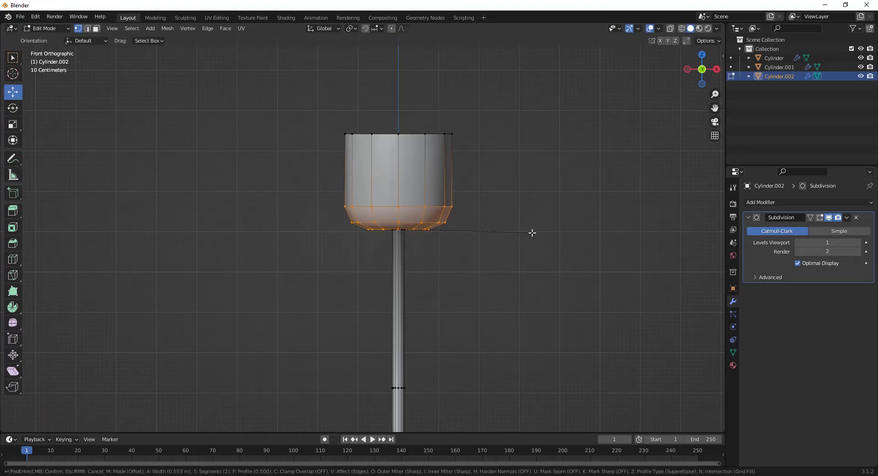
pyautogui.scroll(3, 532, 233)
pyautogui.scroll(-1, 532, 233)
pyautogui.scroll(1, 532, 233)
pyautogui.click(532, 233)
# Select the cup's open top edge loop and fill it with a face.
pyautogui.scroll(-3, 532, 233)
pyautogui.moveTo(398, 265); pyautogui.dragTo(486, 352, button='middle')
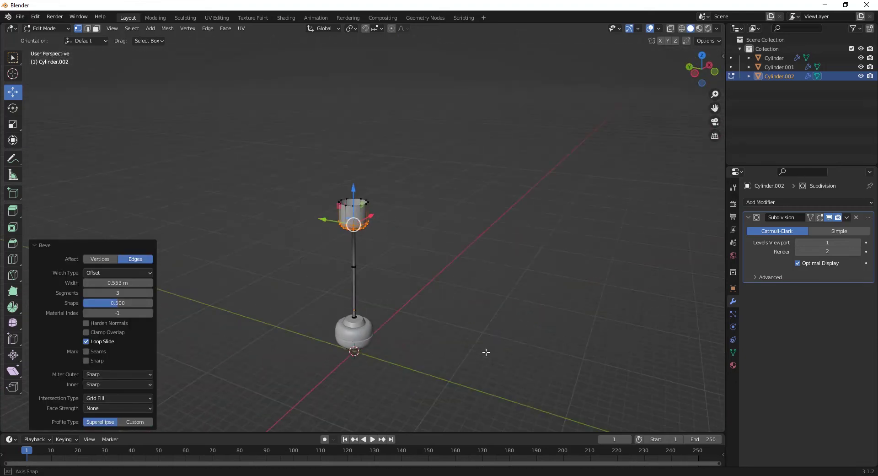
pyautogui.scroll(7, 396, 279)
pyautogui.click(342, 194)
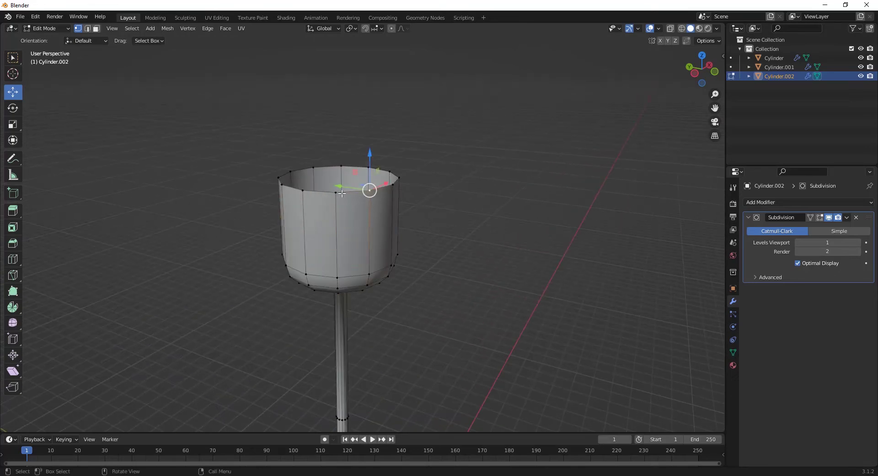
pyautogui.keyDown('alt'); pyautogui.click(337, 192); pyautogui.keyUp('alt')
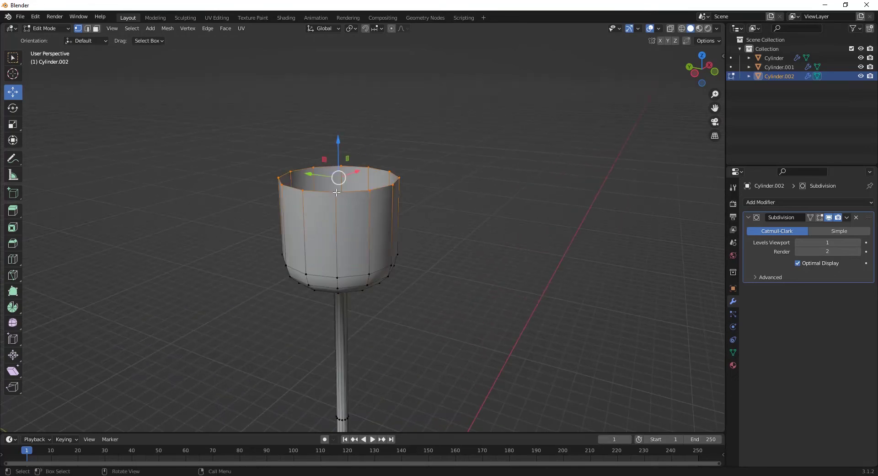
pyautogui.press('f')
pyautogui.moveTo(406, 237); pyautogui.dragTo(404, 250, button='middle')
# Extrude the cup's top face inward at scale 0.968 and add a loop cut just below the rim at factor -0.962.
pyautogui.press('e')
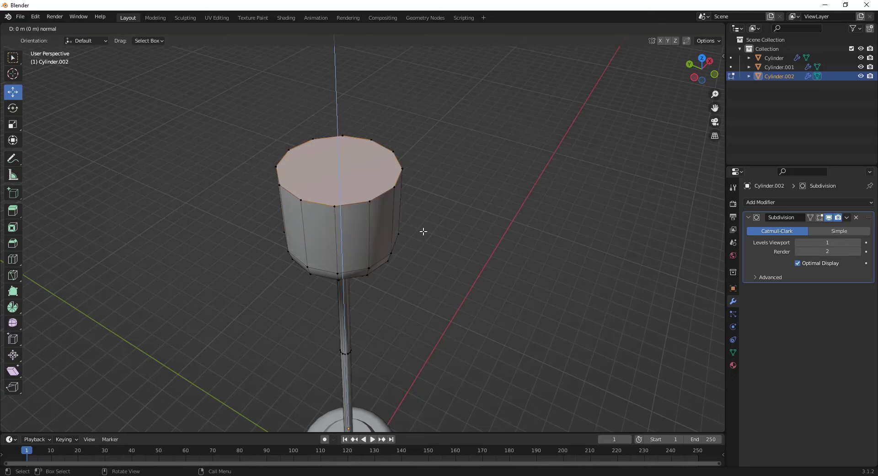
pyautogui.press('s')
pyautogui.click(400, 230)
pyautogui.click(13, 259)
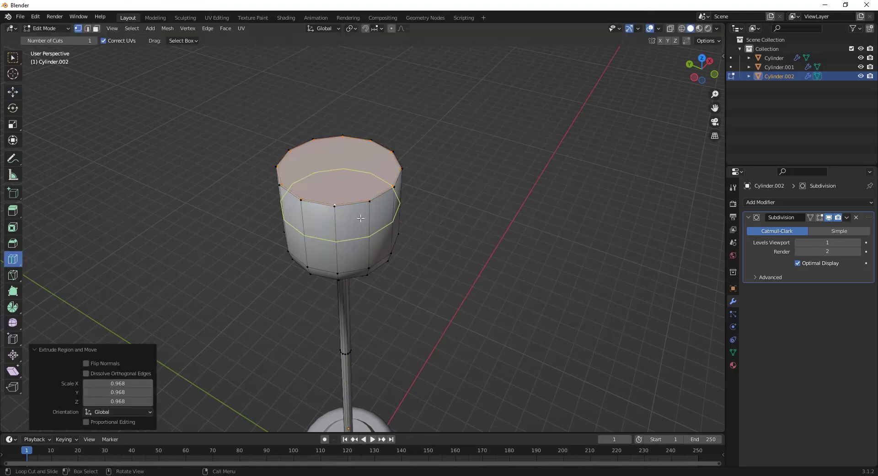
pyautogui.moveTo(342, 223); pyautogui.dragTo(346, 188)
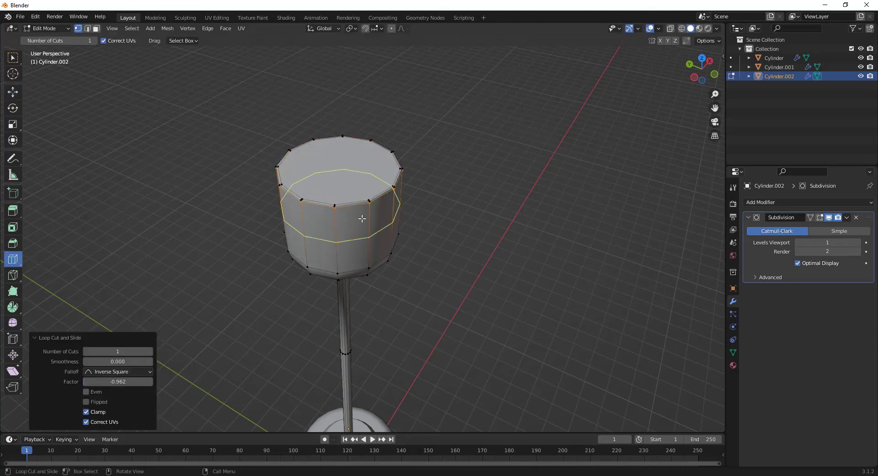
# Add loop cuts beside the rod-to-cup junction, on the cup's underside at factor 0.943 and on the rod at factor -0.975.
pyautogui.scroll(-4, 363, 217)
pyautogui.moveTo(364, 274); pyautogui.dragTo(334, 199, button='middle')
pyautogui.scroll(5, 335, 199)
pyautogui.keyDown('shift'); pyautogui.moveTo(333, 307); pyautogui.dragTo(356, 429, button='middle'); pyautogui.keyUp('shift')
pyautogui.scroll(3, 394, 240)
pyautogui.keyDown('shift'); pyautogui.moveTo(391, 276); pyautogui.dragTo(322, 49, button='middle'); pyautogui.keyUp('shift')
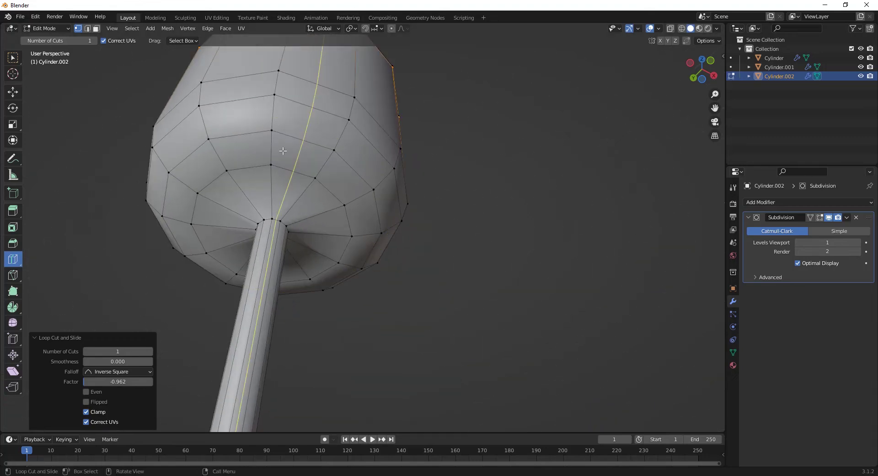
pyautogui.moveTo(283, 199); pyautogui.dragTo(266, 227)
pyautogui.moveTo(285, 328); pyautogui.dragTo(370, 48)
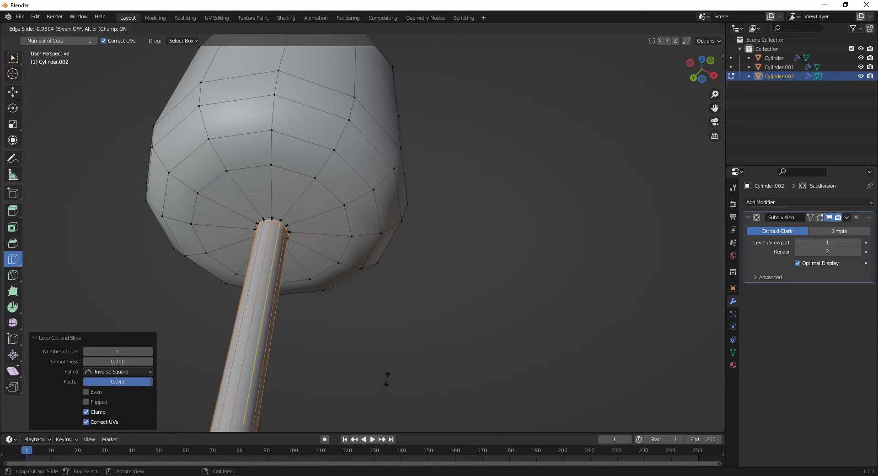
pyautogui.moveTo(387, 380); pyautogui.dragTo(353, 337)
# Return to Object Mode, deselect everything and inspect the smoothed canopy, rod and motor body.
pyautogui.scroll(-5, 316, 306)
pyautogui.moveTo(315, 306); pyautogui.dragTo(145, 123, button='middle')
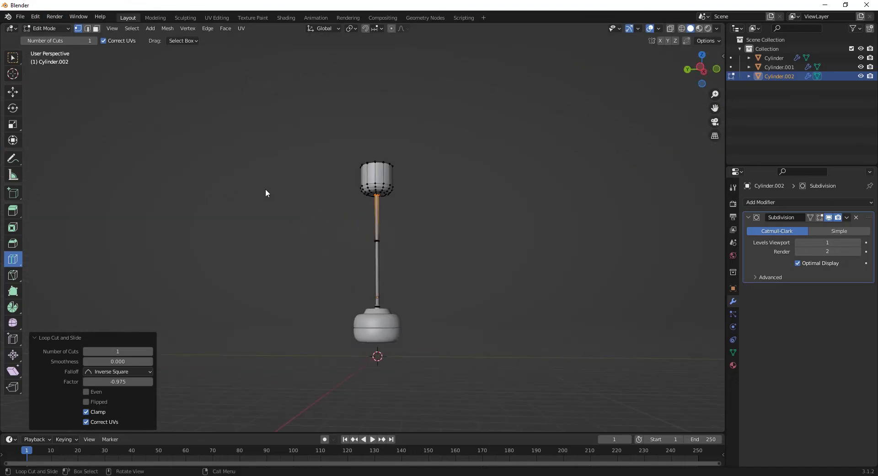
pyautogui.press('Tab')
pyautogui.click(298, 269)
pyautogui.moveTo(298, 270); pyautogui.dragTo(317, 262, button='middle')
pyautogui.scroll(3, 318, 263)
pyautogui.moveTo(295, 298); pyautogui.dragTo(338, 315, button='middle')
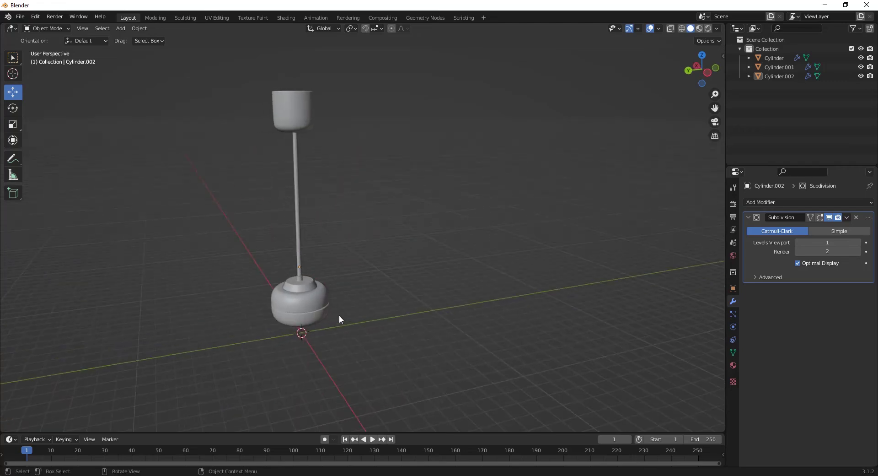
# Add a 2 m cube and move it about 5.76 m along X, beside the motor body in top view.
pyautogui.click(121, 31)
pyautogui.moveTo(136, 39)
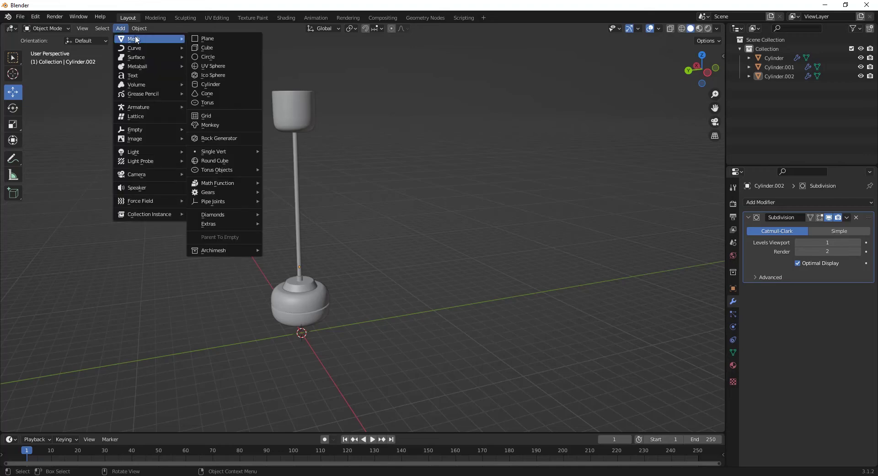
pyautogui.click(216, 47)
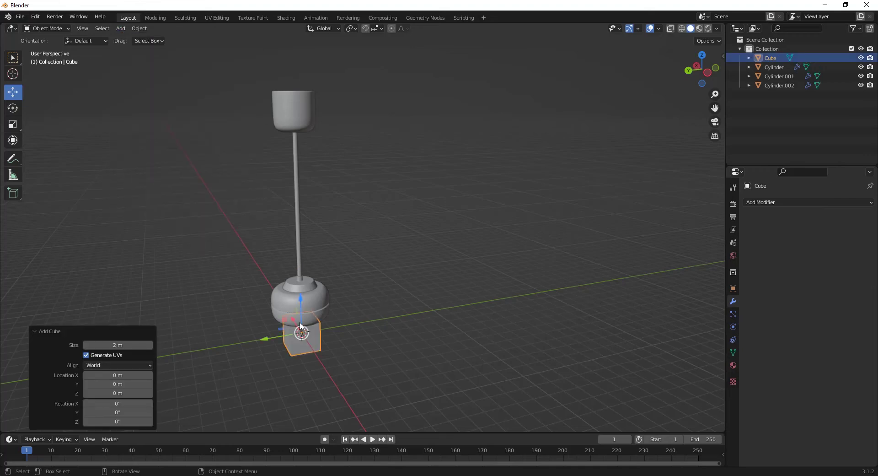
pyautogui.press('KP_7')
pyautogui.scroll(2, 372, 241)
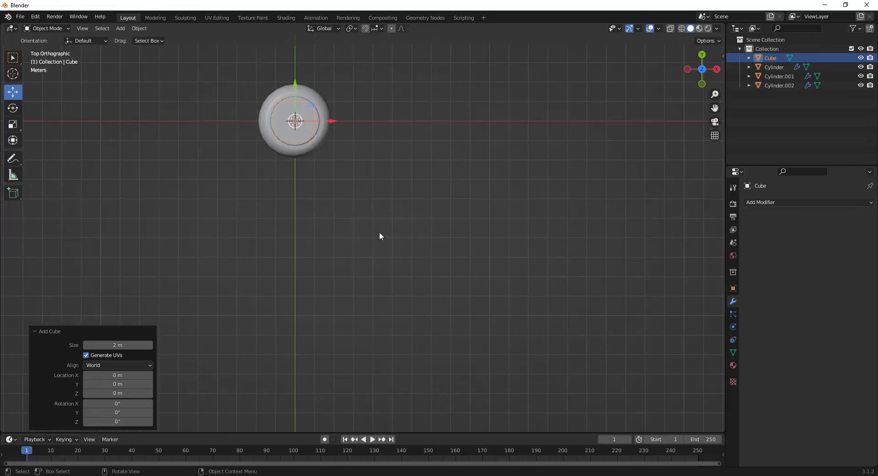
pyautogui.keyDown('shift'); pyautogui.moveTo(367, 182); pyautogui.dragTo(337, 388, button='middle'); pyautogui.keyUp('shift')
pyautogui.moveTo(313, 330); pyautogui.dragTo(412, 353)
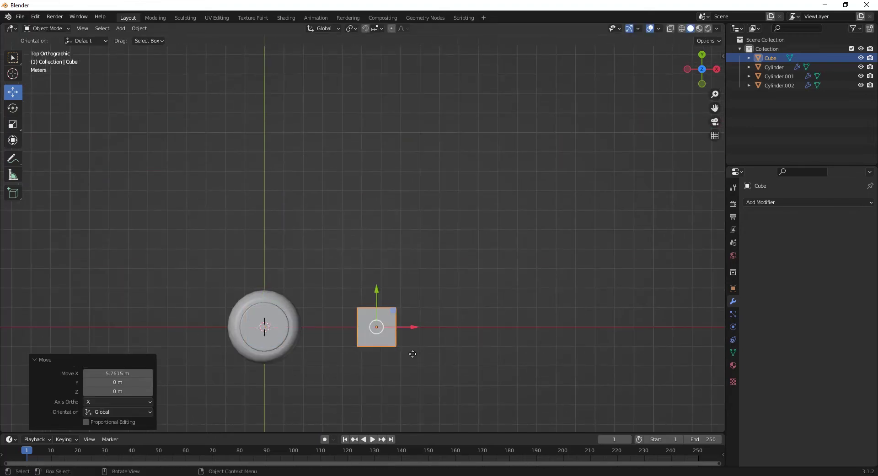
# Lengthen the cube along X in Edit Mode, moving its inner end about -1.74 m and its outer end about 2.26 m.
pyautogui.keyDown('shift'); pyautogui.moveTo(412, 352); pyautogui.dragTo(377, 271, button='middle'); pyautogui.keyUp('shift')
pyautogui.press('Tab')
pyautogui.scroll(1, 387, 319)
pyautogui.scroll(3, 388, 319)
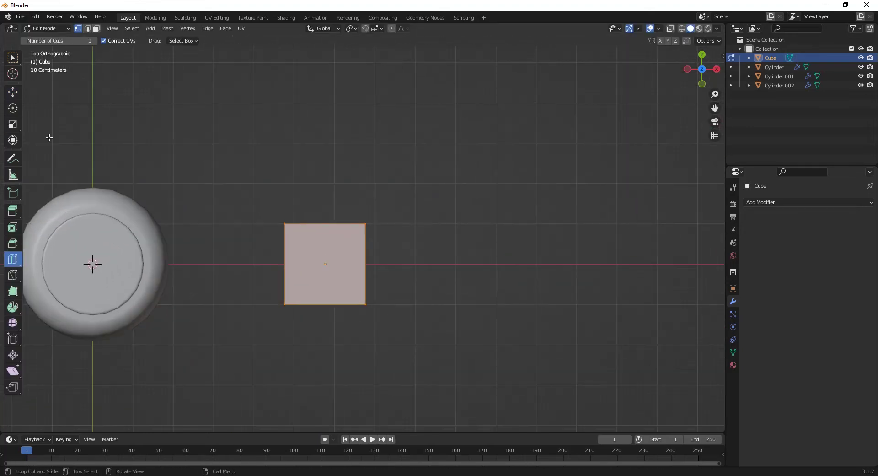
pyautogui.click(12, 93)
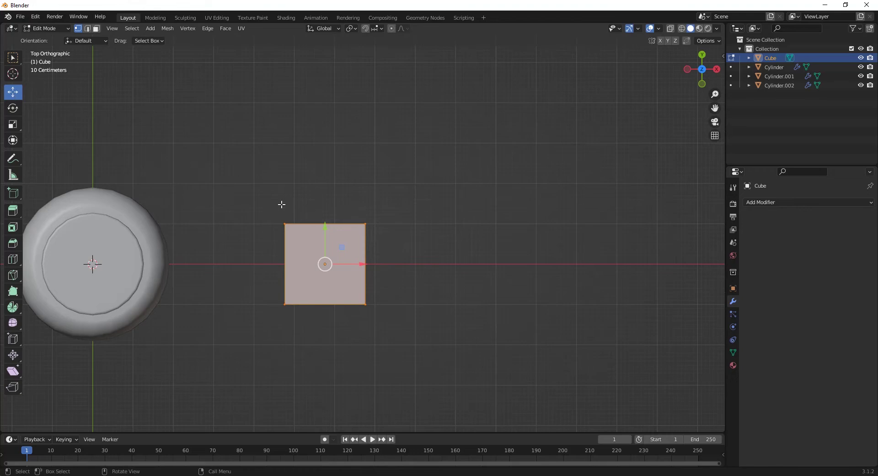
pyautogui.hotkey('alt', 'z')
pyautogui.moveTo(240, 175); pyautogui.dragTo(315, 364)
pyautogui.moveTo(315, 268); pyautogui.dragTo(238, 261)
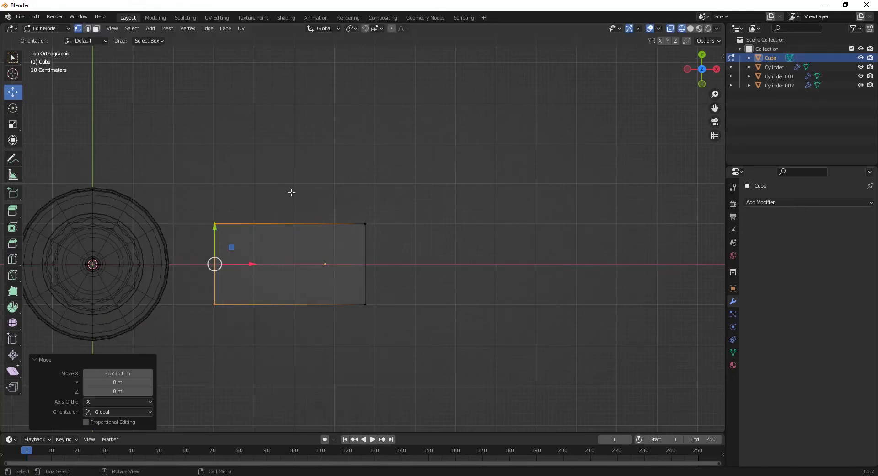
pyautogui.moveTo(290, 191); pyautogui.dragTo(420, 404)
pyautogui.moveTo(399, 274); pyautogui.dragTo(494, 282)
# Add two lengthwise loop cuts to the stretched block at factors of about -0.091 and 0.267.
pyautogui.click(13, 259)
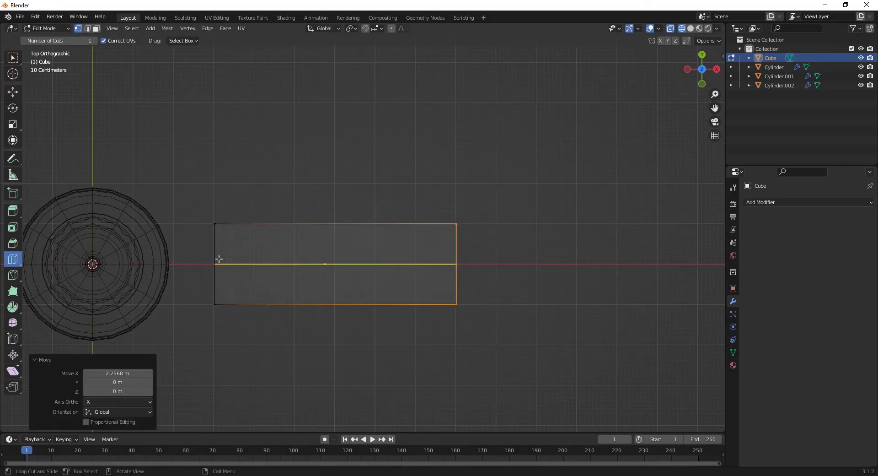
pyautogui.moveTo(216, 259); pyautogui.dragTo(222, 255)
pyautogui.scroll(5, 177, 317)
pyautogui.keyDown('shift'); pyautogui.moveTo(176, 317); pyautogui.dragTo(430, 233, button='middle'); pyautogui.keyUp('shift')
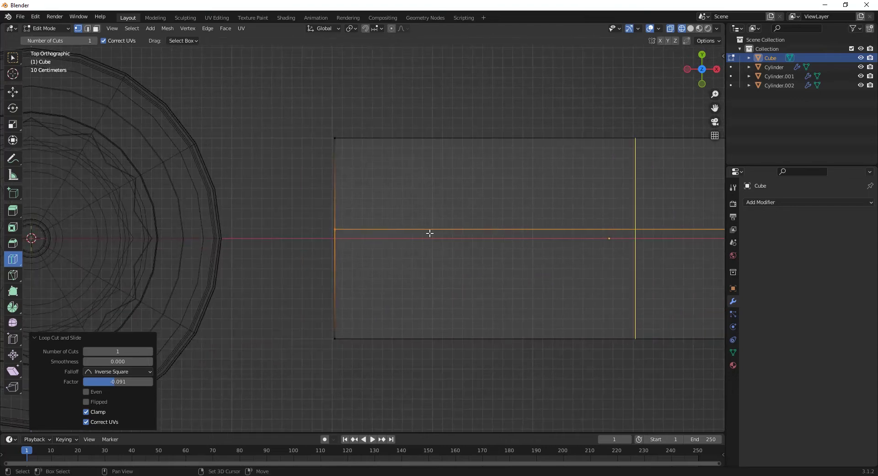
pyautogui.moveTo(347, 266); pyautogui.dragTo(361, 252)
pyautogui.scroll(-5, 123, 191)
# Select the lengthwise loop cut nearer the block's upper long edge and move it about 0.12 m along Y.
pyautogui.click(13, 93)
pyautogui.scroll(4, 284, 209)
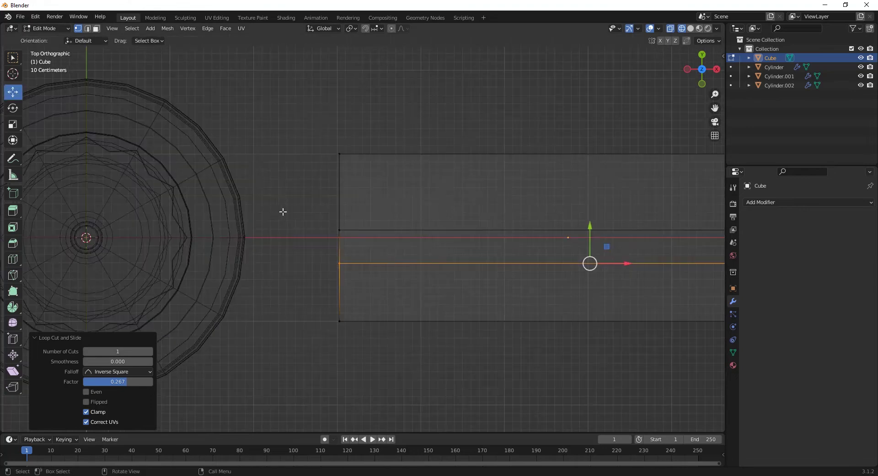
pyautogui.scroll(-4, 552, 238)
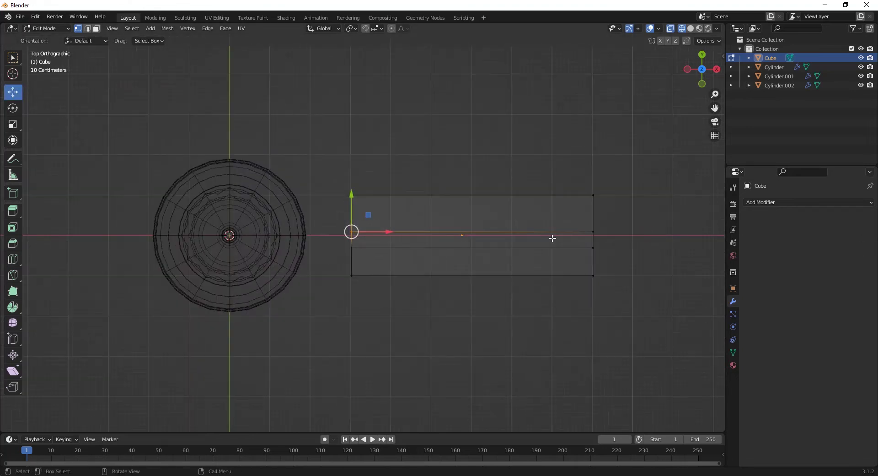
pyautogui.click(584, 232)
pyautogui.scroll(6, 386, 241)
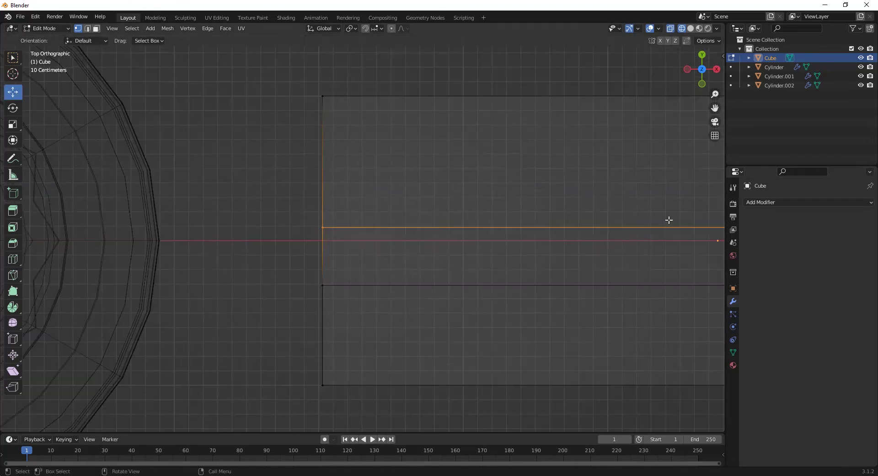
pyautogui.keyDown('shift'); pyautogui.moveTo(669, 221); pyautogui.dragTo(541, 227, button='middle'); pyautogui.keyUp('shift')
pyautogui.moveTo(630, 201); pyautogui.dragTo(637, 180)
pyautogui.scroll(-5, 596, 225)
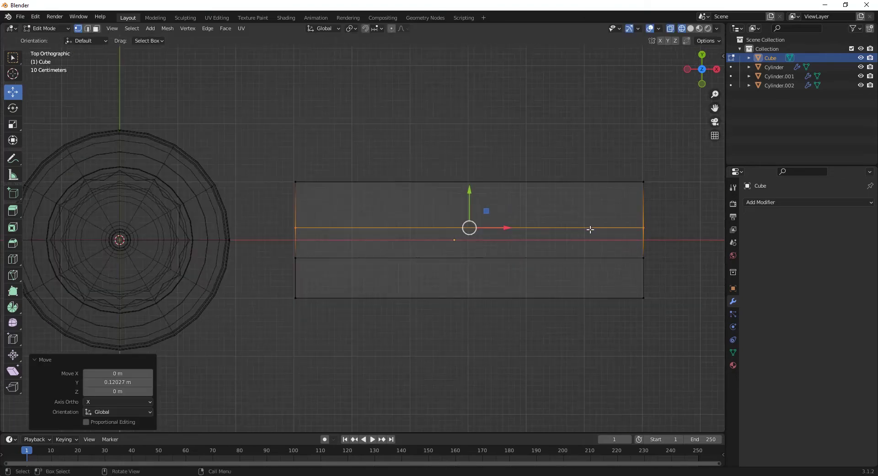
pyautogui.scroll(-3, 609, 328)
# In right view, raise all the block's bottom vertices along Z to flatten it into a thin blade slab.
pyautogui.moveTo(609, 327); pyautogui.dragTo(387, 385, button='middle')
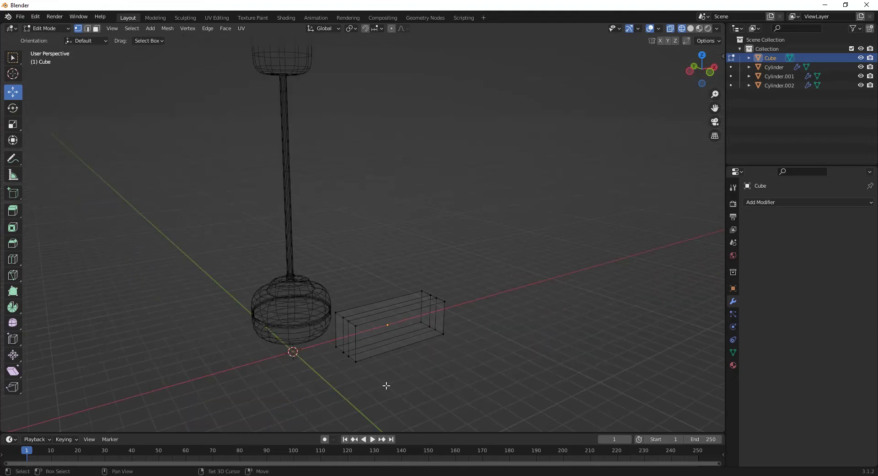
pyautogui.press('KP_3')
pyautogui.scroll(4, 356, 379)
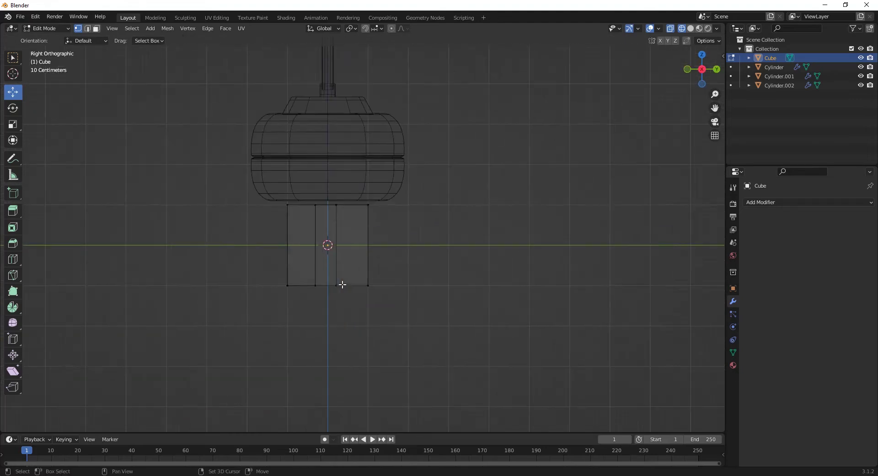
pyautogui.moveTo(186, 341); pyautogui.dragTo(436, 274)
pyautogui.moveTo(329, 269); pyautogui.dragTo(329, 187)
# Extrude the middle face of the slab's inner end about 0.79 m toward the motor to form the blade arm.
pyautogui.press('KP_1')
pyautogui.moveTo(343, 210)
pyautogui.mouseDown(button='middle')
pyautogui.moveTo(357, 282)
pyautogui.moveTo(328, 289)
pyautogui.moveTo(345, 248)
pyautogui.moveTo(365, 243)
pyautogui.moveTo(372, 194)
pyautogui.moveTo(405, 253)
pyautogui.mouseUp(button='middle')
pyautogui.scroll(5, 328, 288)
pyautogui.hotkey('shift', 'z')
pyautogui.press('3')
pyautogui.click(370, 190)
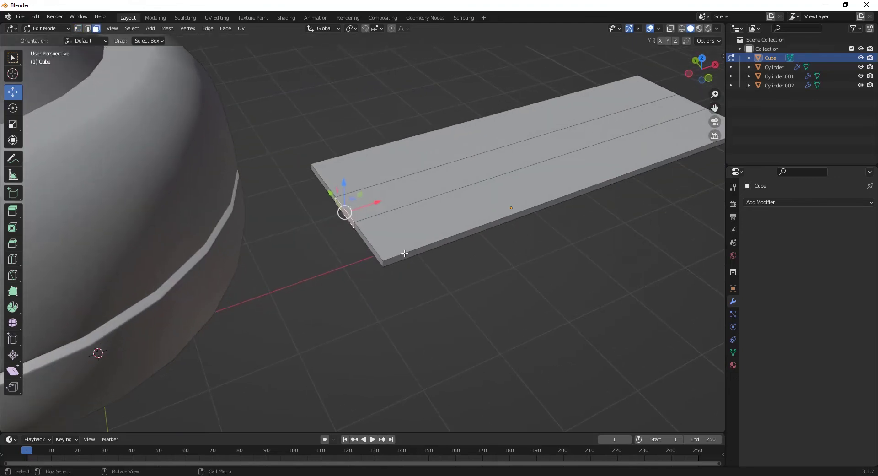
pyautogui.press('e')
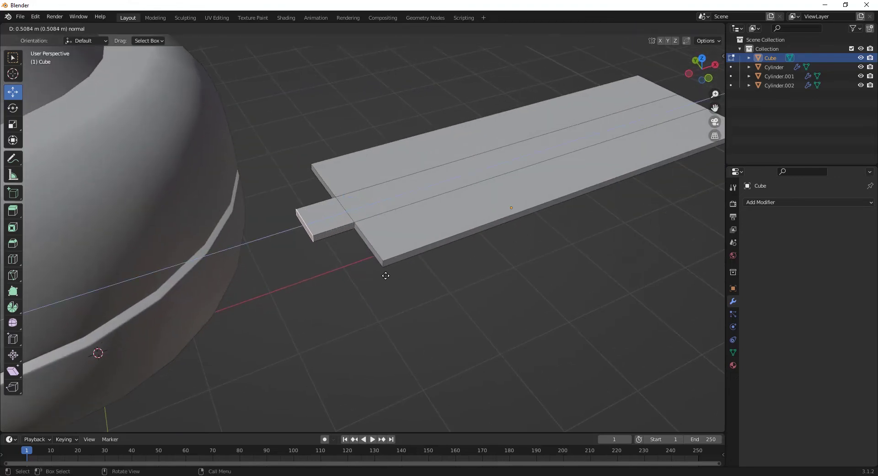
pyautogui.click(365, 289)
pyautogui.scroll(-5, 365, 289)
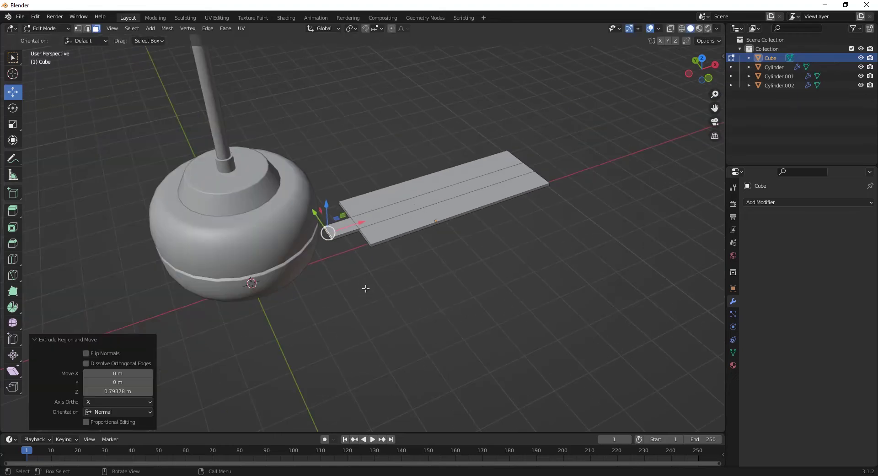
# Shift the arm's end face about -0.155 m along X and delete that face.
pyautogui.moveTo(365, 289); pyautogui.dragTo(308, 357, button='middle')
pyautogui.moveTo(342, 253); pyautogui.dragTo(327, 249)
pyautogui.moveTo(327, 250); pyautogui.dragTo(406, 243, button='middle')
pyautogui.scroll(5, 316, 236)
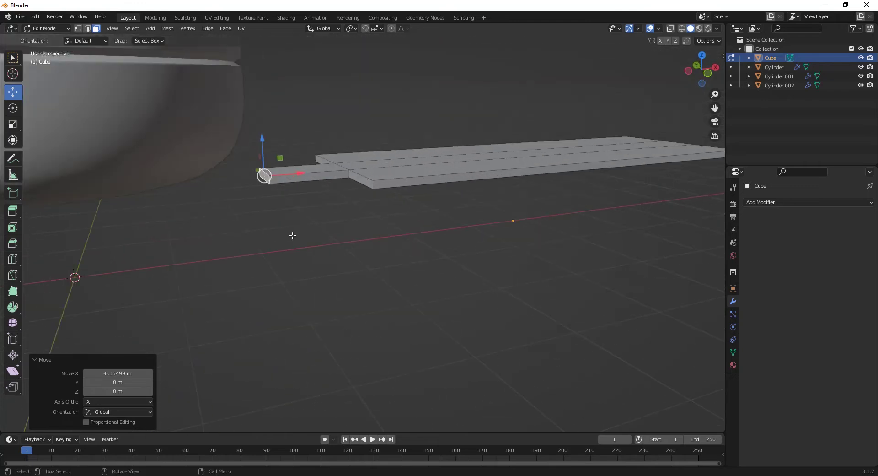
pyautogui.moveTo(292, 235)
pyautogui.mouseDown(button='middle')
pyautogui.moveTo(327, 242)
pyautogui.moveTo(305, 237)
pyautogui.mouseUp(button='middle')
pyautogui.press('x')
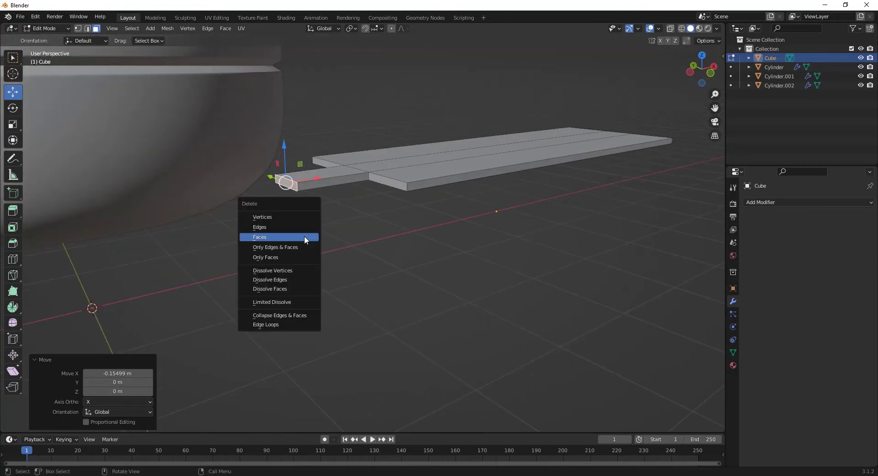
pyautogui.click(303, 235)
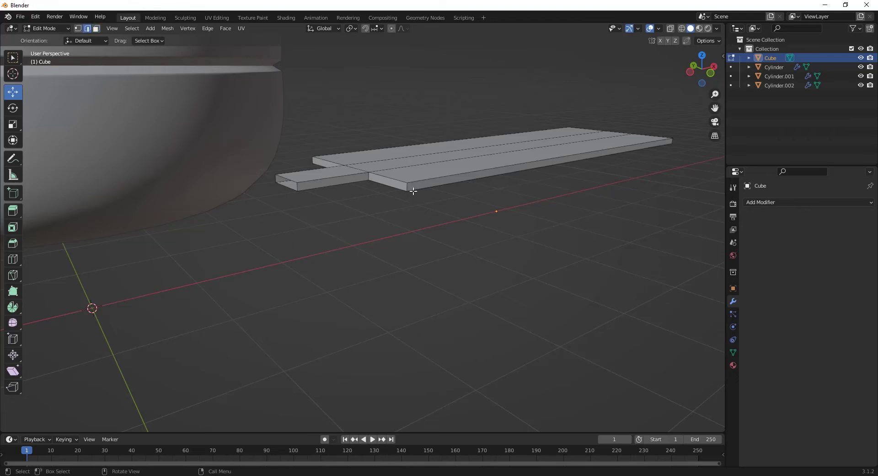
# Select the blade's four vertical corner edges and bevel them 0.867 m with 3 segments.
pyautogui.moveTo(503, 165); pyautogui.dragTo(398, 155, button='middle')
pyautogui.moveTo(572, 290); pyautogui.dragTo(193, 161, button='middle')
pyautogui.keyDown('shift'); pyautogui.click(185, 171); pyautogui.keyUp('shift')
pyautogui.moveTo(512, 201); pyautogui.dragTo(389, 216, button='middle')
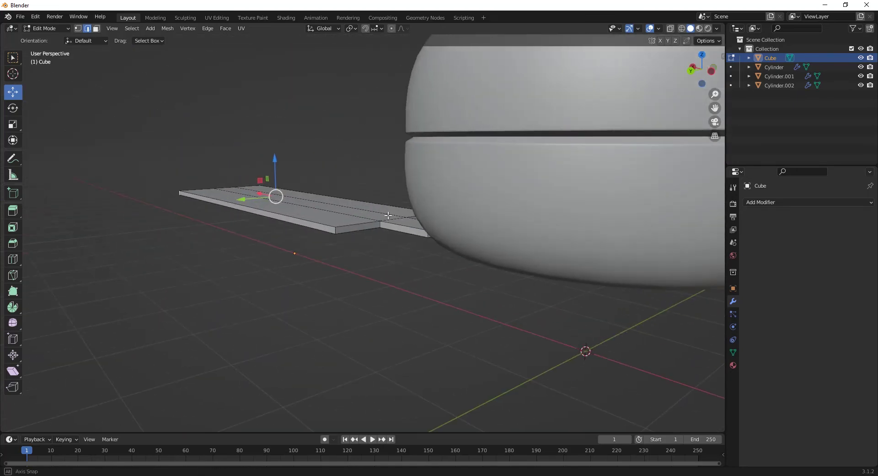
pyautogui.moveTo(334, 232); pyautogui.dragTo(451, 278, button='middle')
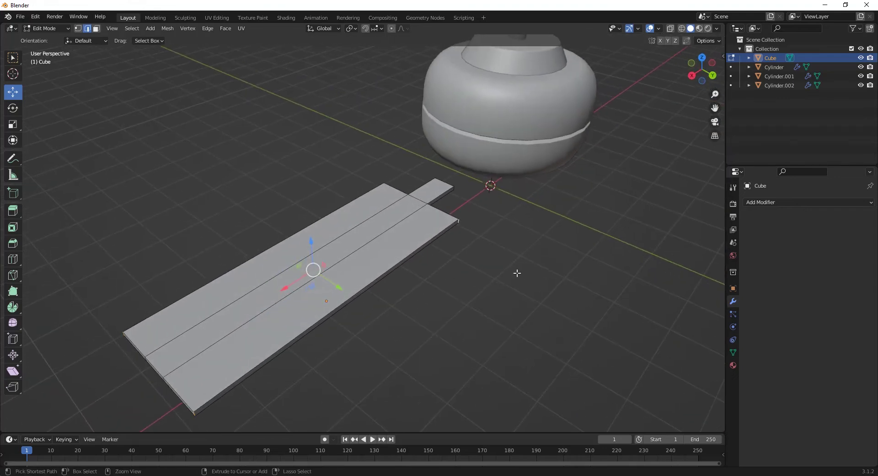
pyautogui.hotkey('ctrl', 'b')
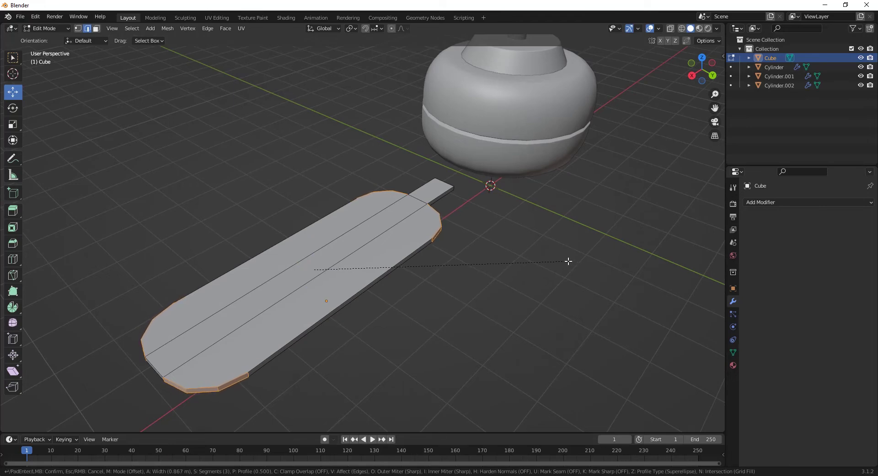
pyautogui.click(569, 260)
# In top view, select the vertices of the blade's outer end and widen them along Y so the blade tapers inward.
pyautogui.moveTo(569, 260); pyautogui.dragTo(341, 271, button='middle')
pyautogui.press('KP_7')
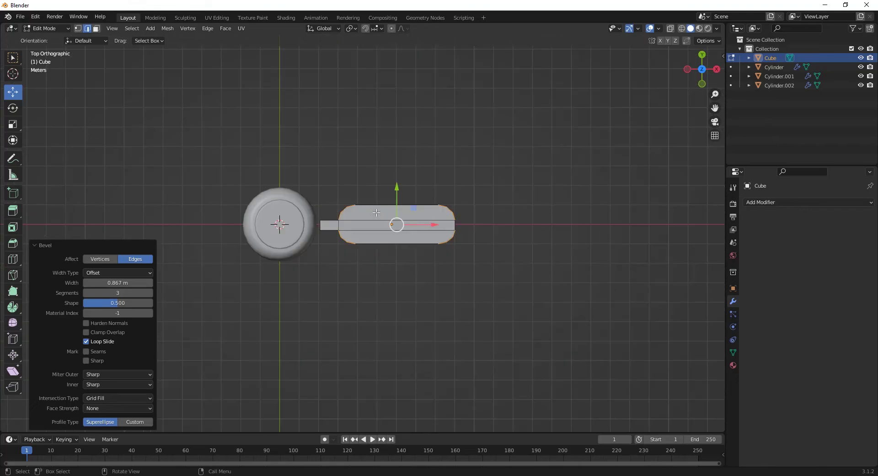
pyautogui.press('1')
pyautogui.scroll(5, 423, 293)
pyautogui.hotkey('shift', 'z')
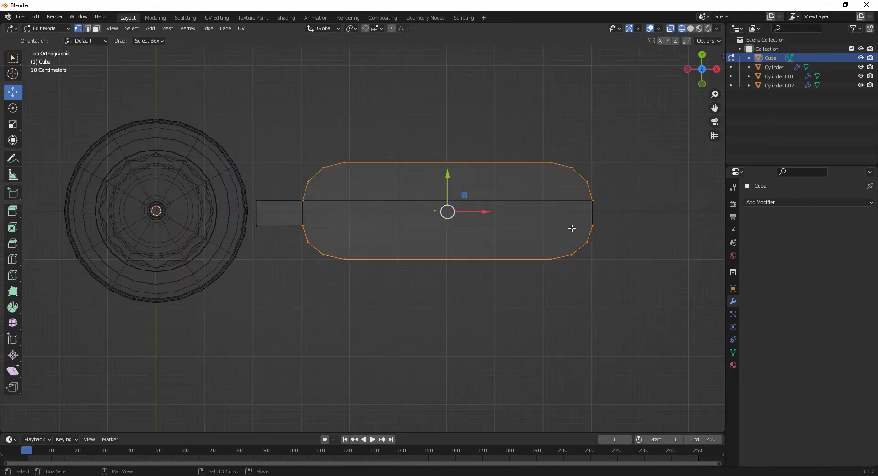
pyautogui.keyDown('shift'); pyautogui.moveTo(572, 227); pyautogui.dragTo(433, 236, button='middle'); pyautogui.keyUp('shift')
pyautogui.moveTo(518, 126); pyautogui.dragTo(278, 274)
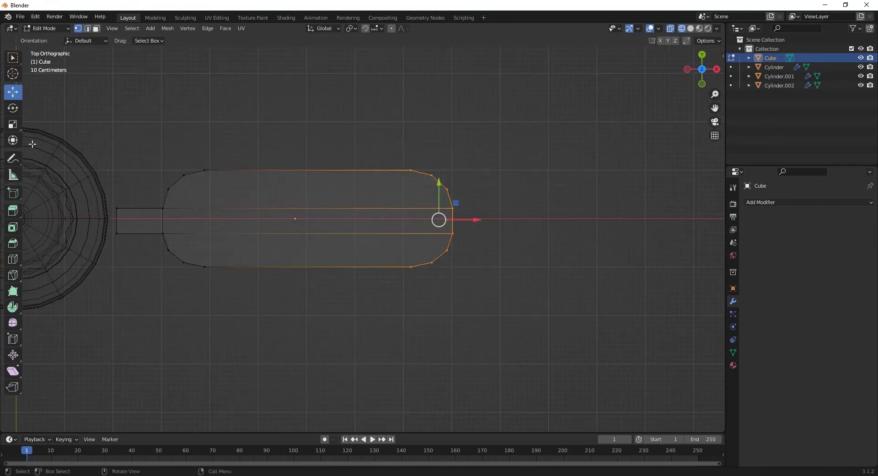
pyautogui.click(18, 124)
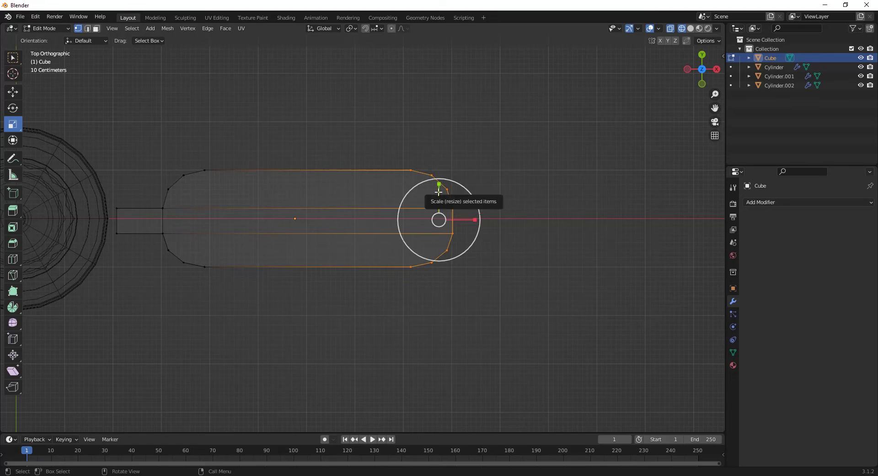
pyautogui.moveTo(438, 188); pyautogui.dragTo(439, 181)
pyautogui.scroll(-3, 439, 181)
pyautogui.click(269, 390)
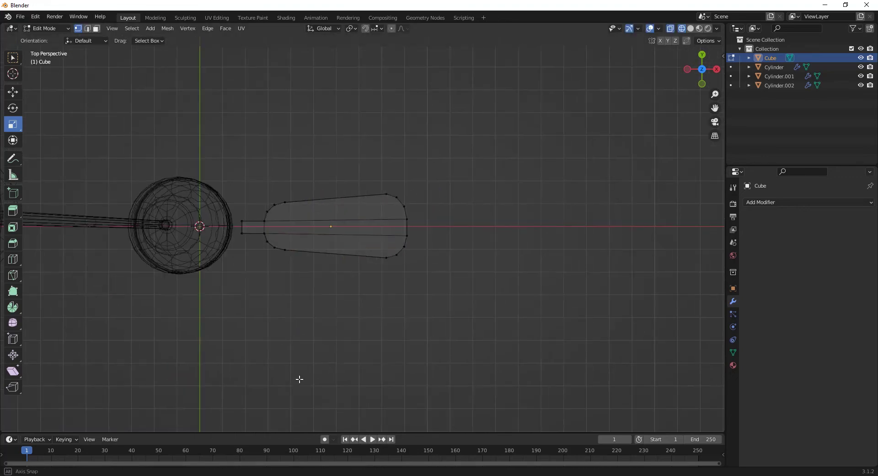
# Add two loop cuts around the blade's thin side wall at factors of about -0.653 and -0.444.
pyautogui.moveTo(298, 377); pyautogui.dragTo(345, 286, button='middle')
pyautogui.hotkey('shift', 'z')
pyautogui.scroll(2, 345, 287)
pyautogui.moveTo(366, 316); pyautogui.dragTo(350, 280, button='middle')
pyautogui.scroll(3, 413, 288)
pyautogui.click(13, 259)
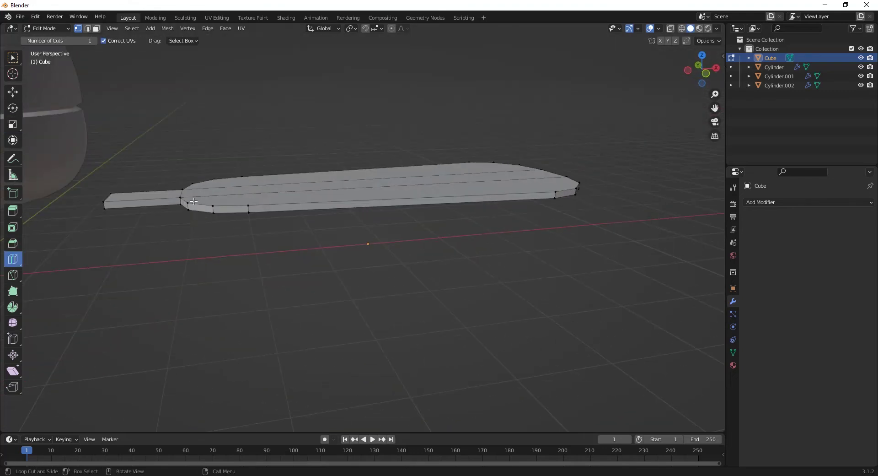
pyautogui.scroll(1, 192, 201)
pyautogui.click(192, 203)
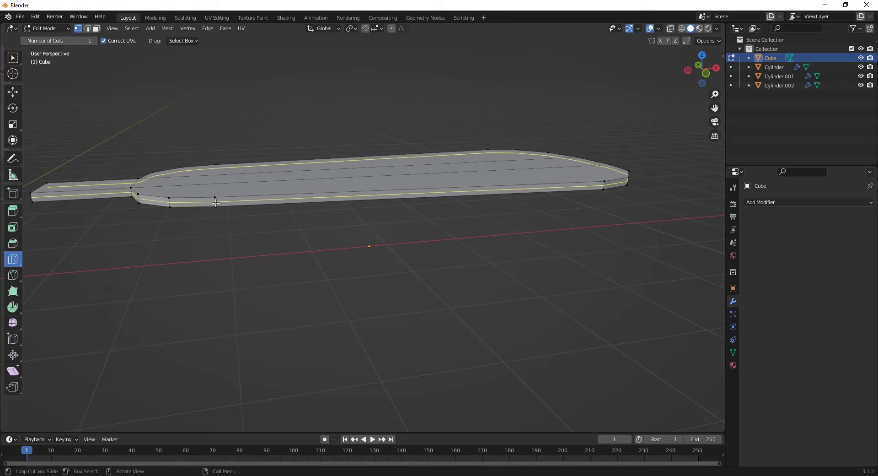
pyautogui.moveTo(216, 201); pyautogui.dragTo(217, 202)
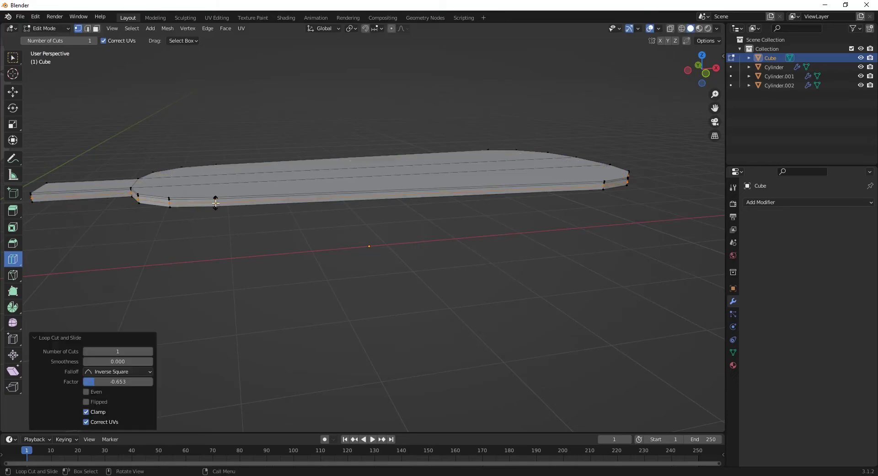
pyautogui.moveTo(214, 201); pyautogui.dragTo(215, 203)
# Add a loop cut across the blade arm, close to the blade, at a factor of about 0.957.
pyautogui.moveTo(178, 180); pyautogui.dragTo(201, 193, button='middle')
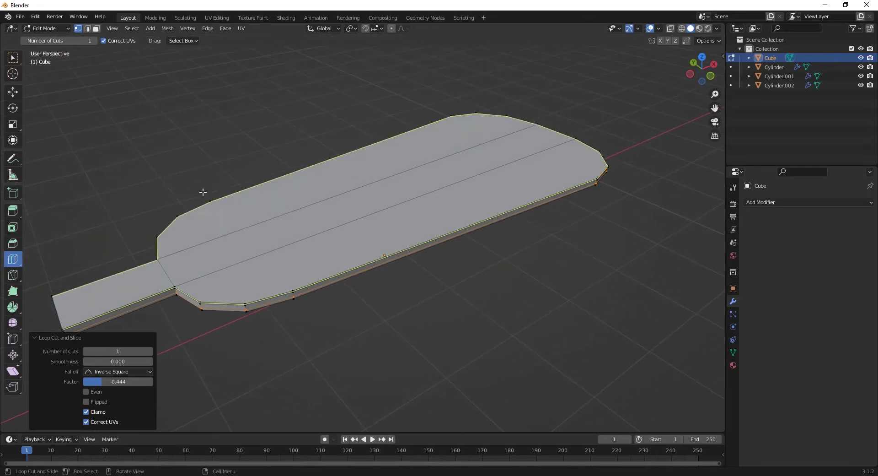
pyautogui.keyDown('shift'); pyautogui.moveTo(151, 240); pyautogui.dragTo(251, 188, button='middle'); pyautogui.keyUp('shift')
pyautogui.moveTo(253, 243); pyautogui.dragTo(300, 230)
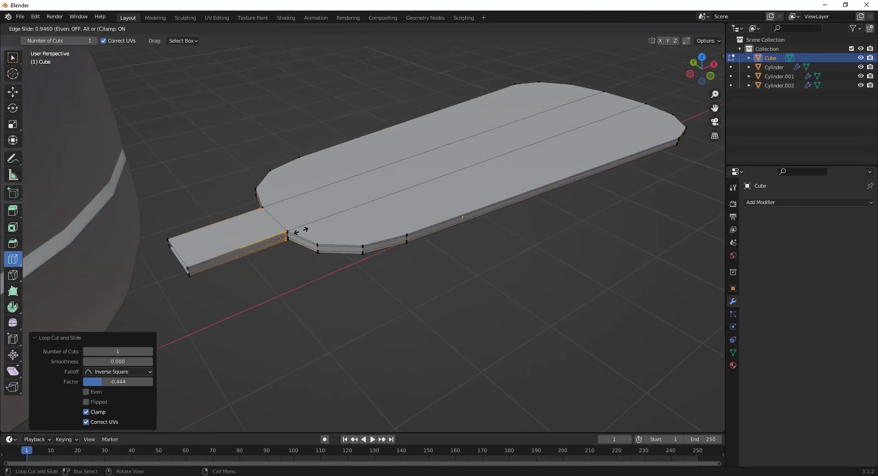
pyautogui.click(300, 230)
# Select the blade's three top faces and scale them down to about 0.994.
pyautogui.click(18, 92)
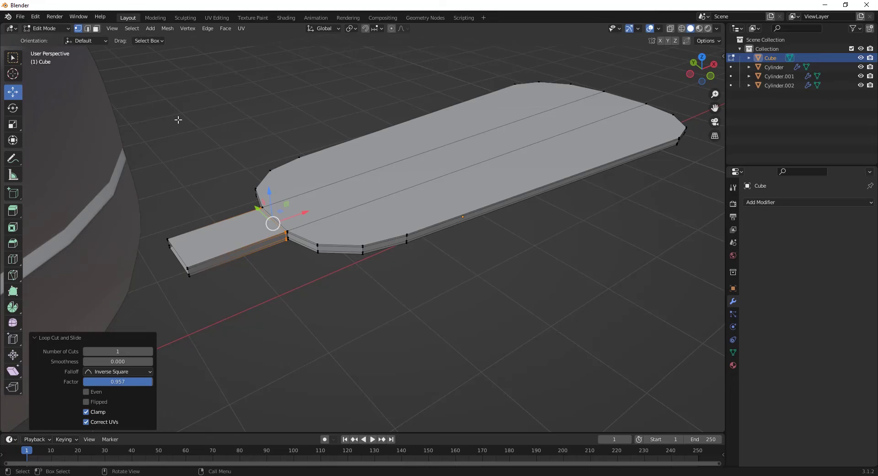
pyautogui.press('3')
pyautogui.click(339, 161)
pyautogui.keyDown('shift'); pyautogui.click(378, 190); pyautogui.keyUp('shift')
pyautogui.keyDown('shift'); pyautogui.click(422, 210); pyautogui.keyUp('shift')
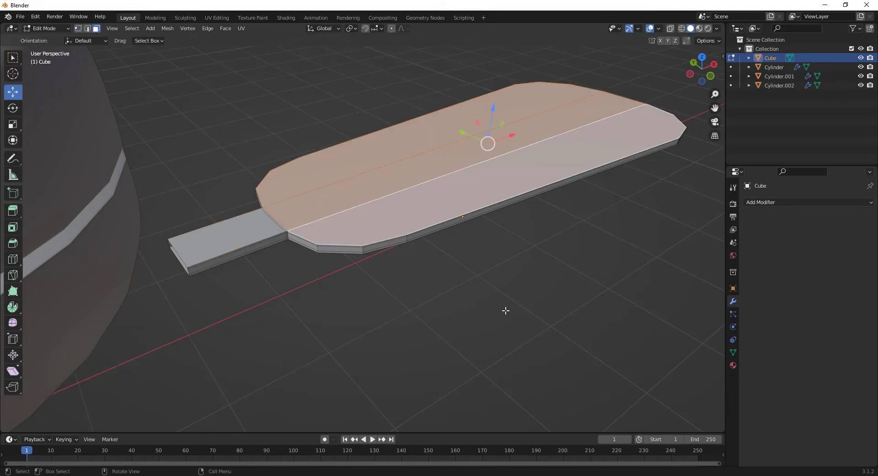
pyautogui.press('s')
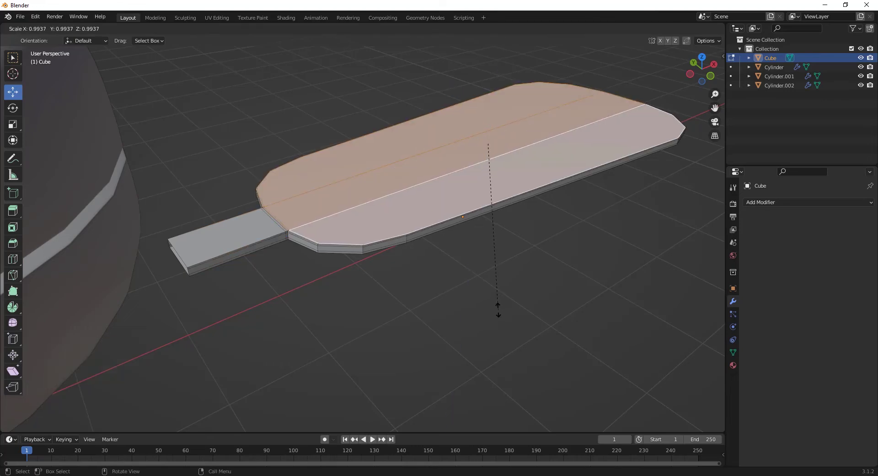
pyautogui.click(498, 310)
# Select the blade's three underside faces, extrude them in place and scale them to 0.988.
pyautogui.moveTo(487, 292); pyautogui.dragTo(449, 169, button='middle')
pyautogui.click(391, 76)
pyautogui.keyDown('shift'); pyautogui.click(398, 115); pyautogui.keyUp('shift')
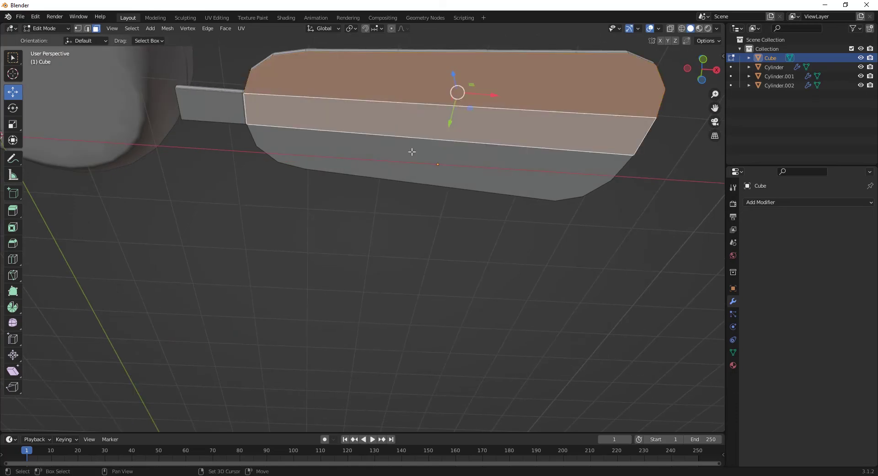
pyautogui.keyDown('shift'); pyautogui.click(412, 152); pyautogui.keyUp('shift')
pyautogui.press('s')
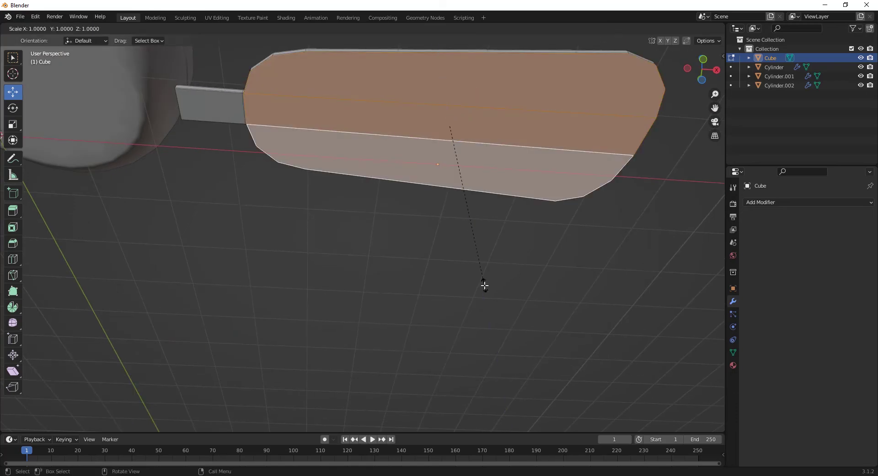
pyautogui.click(482, 283)
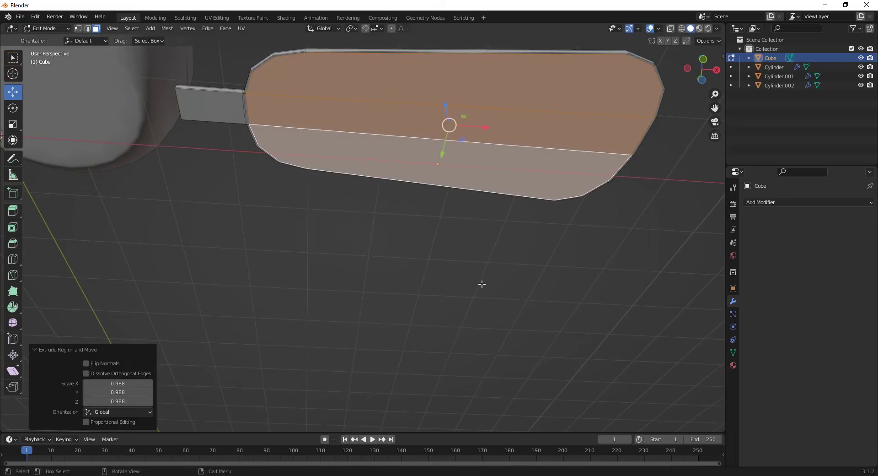
# Return to Object Mode and set the blade's origin to its geometry.
pyautogui.scroll(-4, 372, 249)
pyautogui.moveTo(373, 249); pyautogui.dragTo(330, 213, button='middle')
pyautogui.press('Tab')
pyautogui.scroll(-5, 290, 200)
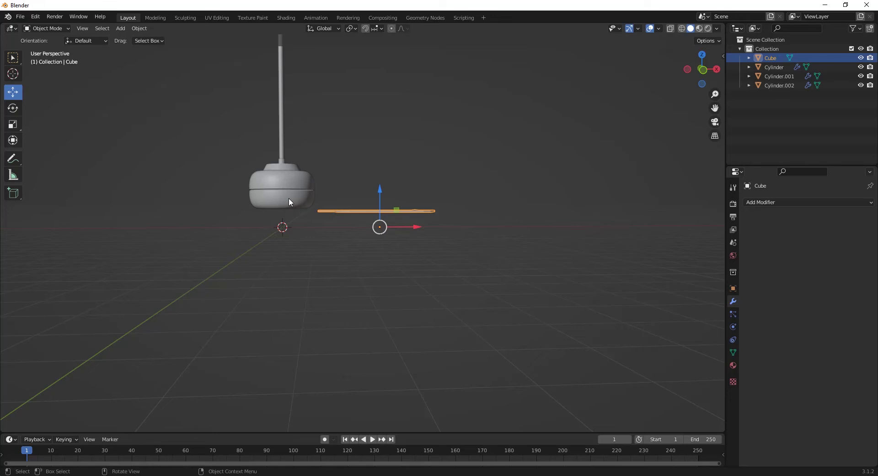
pyautogui.moveTo(347, 189); pyautogui.dragTo(405, 248, button='middle')
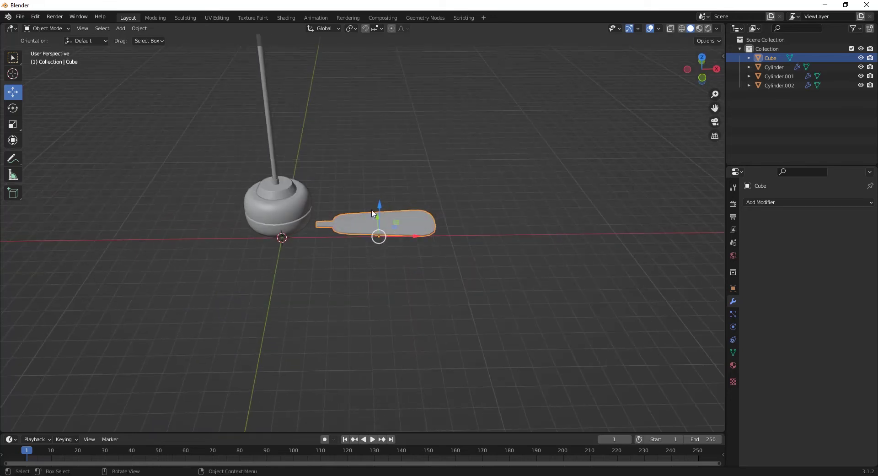
pyautogui.click(147, 29)
pyautogui.moveTo(157, 45)
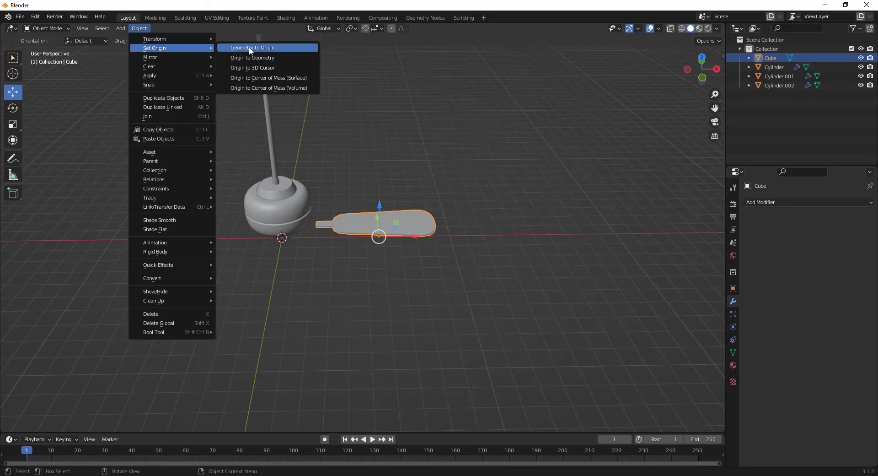
pyautogui.click(257, 60)
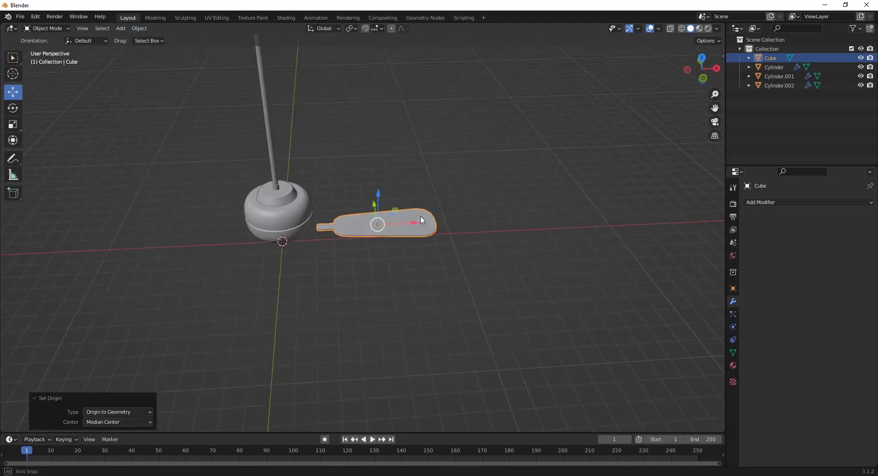
# Scale the blade and its arm up uniformly to about 1.195.
pyautogui.moveTo(431, 243); pyautogui.dragTo(434, 306, button='middle')
pyautogui.press('KP_7')
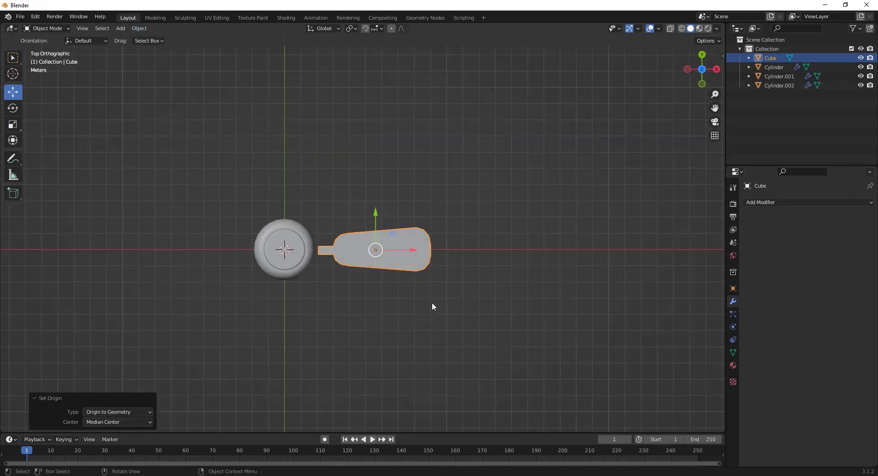
pyautogui.scroll(1, 432, 304)
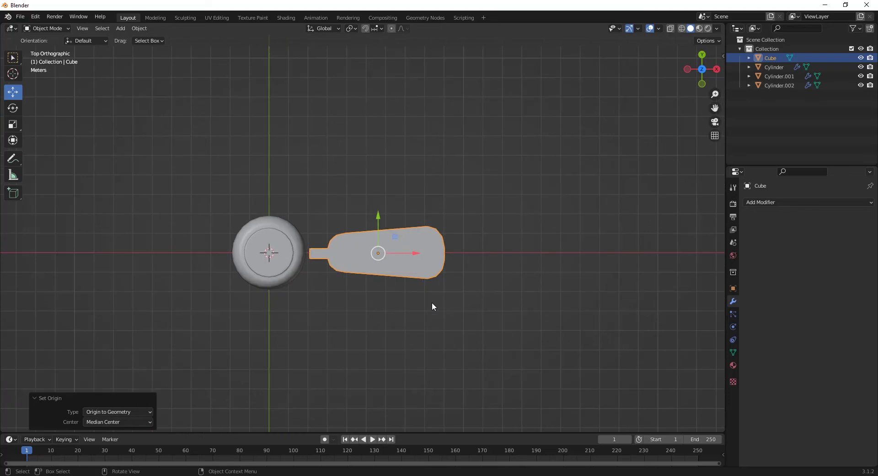
pyautogui.press('s')
pyautogui.click(448, 305)
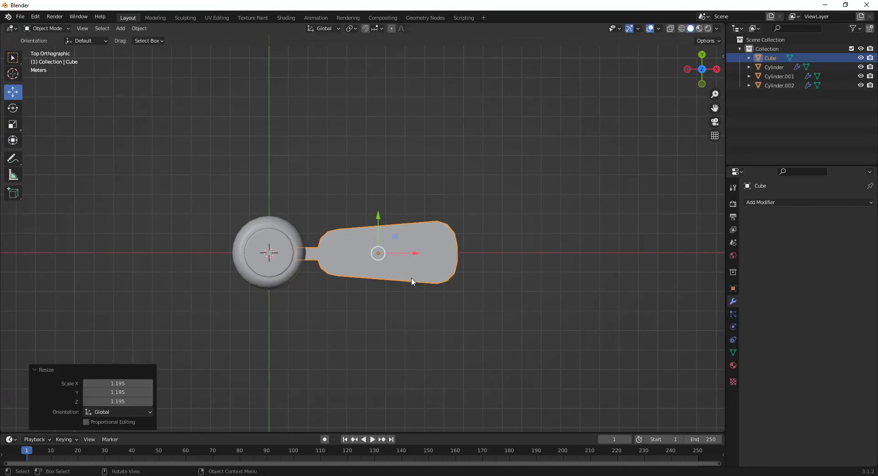
# In Edit Mode, lengthen the blade by moving its rounded outer end about 1.13 m outward along X, and return to Object Mode.
pyautogui.press('Tab')
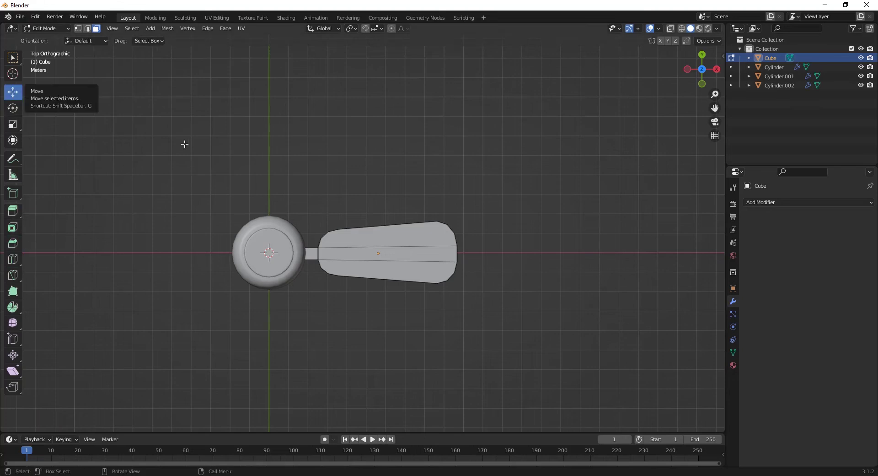
pyautogui.hotkey('alt', 'z')
pyautogui.moveTo(528, 182); pyautogui.dragTo(405, 354)
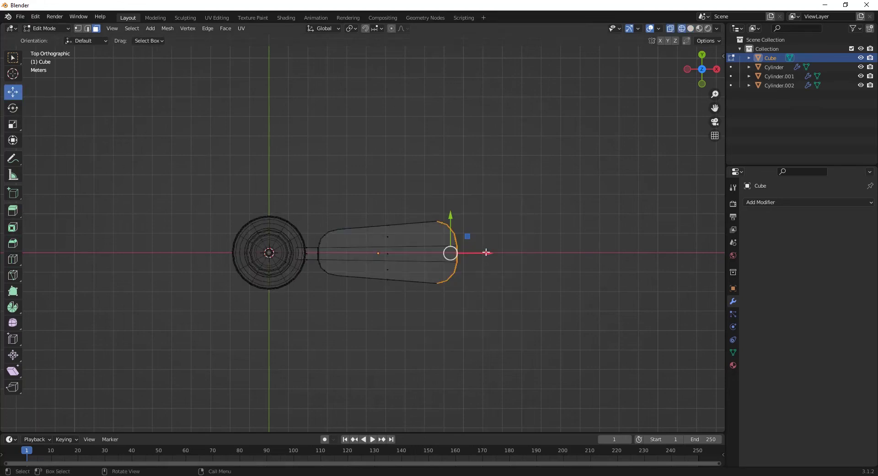
pyautogui.moveTo(486, 253); pyautogui.dragTo(502, 247)
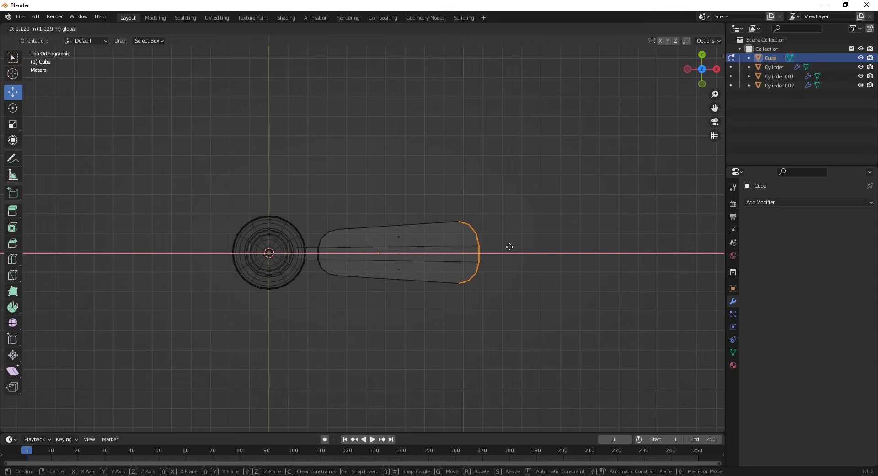
pyautogui.click(510, 247)
pyautogui.moveTo(420, 313); pyautogui.dragTo(428, 274, button='middle')
pyautogui.press('Tab')
# Raise the blade about 1.67 m along Z to the motor's upper half and shift it about -0.174 m along X.
pyautogui.press('KP_1')
pyautogui.hotkey('shift', 'z')
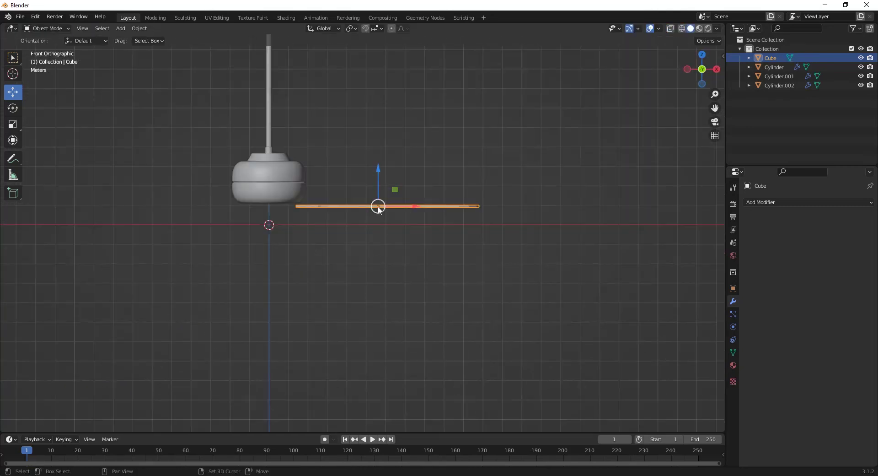
pyautogui.moveTo(378, 173); pyautogui.dragTo(378, 137)
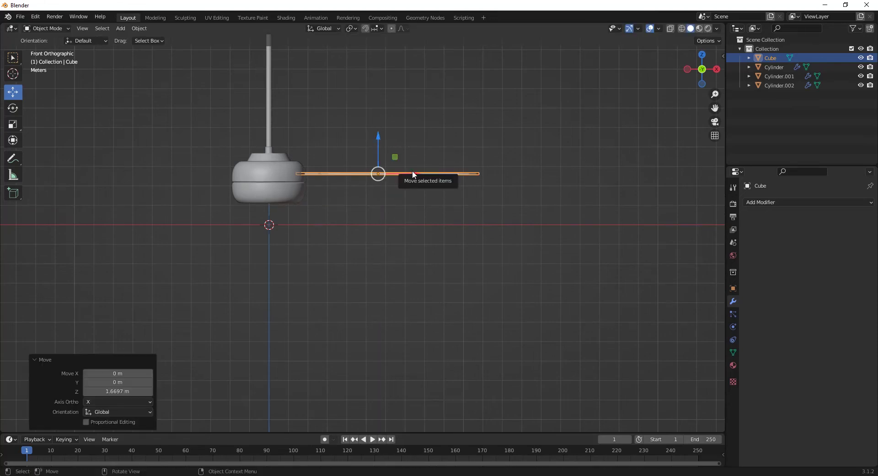
pyautogui.moveTo(413, 170); pyautogui.dragTo(421, 171)
# Examine from several angles how the blade arm meets the motor housing.
pyautogui.scroll(-3, 382, 155)
pyautogui.moveTo(383, 159); pyautogui.dragTo(329, 261, button='middle')
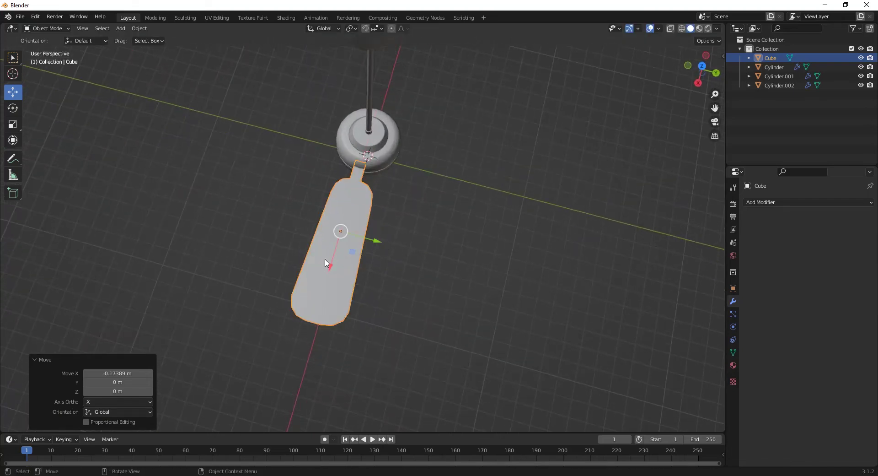
pyautogui.click(269, 284)
pyautogui.moveTo(269, 285); pyautogui.dragTo(328, 182, button='middle')
pyautogui.click(374, 206)
pyautogui.moveTo(374, 207); pyautogui.dragTo(358, 290, button='middle')
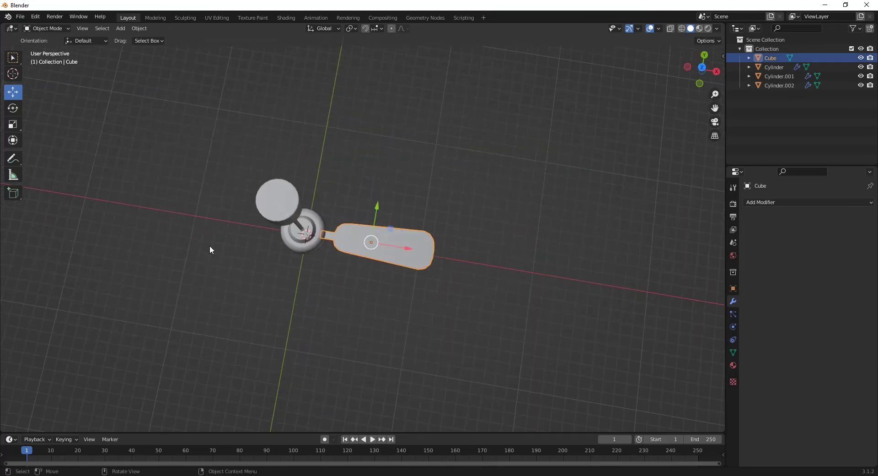
pyautogui.moveTo(490, 304); pyautogui.dragTo(501, 232, button='middle')
# Mirror the blade across the X axis with a Mirror modifier using Cylinder.002 as the mirror object, and apply the modifier.
pyautogui.press('KP_5')
pyautogui.press('KP_7')
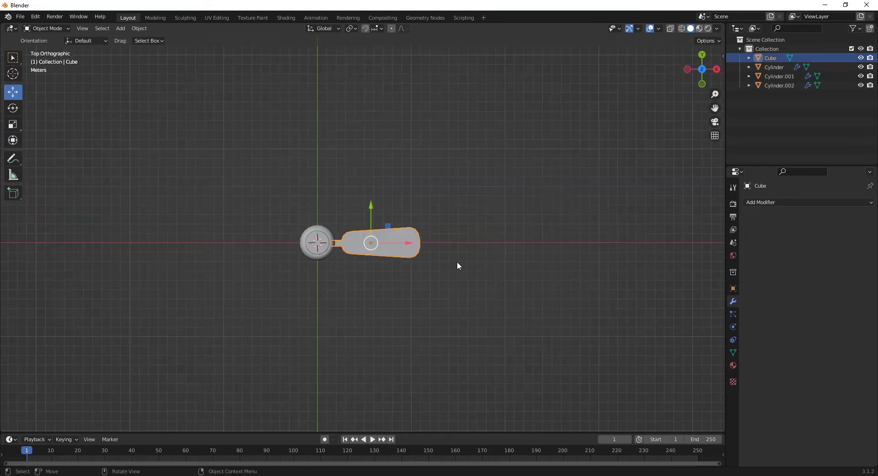
pyautogui.scroll(3, 457, 262)
pyautogui.keyDown('shift'); pyautogui.moveTo(311, 293); pyautogui.dragTo(338, 276, button='middle'); pyautogui.keyUp('shift')
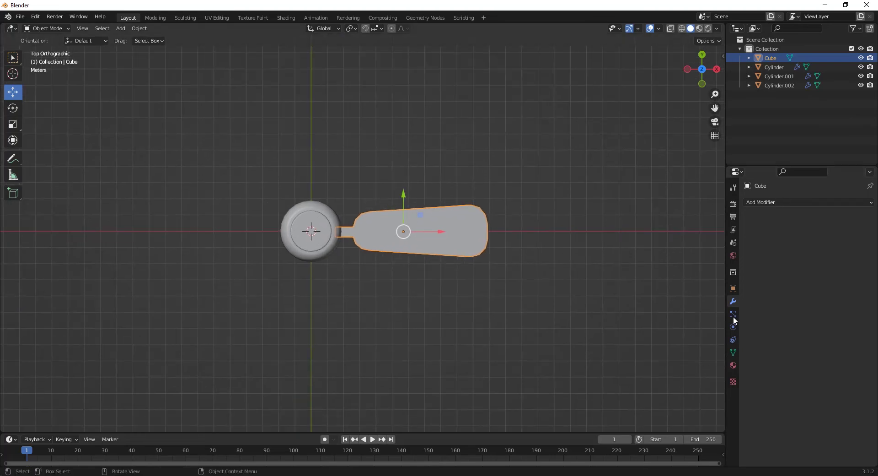
pyautogui.click(751, 205)
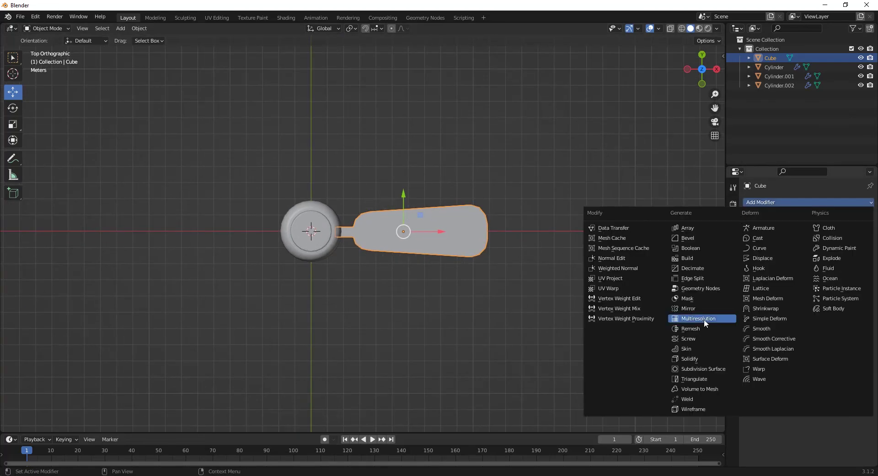
pyautogui.click(692, 306)
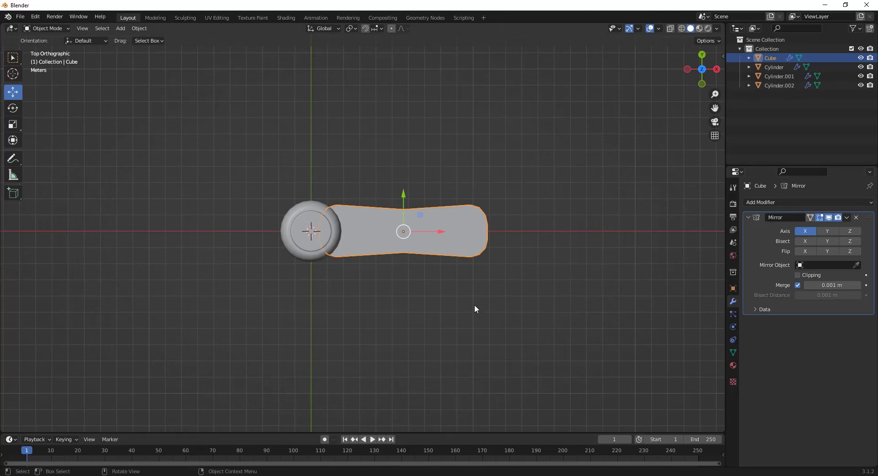
pyautogui.click(857, 266)
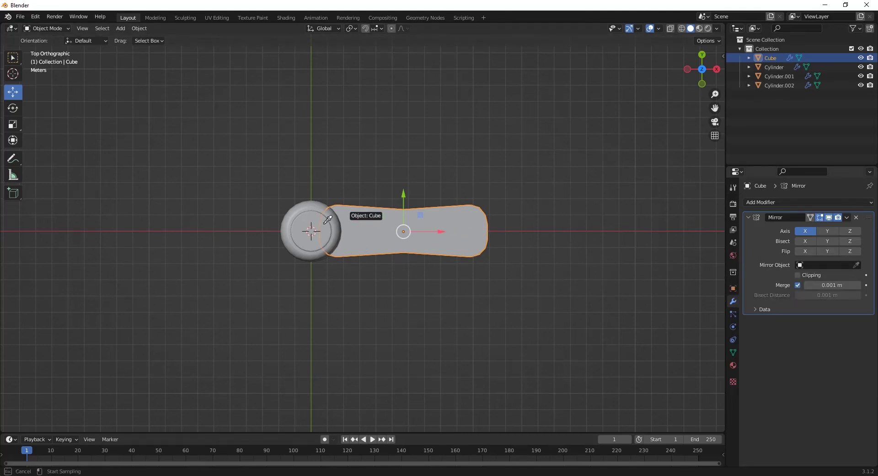
pyautogui.click(297, 224)
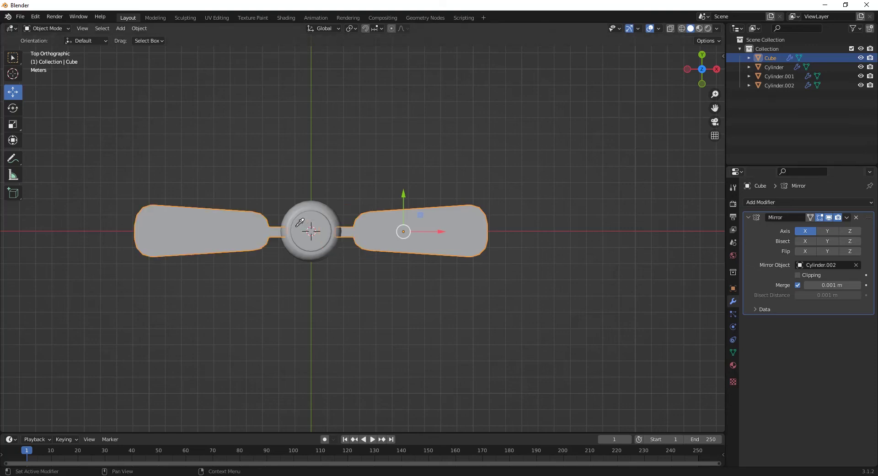
pyautogui.click(848, 218)
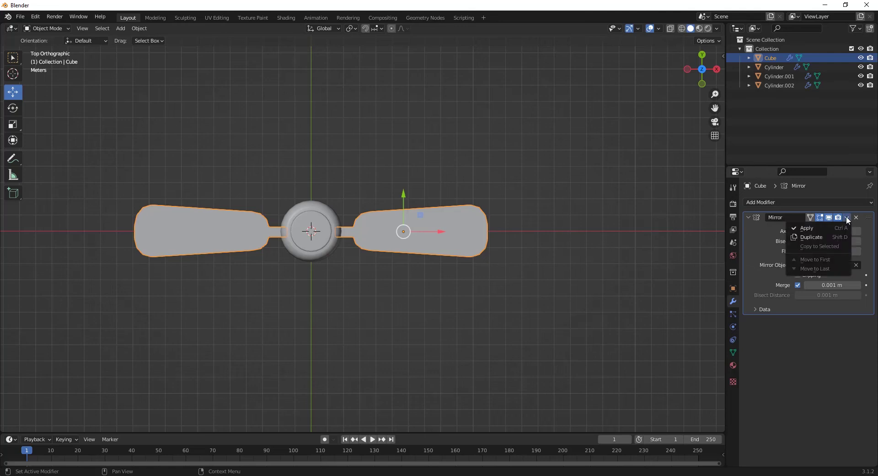
pyautogui.click(808, 228)
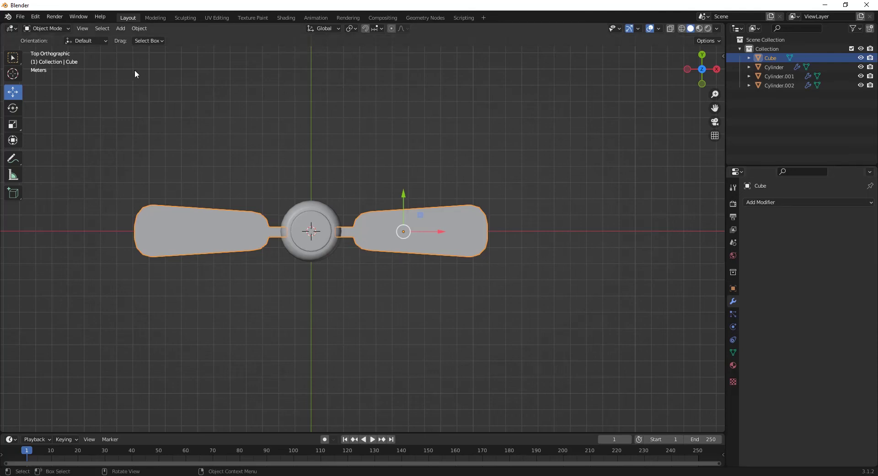
# Set the origin of the mirrored blade pair to its geometry.
pyautogui.click(139, 29)
pyautogui.moveTo(168, 46)
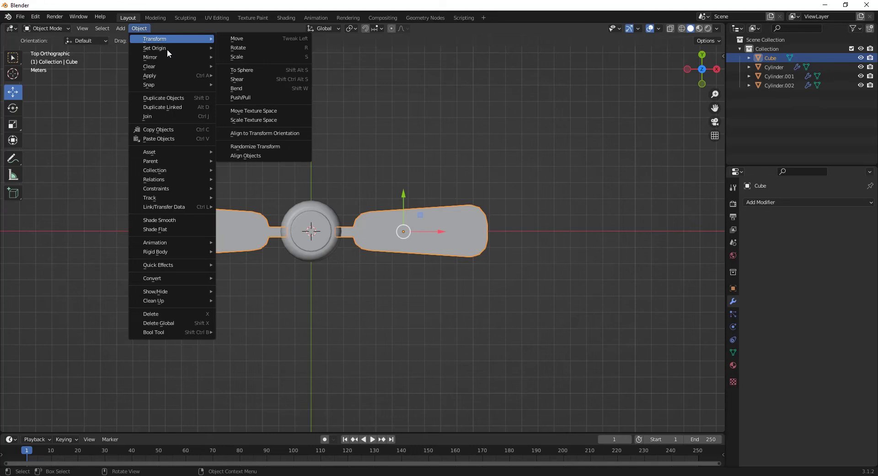
pyautogui.click(266, 58)
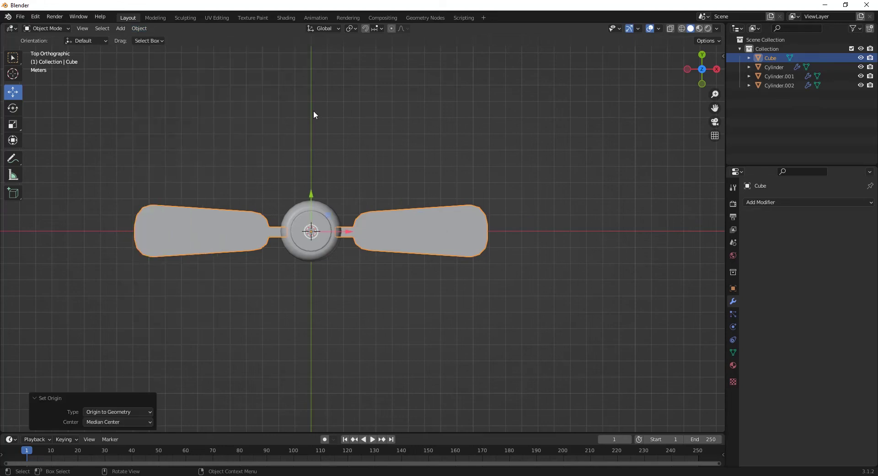
pyautogui.hotkey('ctrl', 'z')
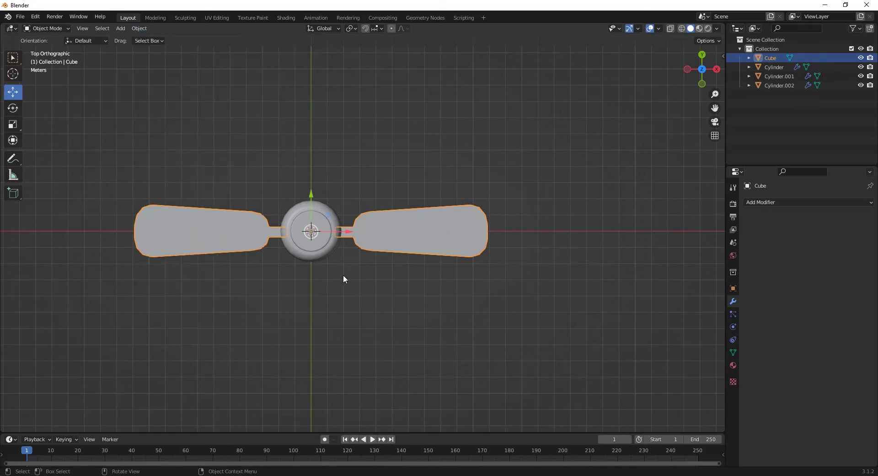
# Duplicate the blade pair in place and set the copy's Z rotation to -90°.
pyautogui.hotkey('shift', 'd')
pyautogui.rightClick(344, 279)
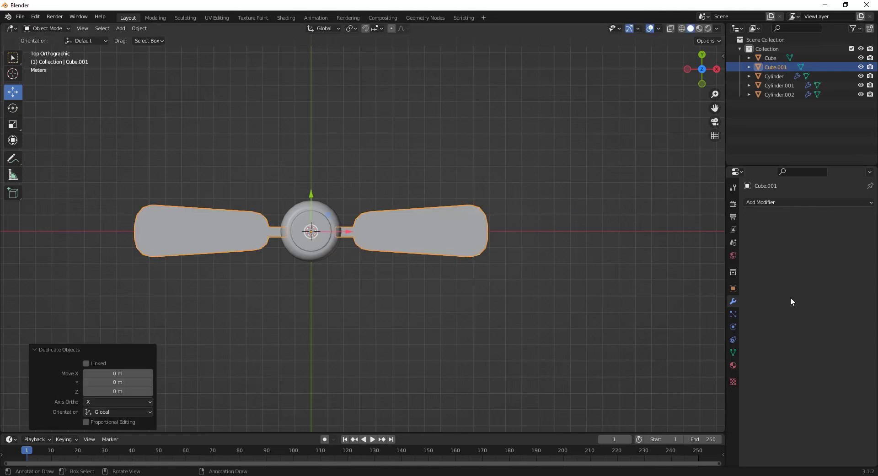
pyautogui.click(733, 289)
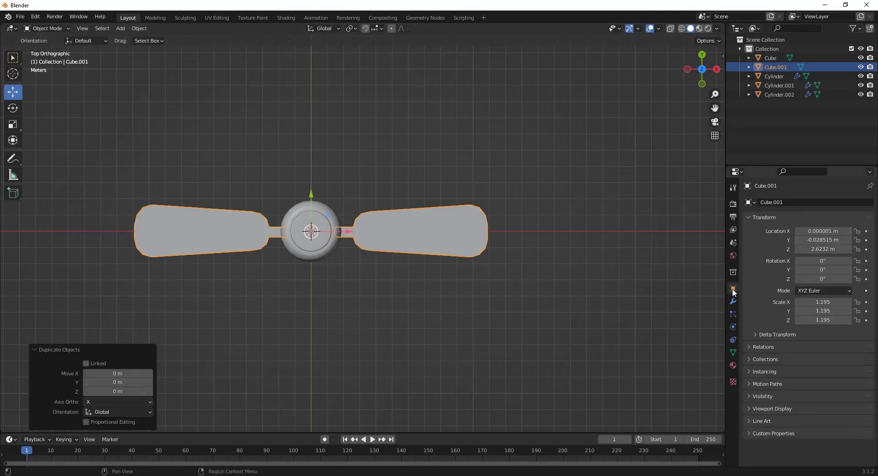
pyautogui.press('r')
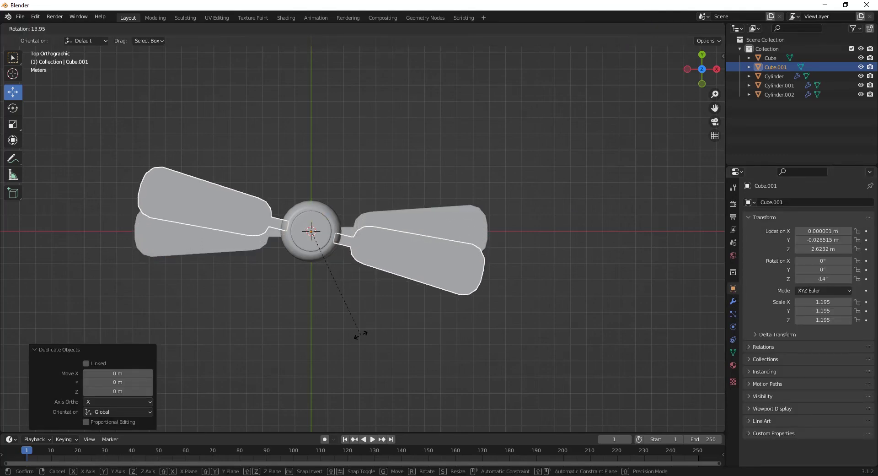
pyautogui.click(357, 337)
pyautogui.click(823, 279)
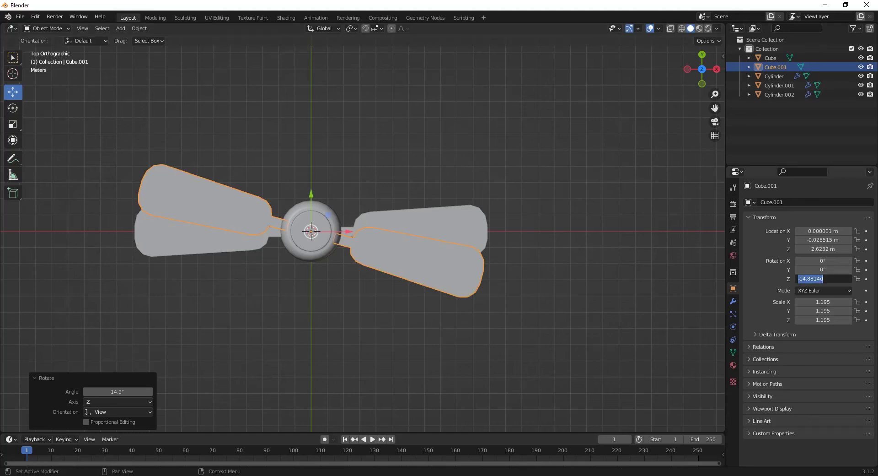
pyautogui.press('BackSpace')
pyautogui.write('-90')
pyautogui.press('Return')
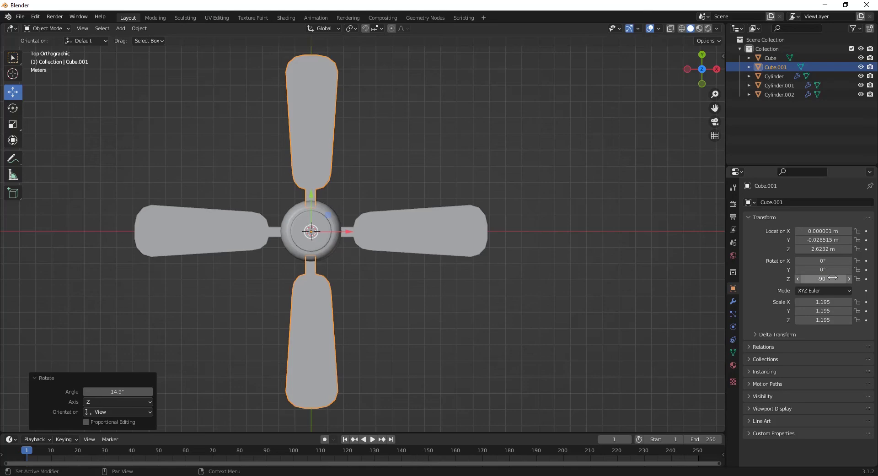
# In Edit Mode, shorten the fan's rod by moving its upper part and the ceiling canopy down about 1.008 m, and return to Object Mode.
pyautogui.moveTo(412, 353); pyautogui.dragTo(377, 218, button='middle')
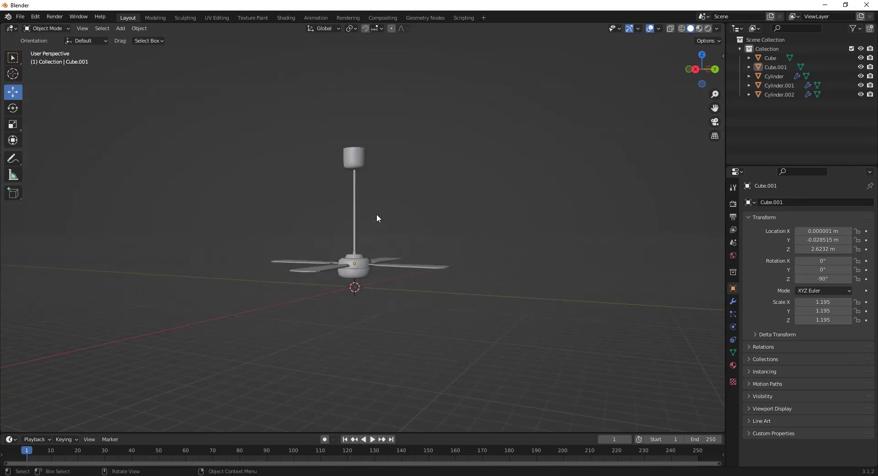
pyautogui.click(360, 171)
pyautogui.press('Tab')
pyautogui.scroll(4, 360, 169)
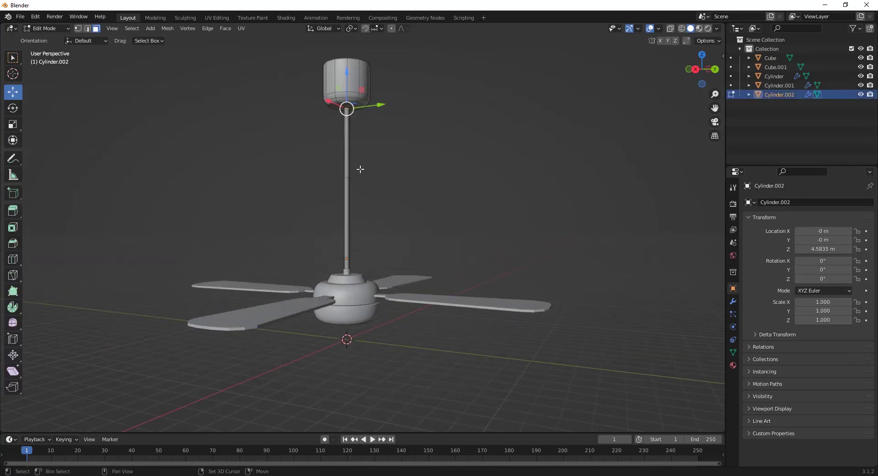
pyautogui.hotkey('shift', 'z')
pyautogui.scroll(-2, 383, 164)
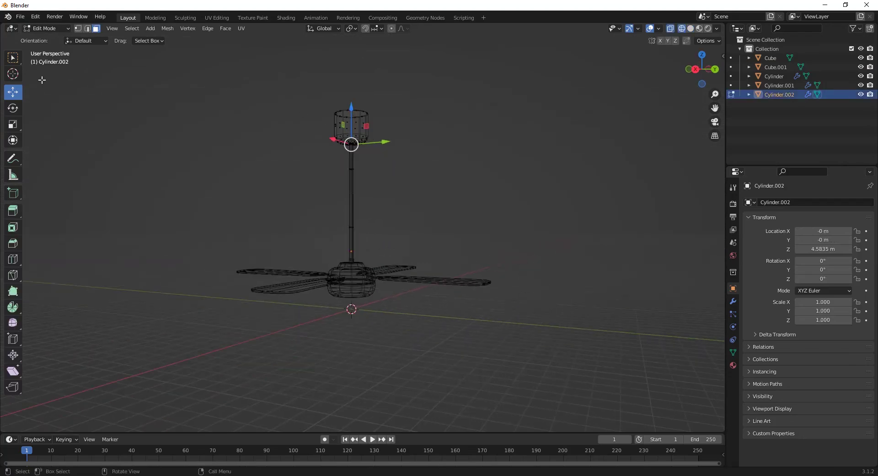
pyautogui.moveTo(252, 95); pyautogui.dragTo(452, 194)
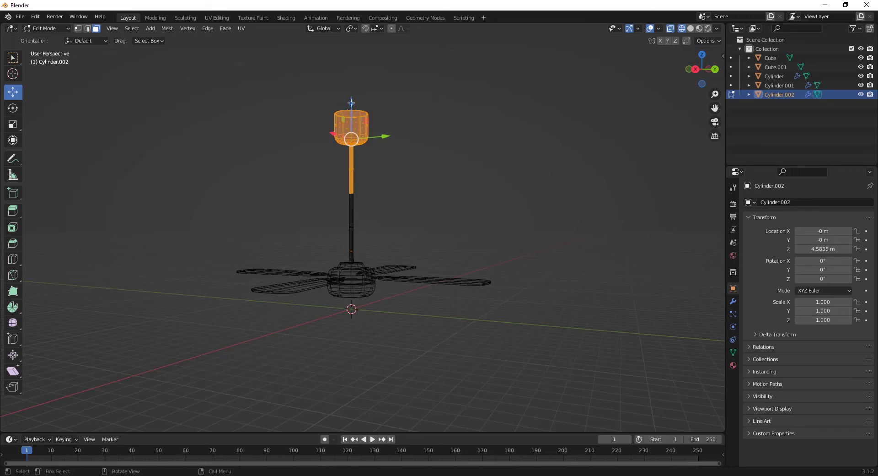
pyautogui.moveTo(351, 102); pyautogui.dragTo(351, 115)
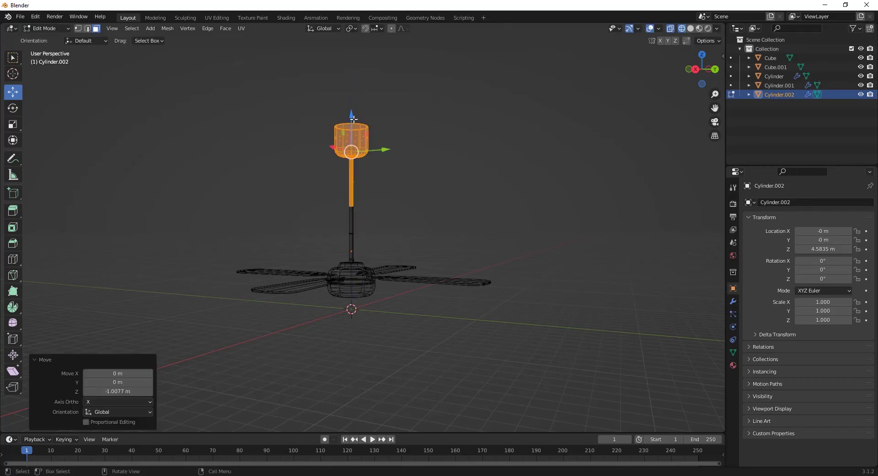
pyautogui.click(469, 211)
pyautogui.moveTo(440, 212); pyautogui.dragTo(489, 218, button='middle')
pyautogui.press('Tab')
# Select all the fan parts, raise them together about 10.2 m along Z, and clear the selection.
pyautogui.click(504, 272)
pyautogui.moveTo(504, 273); pyautogui.dragTo(450, 277, button='middle')
pyautogui.hotkey('shift', 'z')
pyautogui.moveTo(342, 296)
pyautogui.mouseDown(button='middle')
pyautogui.moveTo(490, 348)
pyautogui.moveTo(358, 308)
pyautogui.moveTo(327, 232)
pyautogui.moveTo(399, 234)
pyautogui.moveTo(381, 298)
pyautogui.mouseUp(button='middle')
pyautogui.moveTo(223, 136); pyautogui.dragTo(490, 355)
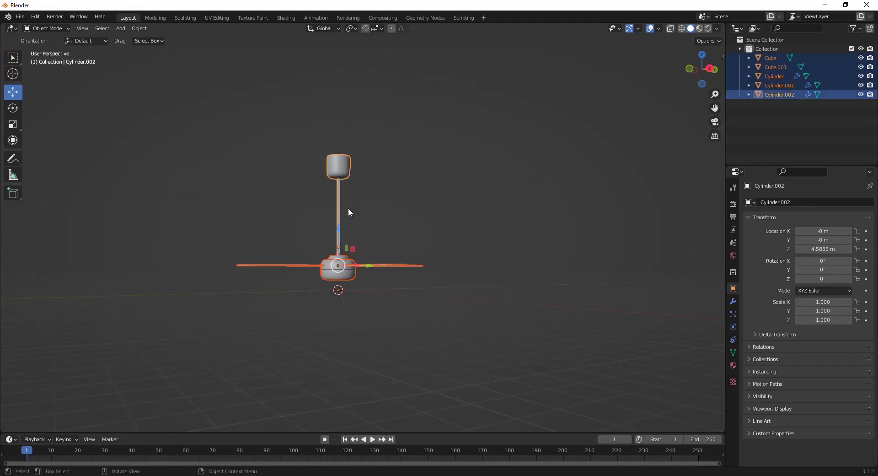
pyautogui.press('g')
pyautogui.press('z')
pyautogui.click(330, 141)
pyautogui.click(366, 176)
pyautogui.click(402, 202)
# Examine the assembled fan from below and from the side, including the blade joints at the motor.
pyautogui.scroll(3, 402, 199)
pyautogui.moveTo(366, 195); pyautogui.dragTo(405, 212, button='middle')
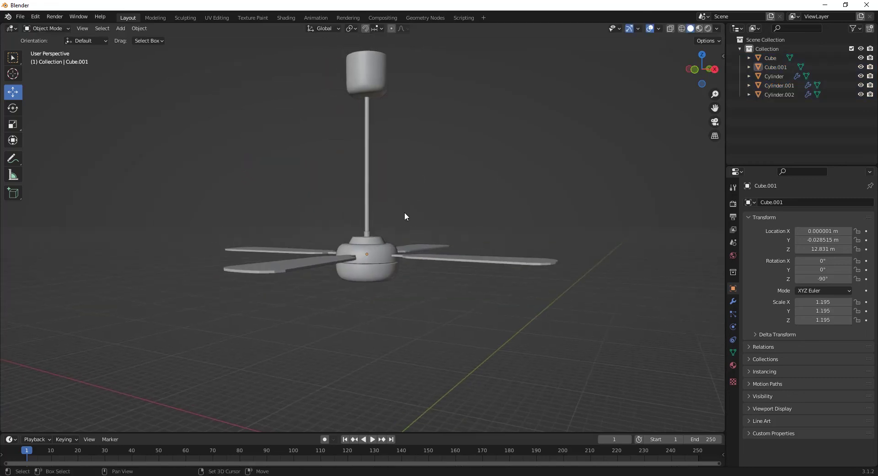
pyautogui.moveTo(419, 240)
pyautogui.mouseDown(button='middle')
pyautogui.moveTo(383, 253)
pyautogui.moveTo(407, 251)
pyautogui.mouseUp(button='middle')
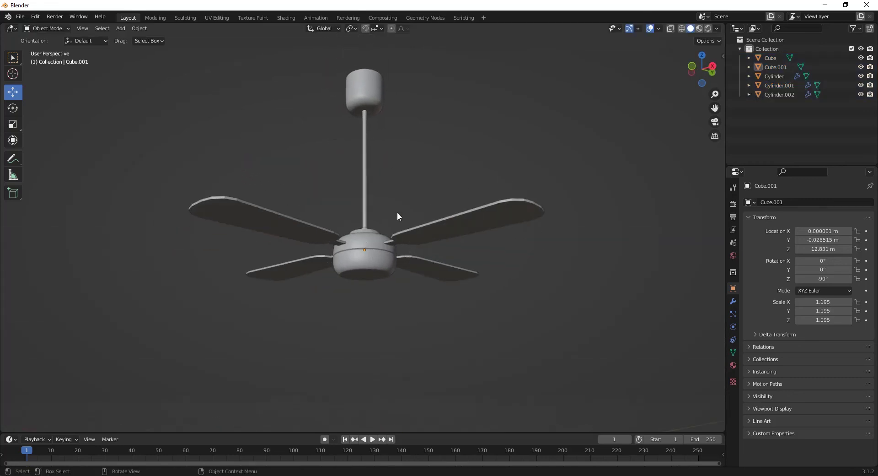
pyautogui.moveTo(394, 215); pyautogui.dragTo(467, 279, button='middle')
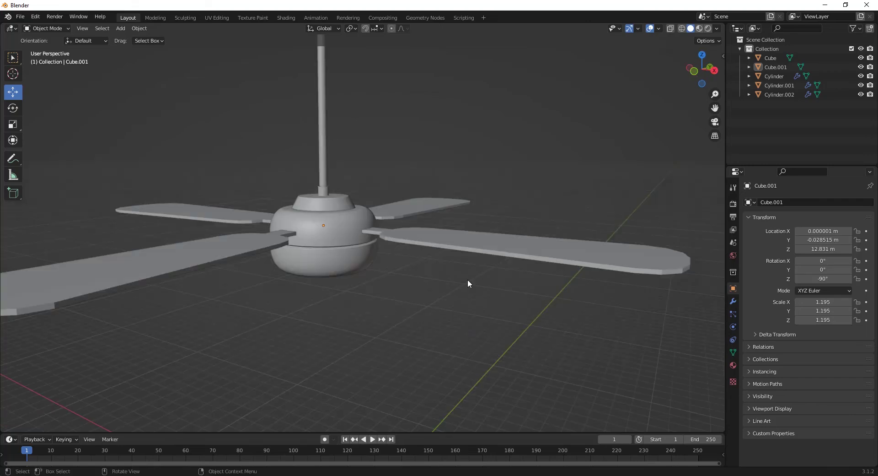
# Select both blade pairs, apply a level 1 subdivision to them, and shade them smooth.
pyautogui.click(457, 234)
pyautogui.keyDown('shift'); pyautogui.click(435, 193); pyautogui.keyUp('shift')
pyautogui.moveTo(434, 193); pyautogui.dragTo(468, 237, button='middle')
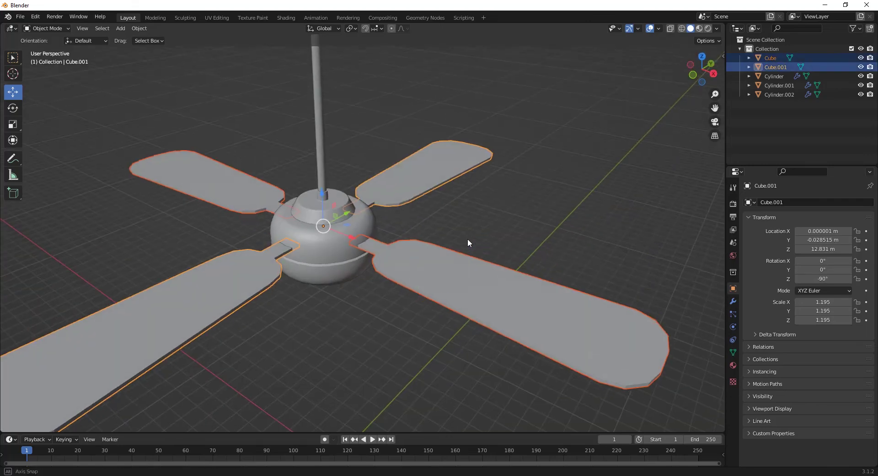
pyautogui.hotkey('ctrl', '1')
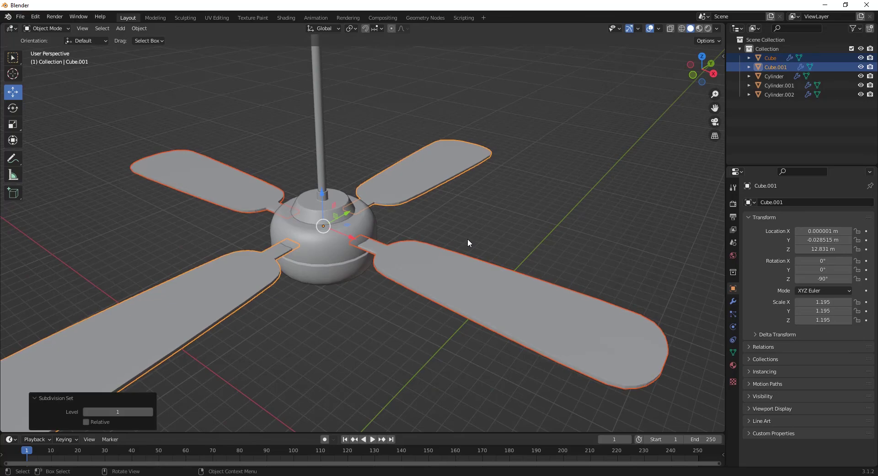
pyautogui.rightClick(467, 239)
pyautogui.click(449, 237)
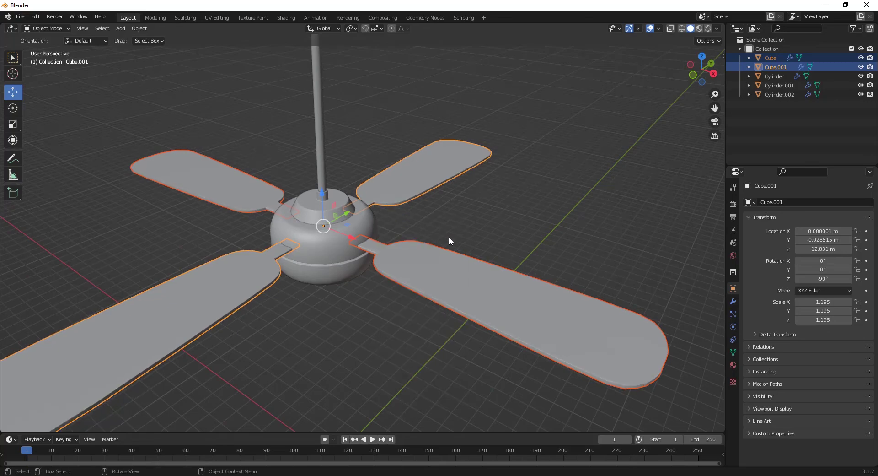
# Examine the fan's blades, motor, rod and ceiling canopy from below, the side and above.
pyautogui.click(500, 226)
pyautogui.moveTo(499, 226); pyautogui.dragTo(342, 207, button='middle')
pyautogui.click(333, 224)
pyautogui.click(325, 146)
pyautogui.scroll(-4, 326, 146)
pyautogui.scroll(5, 342, 207)
pyautogui.moveTo(460, 201); pyautogui.dragTo(460, 150, button='middle')
pyautogui.scroll(-2, 460, 151)
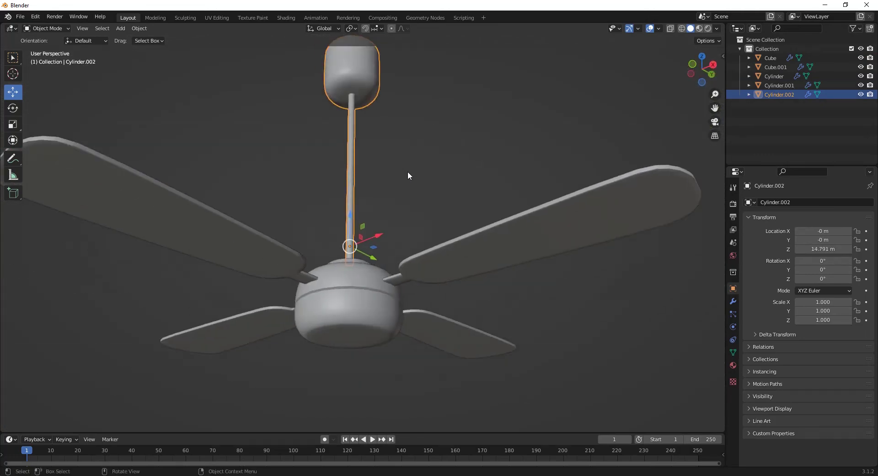
pyautogui.moveTo(407, 174); pyautogui.dragTo(390, 140, button='middle')
pyautogui.scroll(-3, 504, 198)
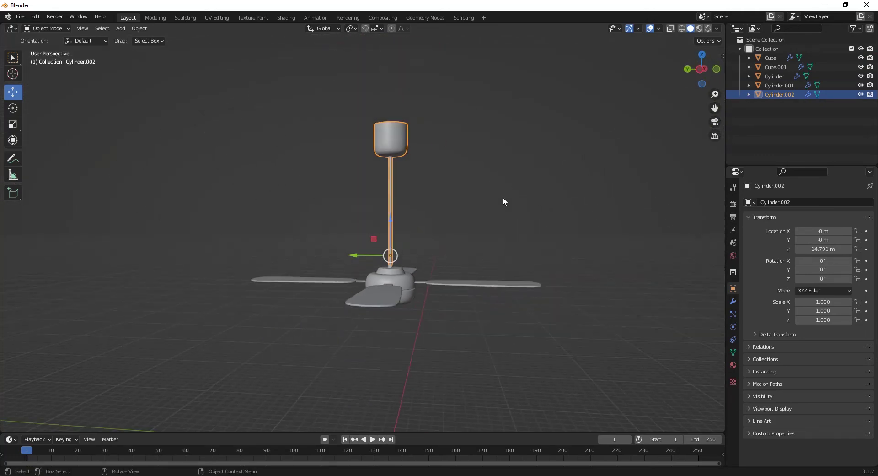
pyautogui.moveTo(641, 161); pyautogui.dragTo(493, 197, button='middle')
pyautogui.click(502, 236)
pyautogui.moveTo(448, 221)
pyautogui.mouseDown(button='middle')
pyautogui.moveTo(430, 236)
pyautogui.moveTo(448, 225)
pyautogui.mouseUp(button='middle')
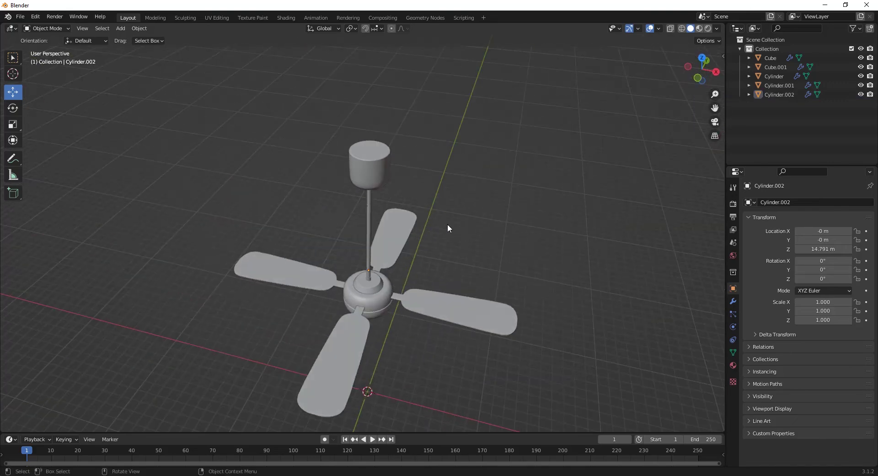
# Switch the viewport to Material Preview shading and join the two blade pairs into one object.
pyautogui.click(701, 31)
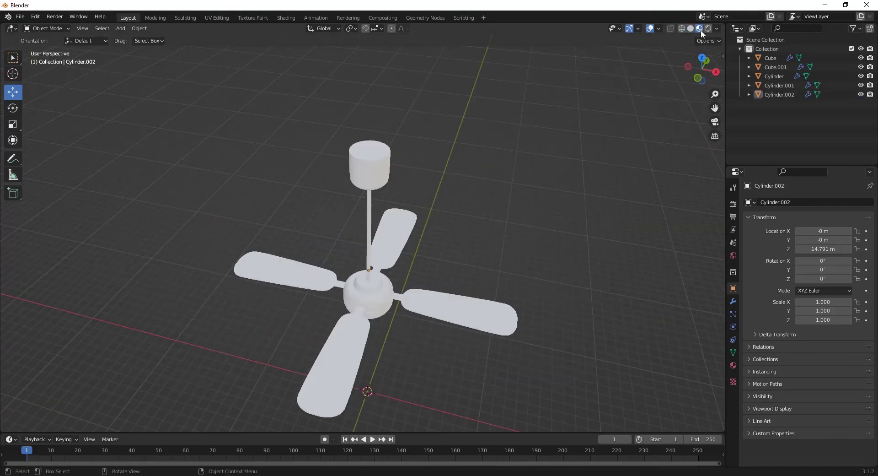
pyautogui.moveTo(577, 144); pyautogui.dragTo(427, 192, button='middle')
pyautogui.click(373, 209)
pyautogui.keyDown('shift'); pyautogui.click(372, 257); pyautogui.keyUp('shift')
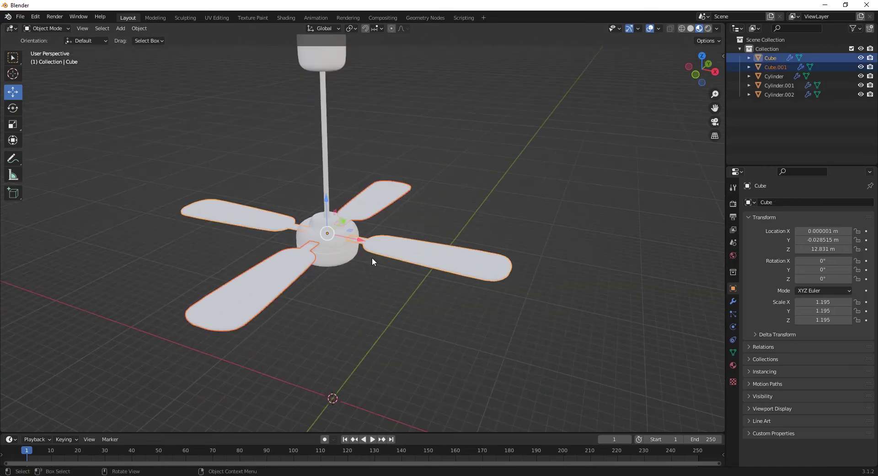
pyautogui.keyDown('shift'); pyautogui.click(284, 260); pyautogui.keyUp('shift')
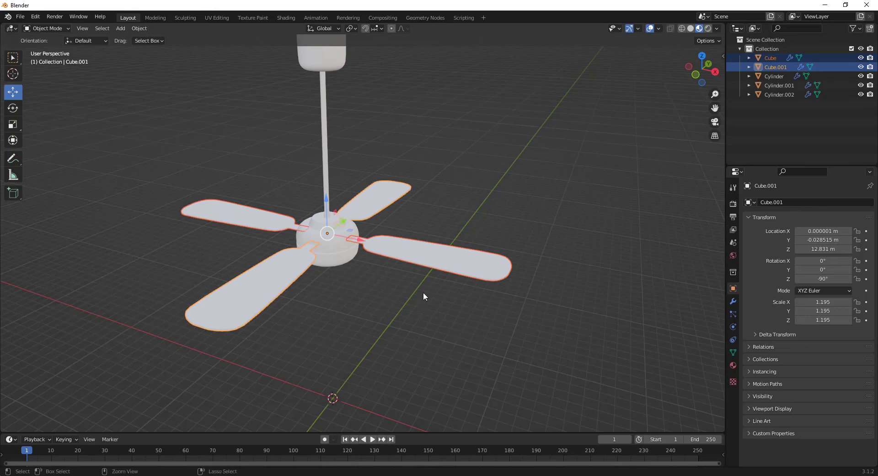
pyautogui.hotkey('ctrl', 'j')
pyautogui.scroll(3, 440, 227)
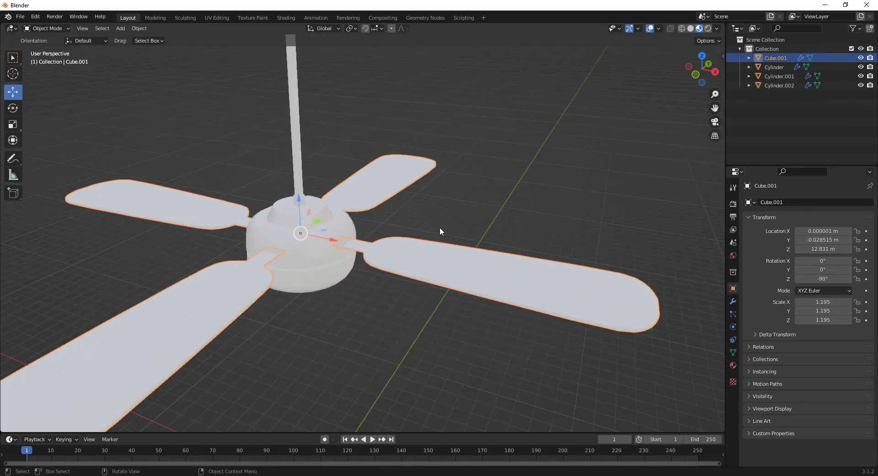
pyautogui.scroll(-2, 412, 257)
pyautogui.moveTo(392, 252); pyautogui.dragTo(388, 251, button='middle')
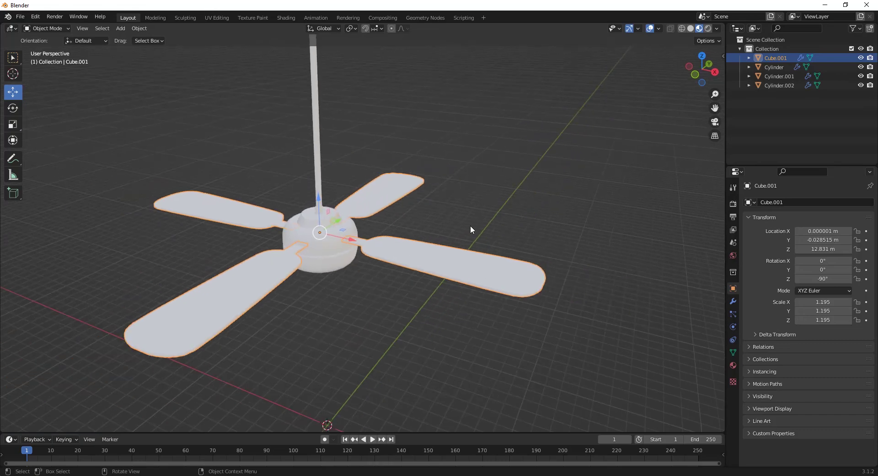
# Add a new material to the blades with a dark brown base color, hex 2B0D00, and copy the hex code.
pyautogui.click(732, 364)
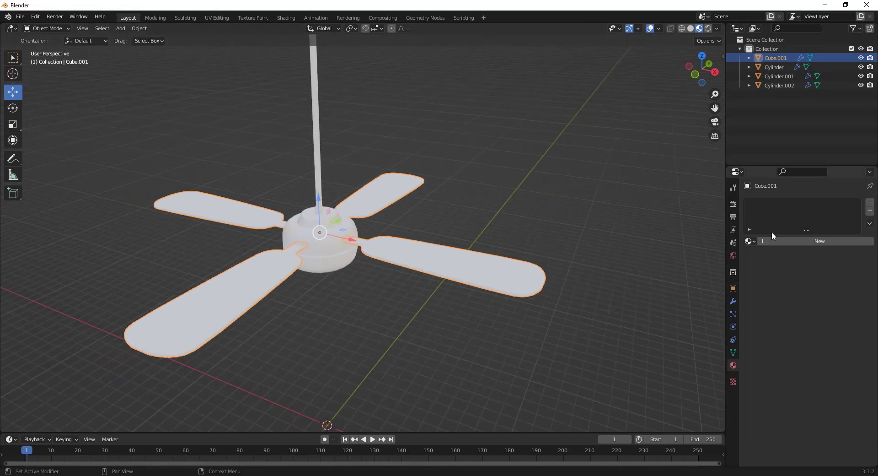
pyautogui.click(819, 240)
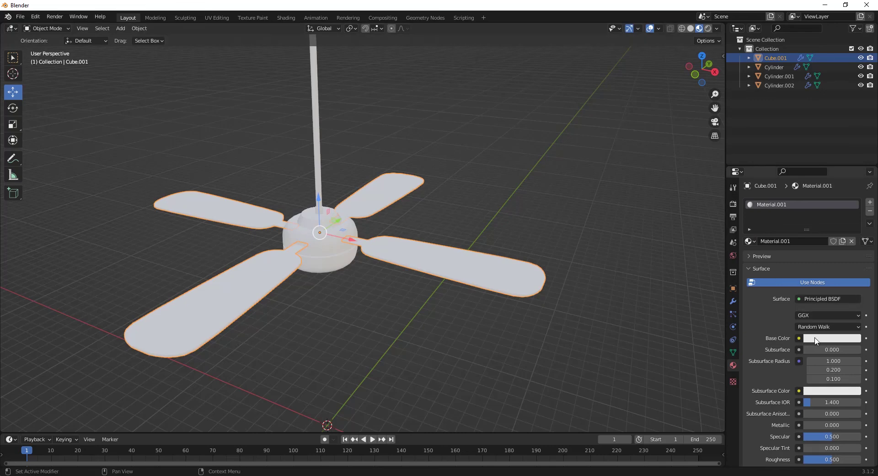
pyautogui.click(815, 339)
pyautogui.moveTo(825, 260); pyautogui.dragTo(802, 272)
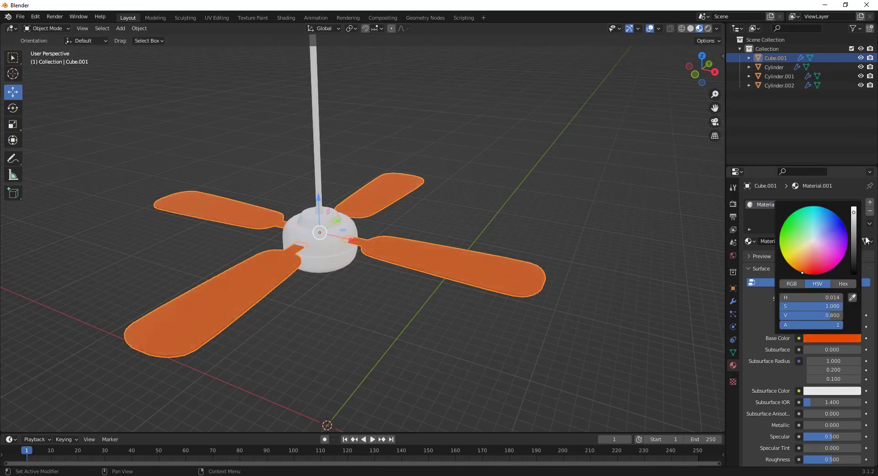
pyautogui.moveTo(857, 241); pyautogui.dragTo(853, 268)
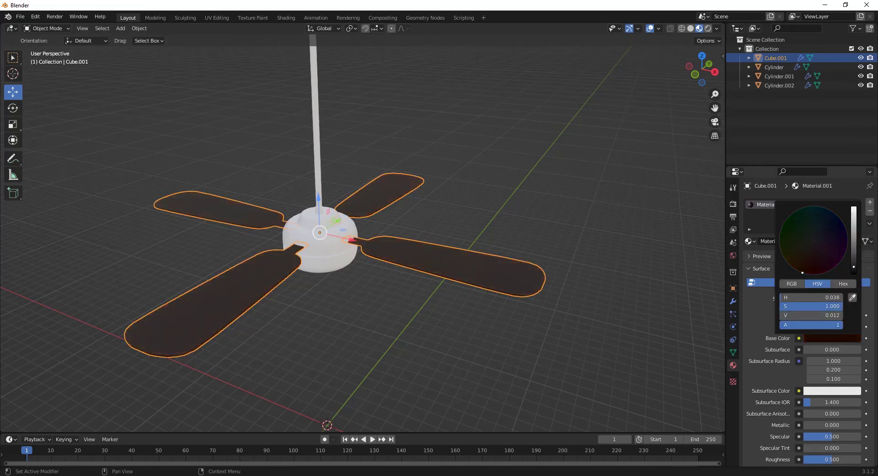
pyautogui.click(832, 338)
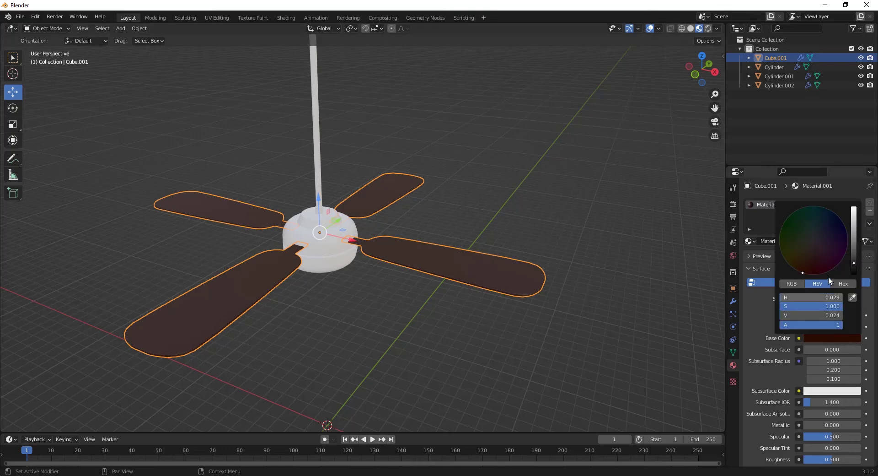
pyautogui.click(835, 282)
pyautogui.click(805, 298)
pyautogui.hotkey('ctrl', 'c')
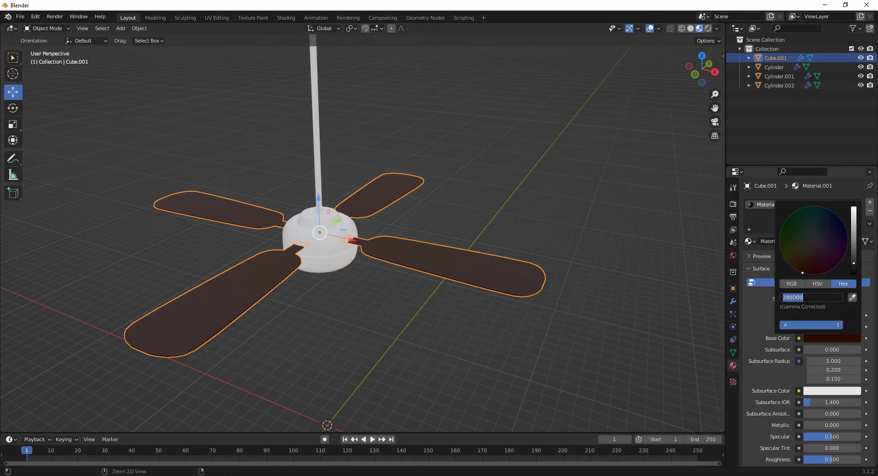
pyautogui.click(563, 261)
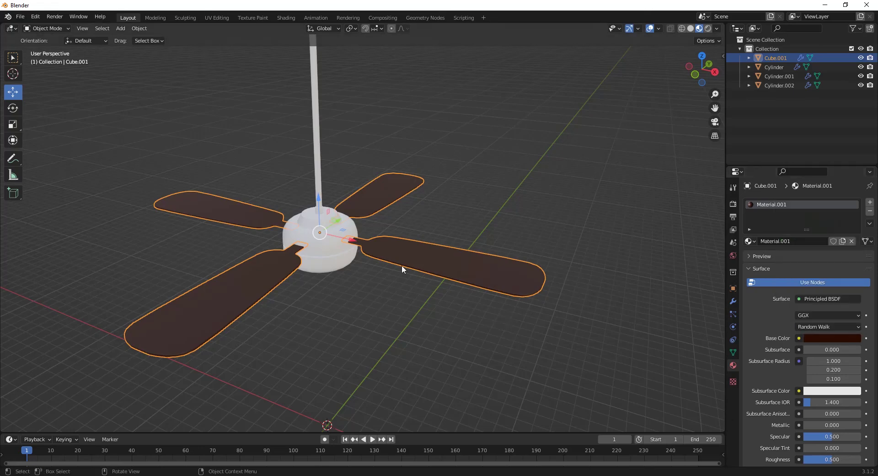
# Add a new material to the motor housing and paste the blades' hex code 2B0D00 as its base color.
pyautogui.click(326, 268)
pyautogui.click(787, 243)
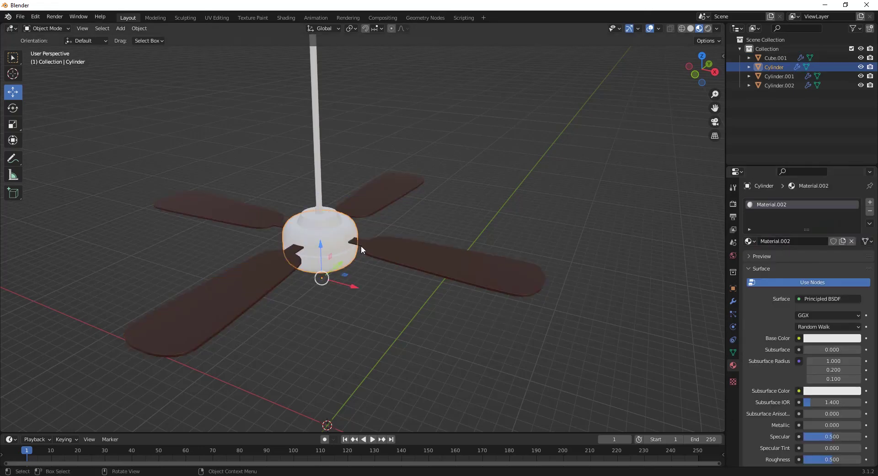
pyautogui.click(826, 339)
pyautogui.click(821, 295)
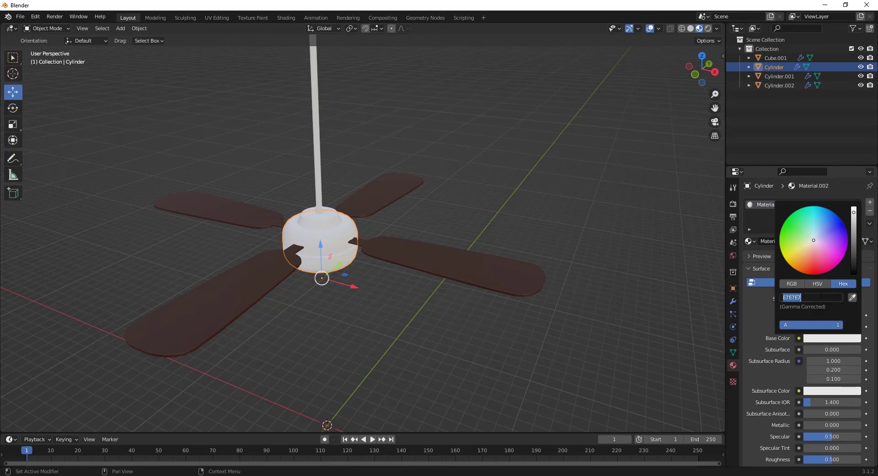
pyautogui.hotkey('ctrl', 'v')
pyautogui.press('Return')
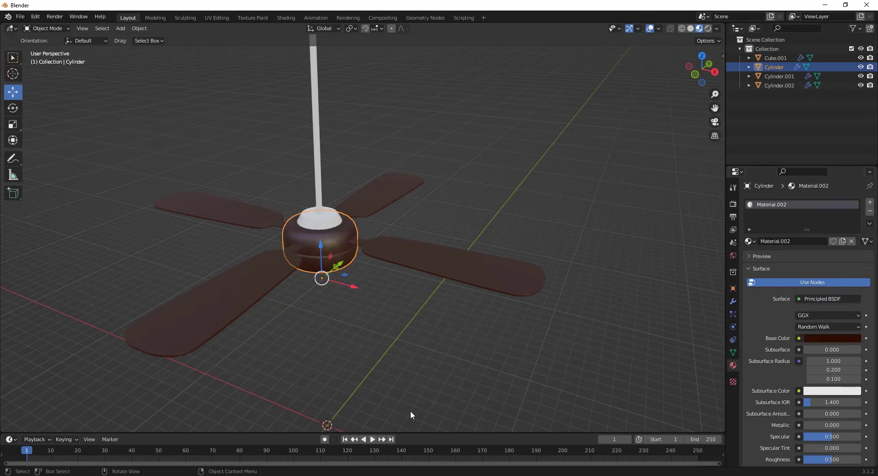
# Lower the roughness of the motor housing's material and set the blade material's roughness to about 0.161.
pyautogui.moveTo(353, 237)
pyautogui.mouseDown(button='middle')
pyautogui.moveTo(423, 271)
pyautogui.moveTo(355, 237)
pyautogui.moveTo(361, 232)
pyautogui.mouseUp(button='middle')
pyautogui.scroll(-4, 794, 410)
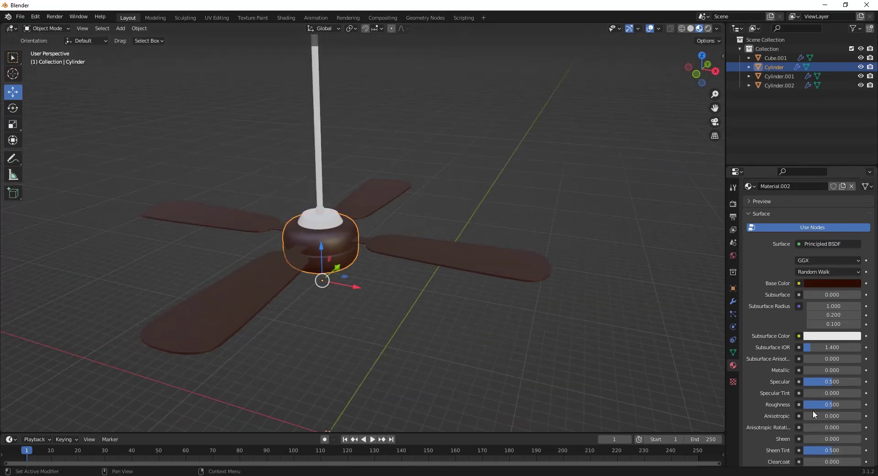
pyautogui.moveTo(832, 386); pyautogui.dragTo(815, 386)
pyautogui.click(484, 255)
pyautogui.moveTo(298, 251); pyautogui.dragTo(344, 229, button='middle')
# Give the collar on top of the motor a new black material (000000) with roughness 0.098 and metallic 0.047.
pyautogui.click(344, 227)
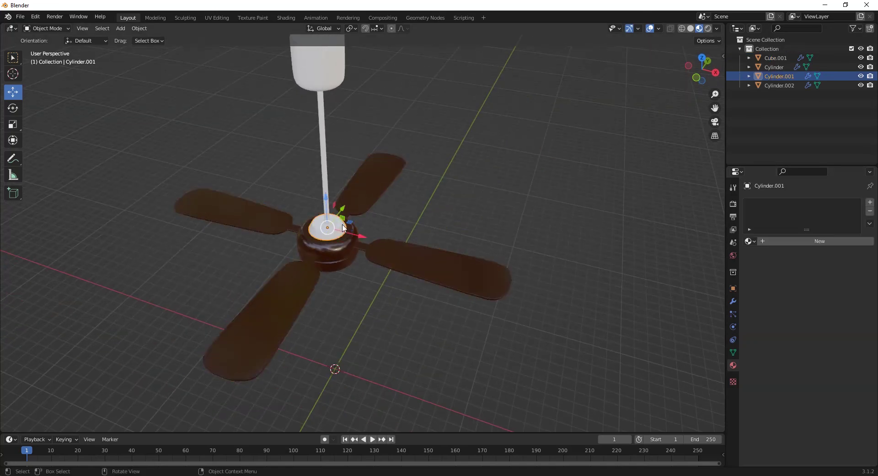
pyautogui.scroll(5, 257, 232)
pyautogui.click(819, 241)
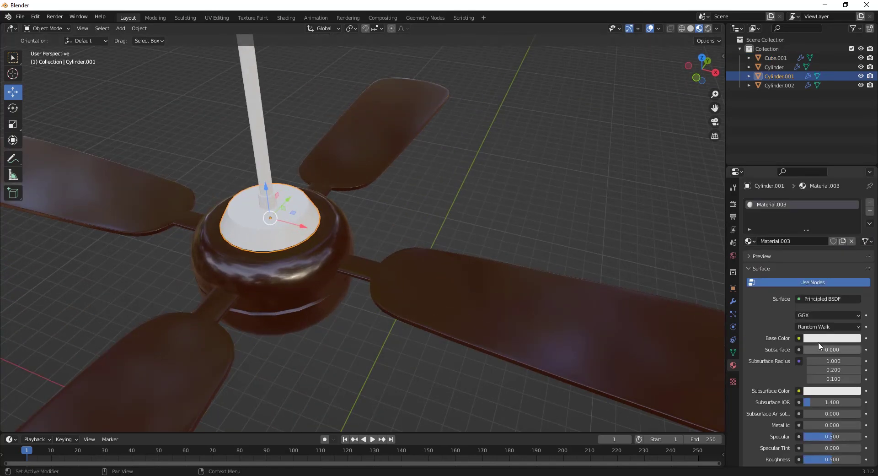
pyautogui.moveTo(852, 260); pyautogui.dragTo(852, 274)
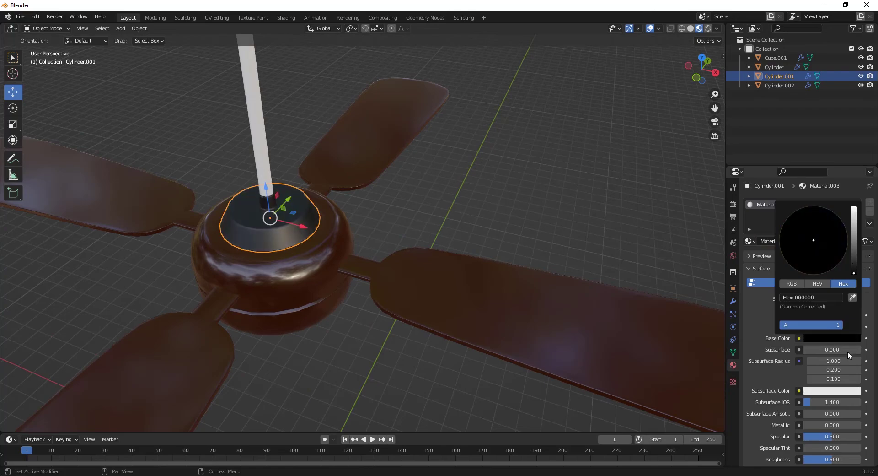
pyautogui.scroll(-3, 824, 397)
pyautogui.moveTo(831, 407); pyautogui.dragTo(809, 406)
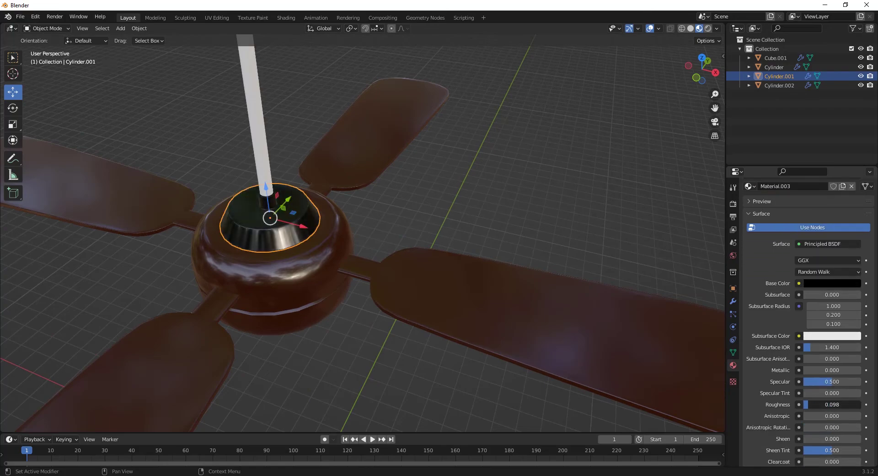
pyautogui.click(572, 236)
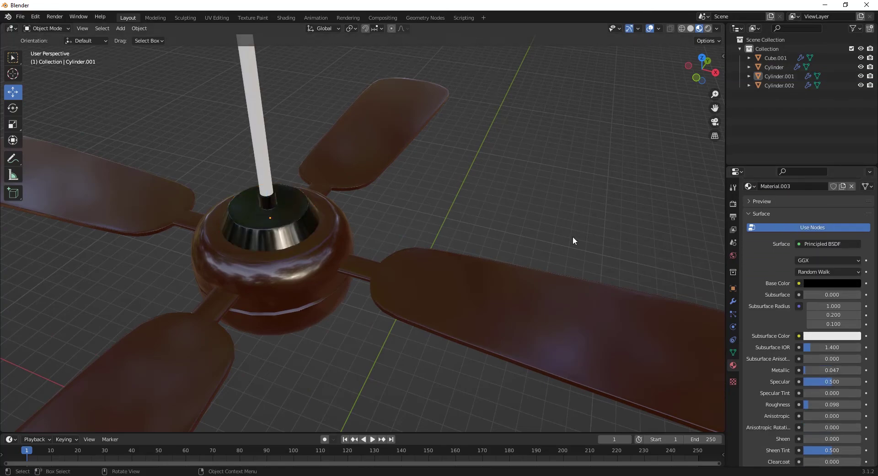
# Give the rod and ceiling canopy a new dark grey material with roughness 0 and metallic 0.433.
pyautogui.scroll(-4, 562, 243)
pyautogui.moveTo(462, 276); pyautogui.dragTo(453, 250, button='middle')
pyautogui.keyDown('shift'); pyautogui.moveTo(313, 66); pyautogui.dragTo(321, 107, button='middle'); pyautogui.keyUp('shift')
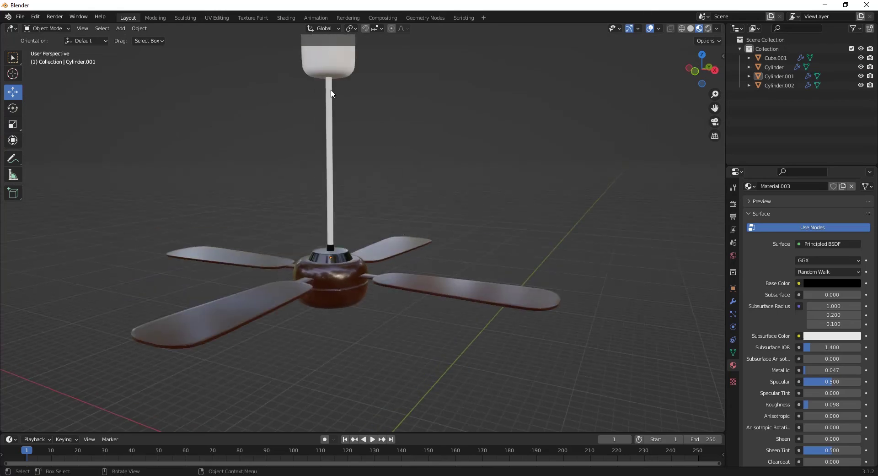
pyautogui.click(331, 93)
pyautogui.click(797, 240)
pyautogui.click(832, 340)
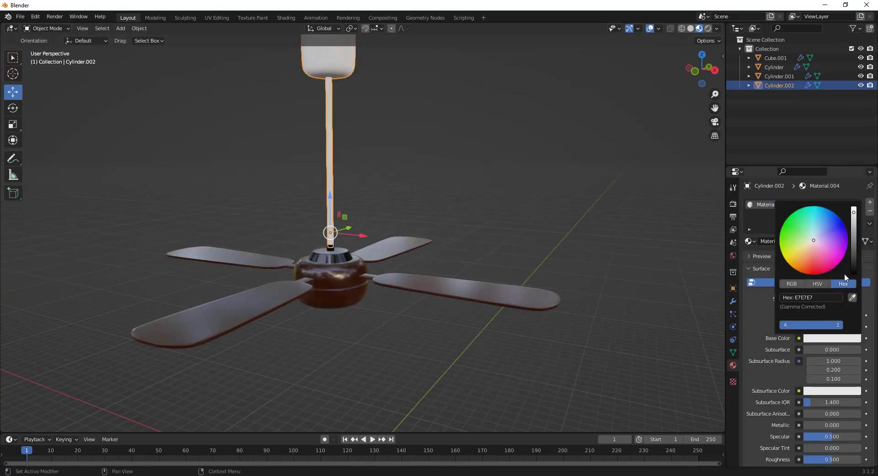
pyautogui.moveTo(854, 212); pyautogui.dragTo(854, 250)
pyautogui.scroll(-2, 835, 414)
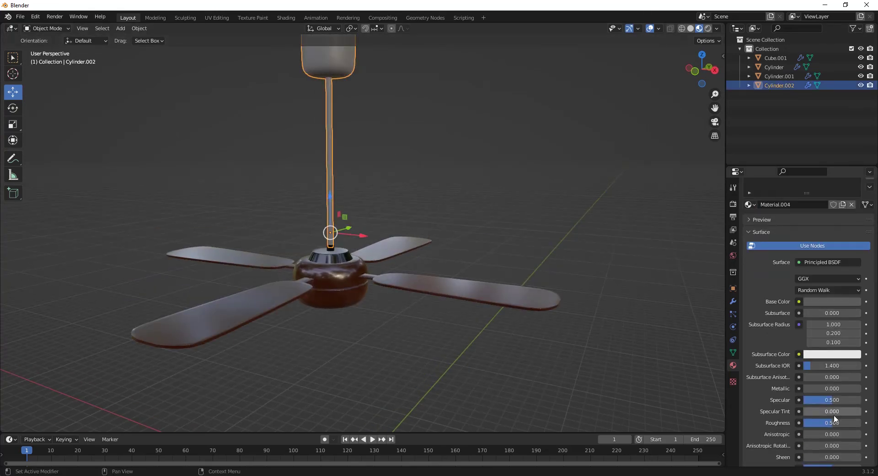
pyautogui.moveTo(835, 423); pyautogui.dragTo(804, 422)
pyautogui.moveTo(811, 388); pyautogui.dragTo(836, 388)
pyautogui.click(579, 241)
# Examine the finished materials on the whole fan from the side and from above, and select the blades.
pyautogui.scroll(-5, 579, 240)
pyautogui.moveTo(454, 250); pyautogui.dragTo(293, 229, button='middle')
pyautogui.scroll(5, 430, 247)
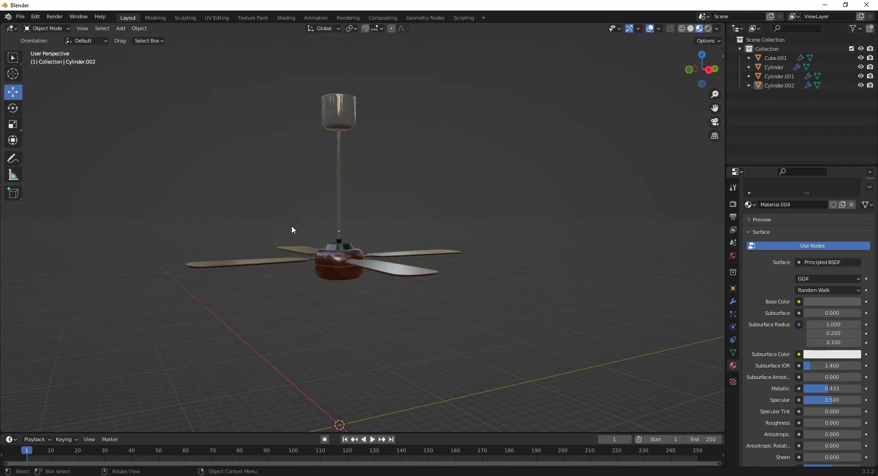
pyautogui.moveTo(355, 287); pyautogui.dragTo(410, 302, button='middle')
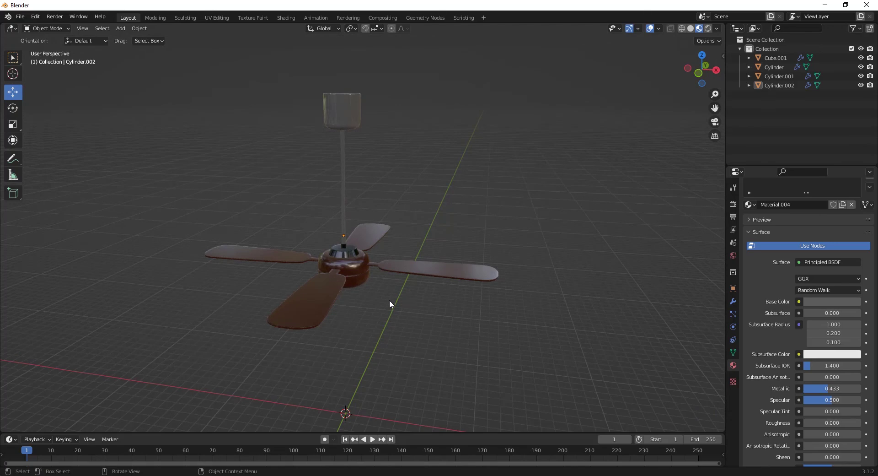
pyautogui.moveTo(420, 347); pyautogui.dragTo(266, 181, button='middle')
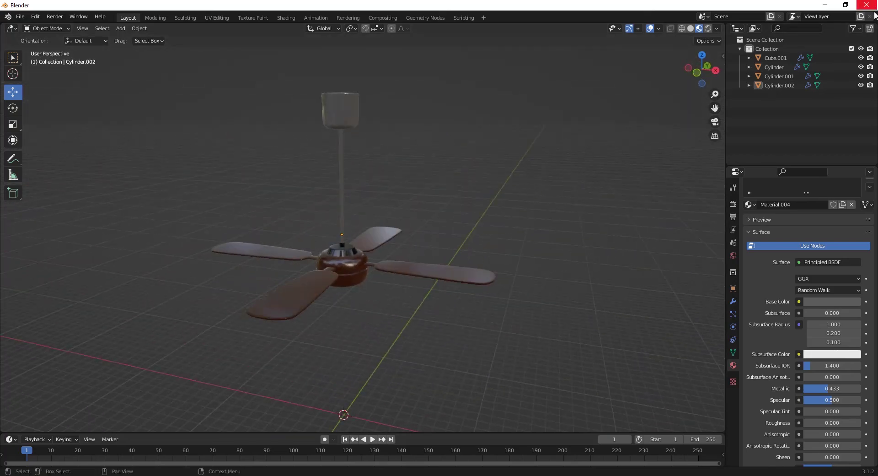
pyautogui.moveTo(309, 288); pyautogui.dragTo(421, 284, button='middle')
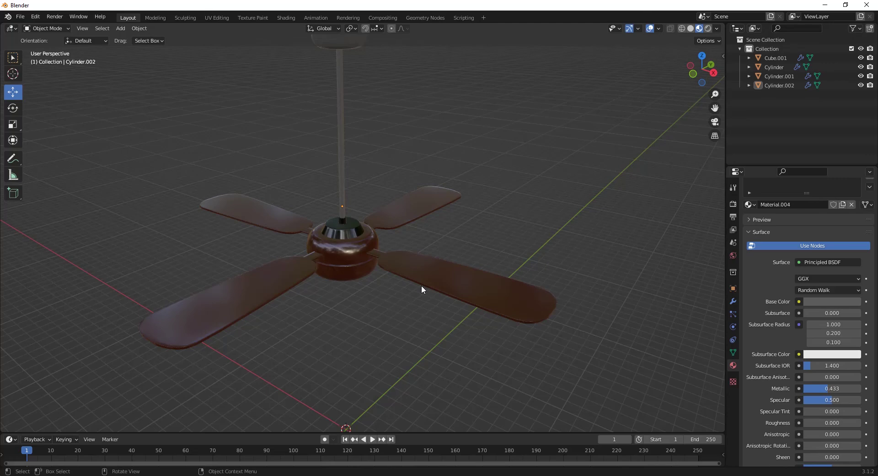
pyautogui.click(419, 286)
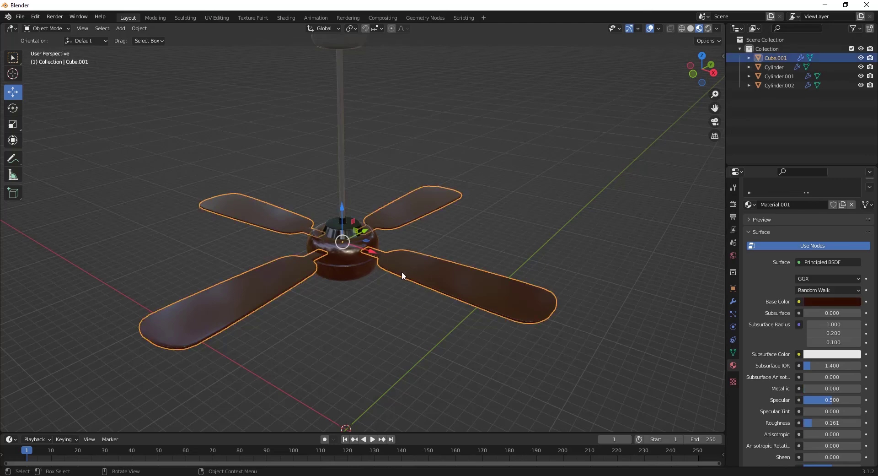
# Add the motor housing and its top collar to the selected blades and join them all into one object.
pyautogui.keyDown('shift'); pyautogui.click(348, 261); pyautogui.keyUp('shift')
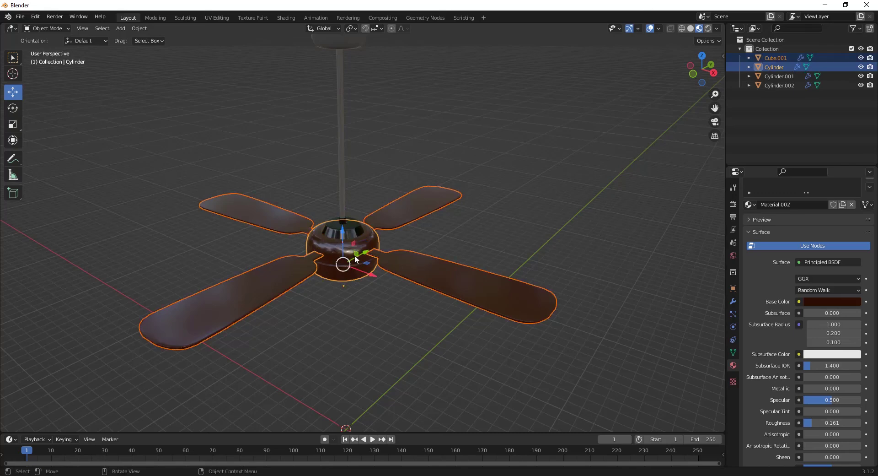
pyautogui.scroll(3, 354, 254)
pyautogui.keyDown('shift'); pyautogui.click(330, 230); pyautogui.keyUp('shift')
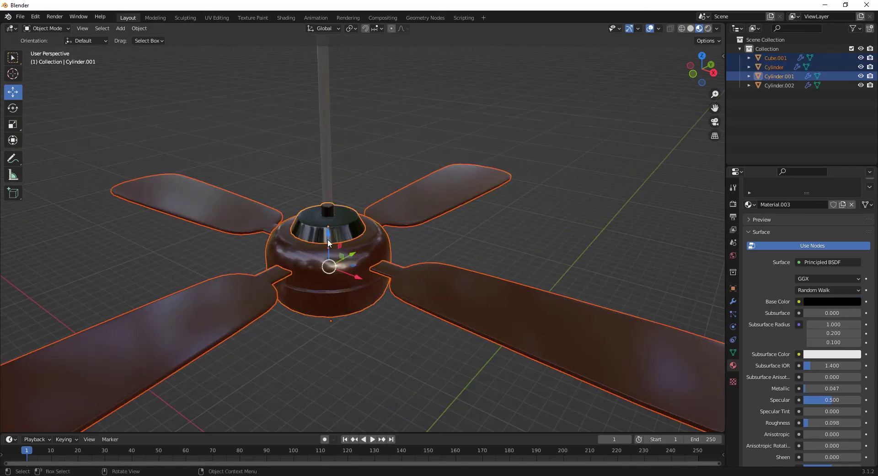
pyautogui.scroll(-3, 339, 251)
pyautogui.moveTo(331, 260); pyautogui.dragTo(369, 285, button='middle')
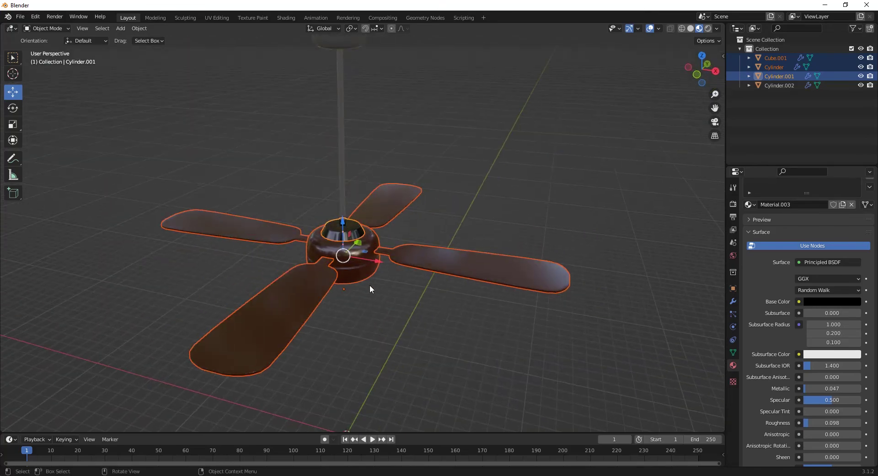
pyautogui.hotkey('ctrl', 'j')
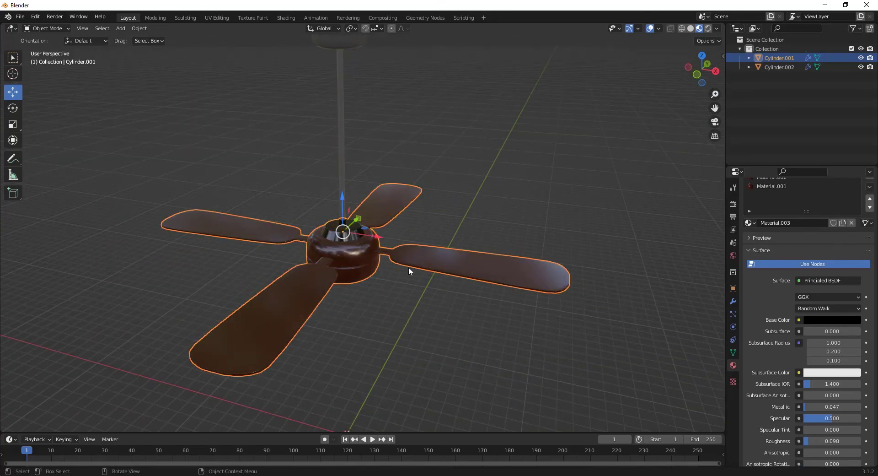
# Set the joined fan's origin to its geometry.
pyautogui.moveTo(408, 267); pyautogui.dragTo(355, 177, button='middle')
pyautogui.scroll(-3, 355, 178)
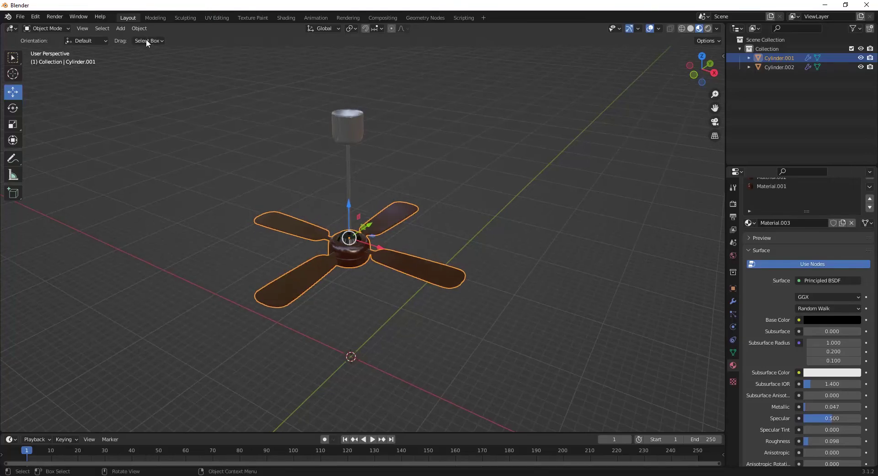
pyautogui.click(138, 28)
pyautogui.moveTo(149, 44)
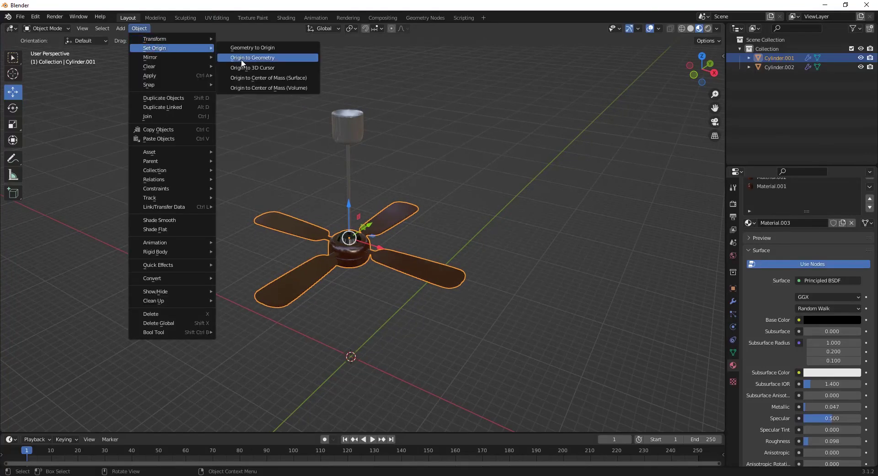
pyautogui.click(249, 57)
# Enlarge the timeline, insert a rotation keyframe for the joined fan at frame 1 and enable auto keying.
pyautogui.moveTo(270, 87); pyautogui.dragTo(368, 233, button='middle')
pyautogui.moveTo(432, 433); pyautogui.dragTo(453, 316)
pyautogui.moveTo(450, 309); pyautogui.dragTo(451, 247, button='middle')
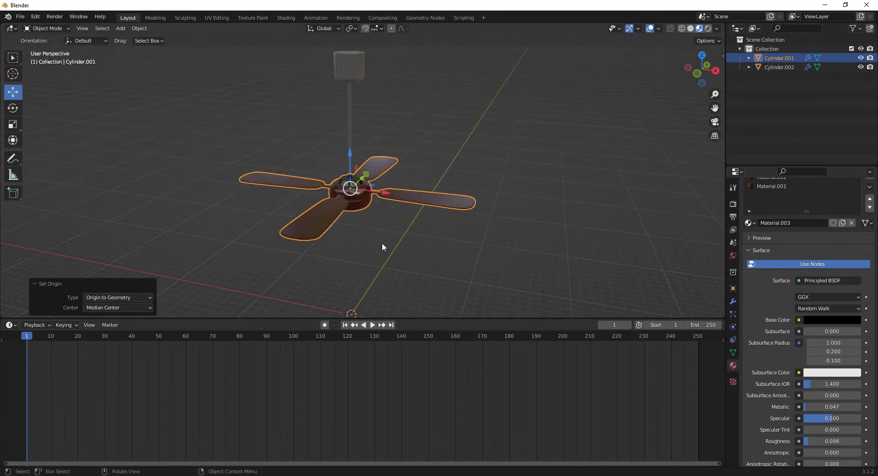
pyautogui.press('i')
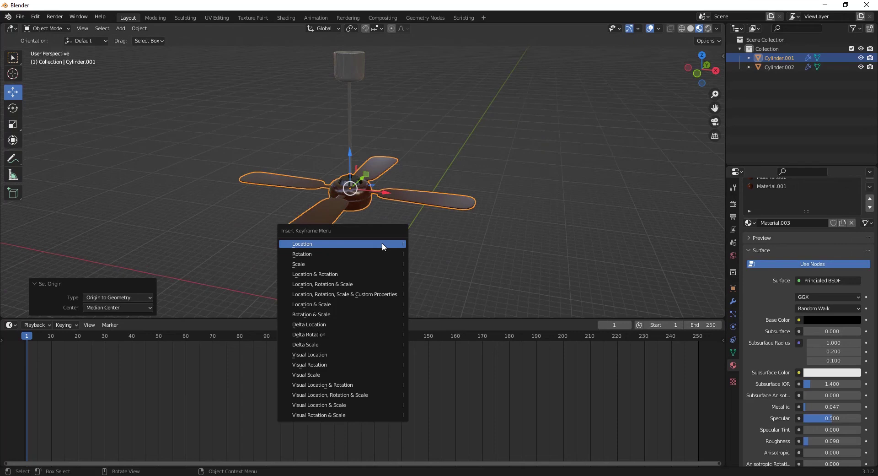
pyautogui.click(300, 252)
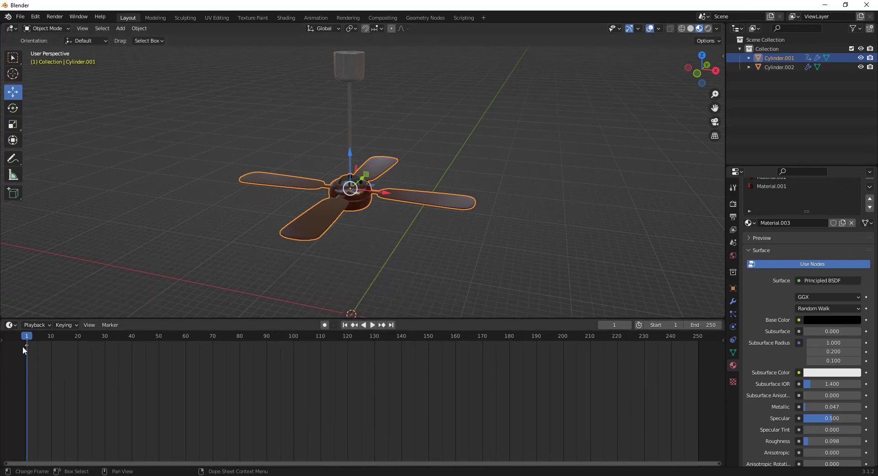
pyautogui.click(325, 326)
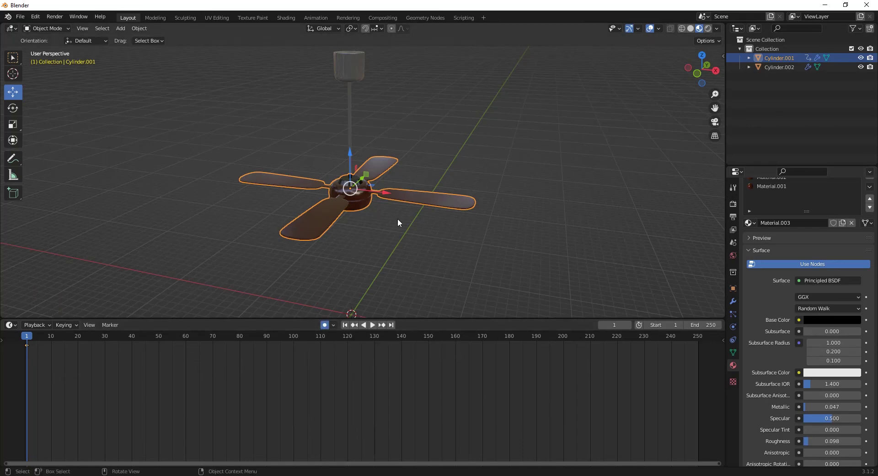
# Keyframe a full 360° rotation of the joined fan at frame 50, turning it in the top view.
pyautogui.press('KP_7')
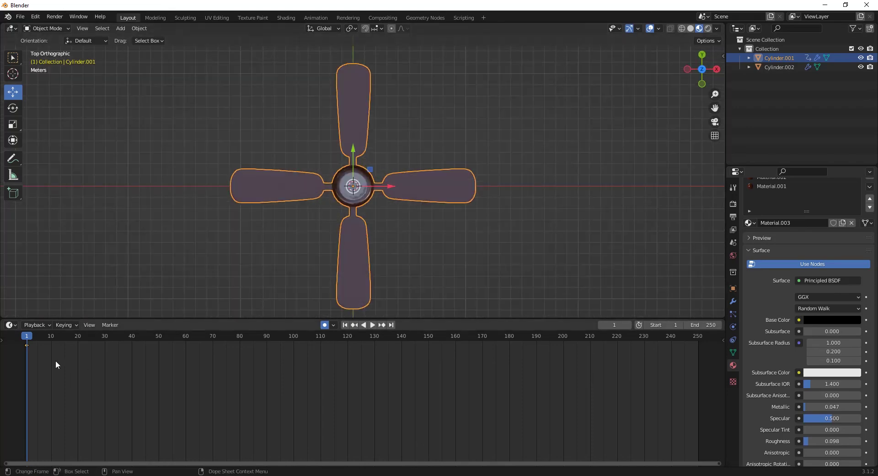
pyautogui.moveTo(36, 334); pyautogui.dragTo(160, 328)
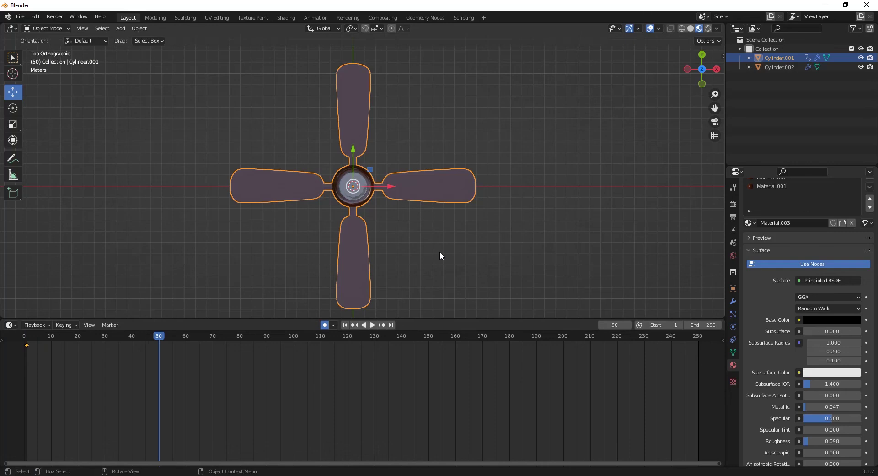
pyautogui.write('r')
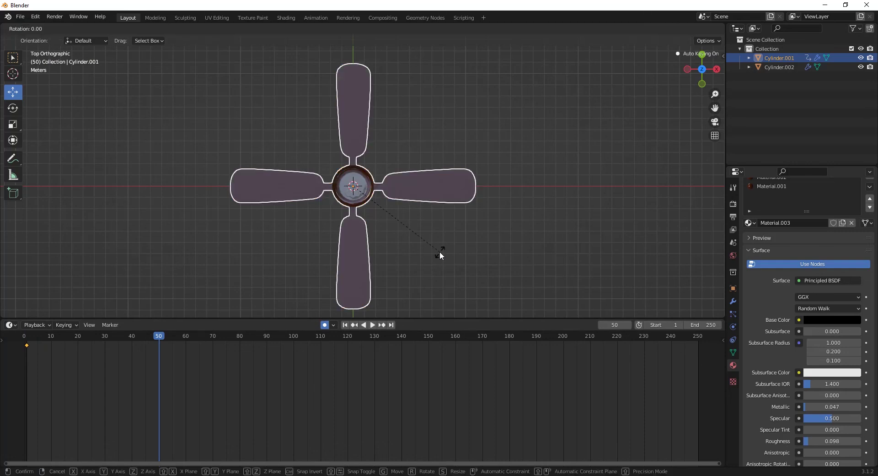
pyautogui.write('360')
pyautogui.press('Return')
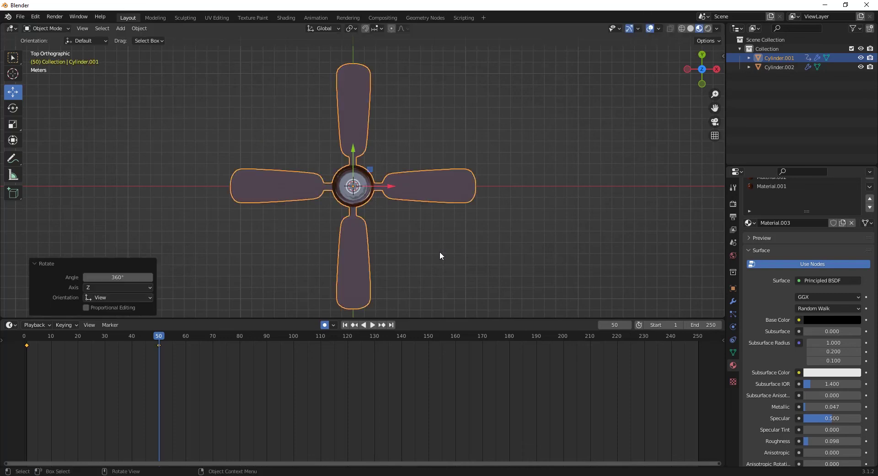
# Set the animation's end frame to 50 and return to frame 0.
pyautogui.click(703, 325)
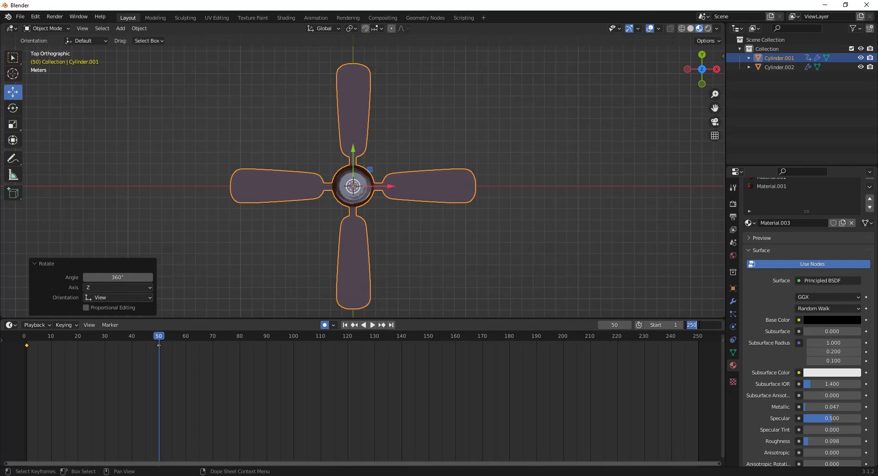
pyautogui.press('Return')
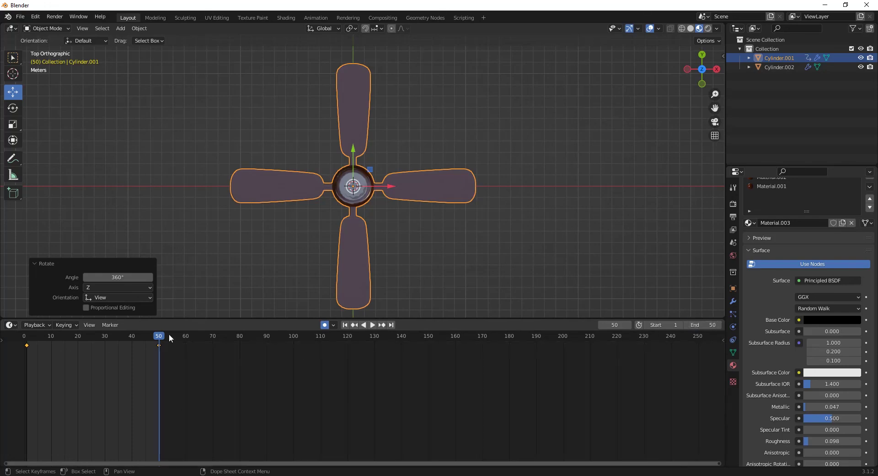
pyautogui.moveTo(162, 332); pyautogui.dragTo(24, 341)
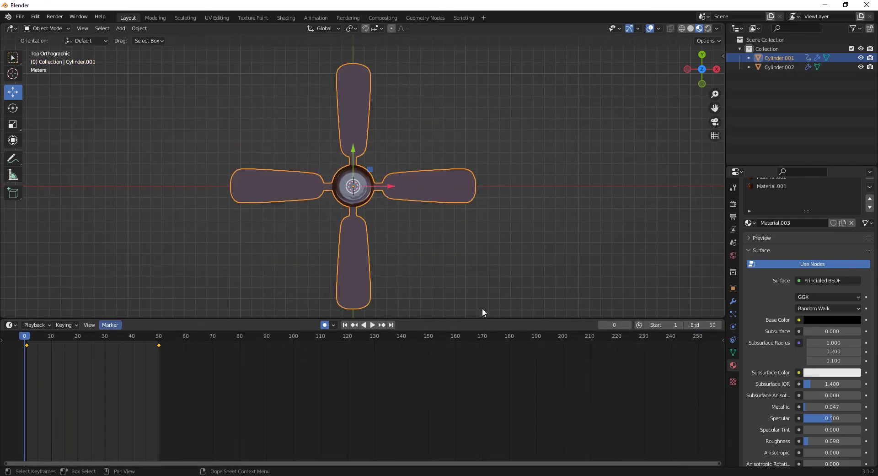
# Shrink the timeline and play the spinning animation while viewing the fan from the side, stopping it after checking.
pyautogui.moveTo(439, 219); pyautogui.dragTo(383, 188, button='middle')
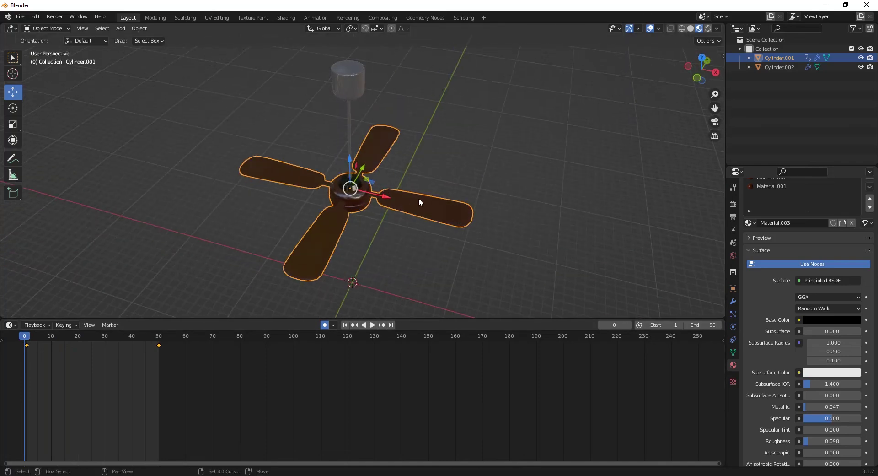
pyautogui.moveTo(437, 317); pyautogui.dragTo(460, 425)
pyautogui.moveTo(443, 304); pyautogui.dragTo(467, 259, button='middle')
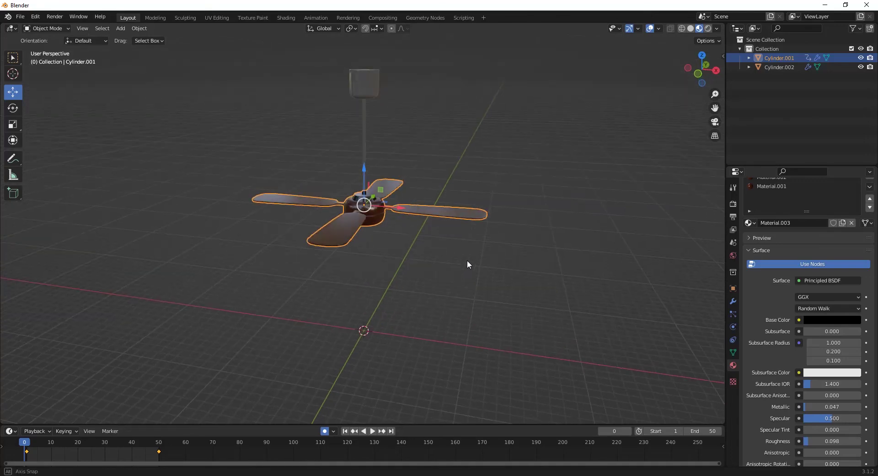
pyautogui.press('space')
pyautogui.moveTo(421, 279); pyautogui.dragTo(405, 223, button='middle')
pyautogui.press('Escape')
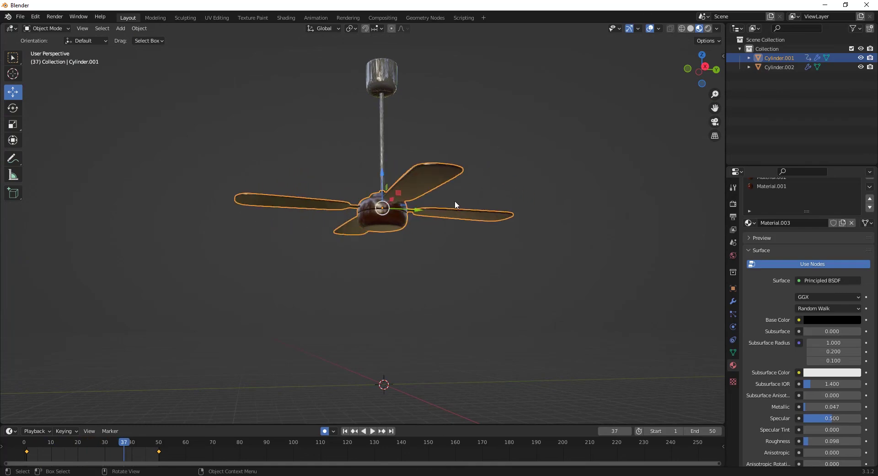
# Switch the viewport to rendered shading and brighten the world background colour to light grey.
pyautogui.click(709, 28)
pyautogui.moveTo(394, 274)
pyautogui.mouseDown(button='middle')
pyautogui.moveTo(397, 325)
pyautogui.moveTo(379, 321)
pyautogui.mouseUp(button='middle')
pyautogui.keyDown('shift'); pyautogui.moveTo(426, 160); pyautogui.dragTo(393, 211, button='middle'); pyautogui.keyUp('shift')
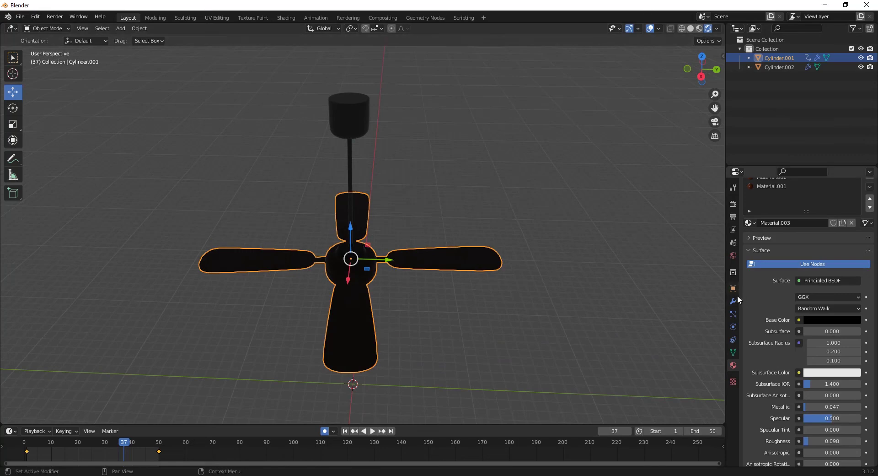
pyautogui.click(734, 256)
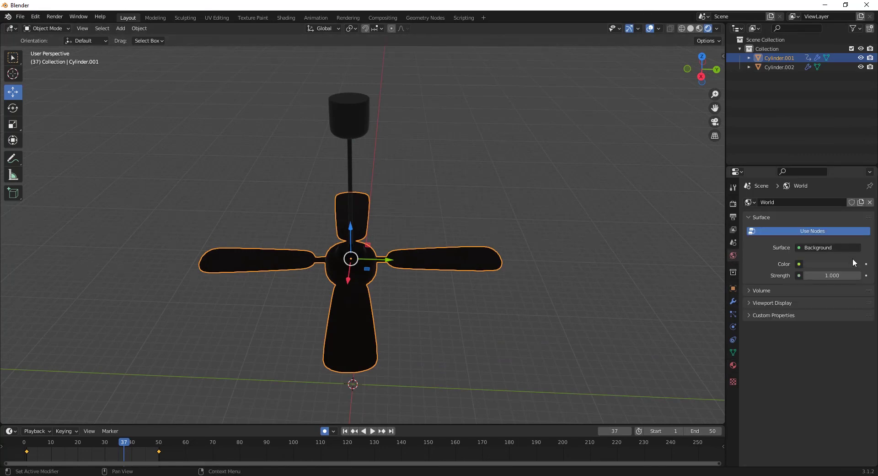
pyautogui.click(835, 263)
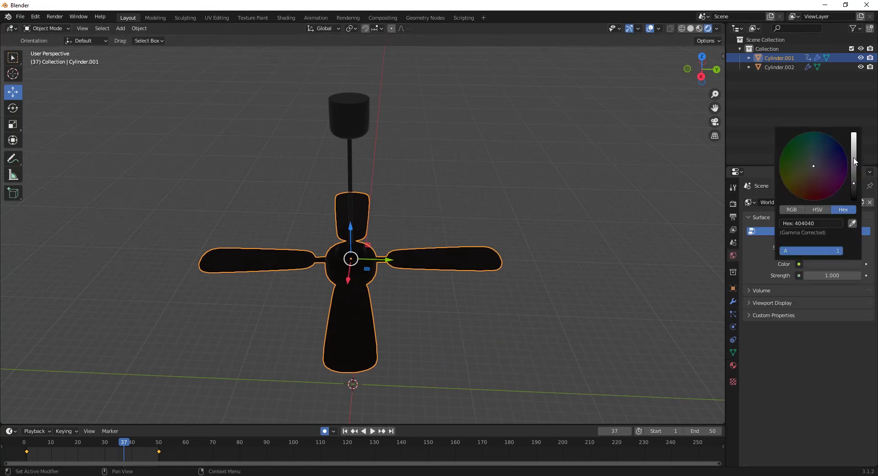
pyautogui.moveTo(853, 158)
pyautogui.mouseDown()
pyautogui.moveTo(854, 135)
pyautogui.moveTo(854, 143)
pyautogui.mouseUp()
pyautogui.click(566, 219)
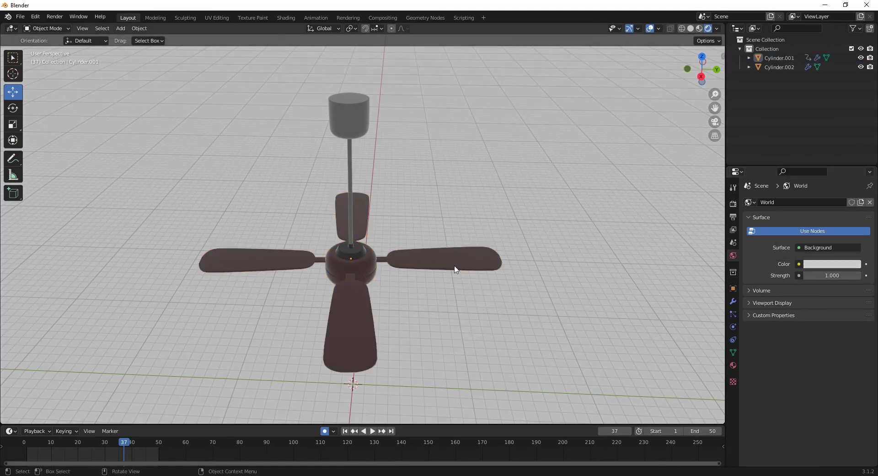
# Inspect the rendered fan from several angles, return to Material Preview shading and choose a different HDRI environment for it.
pyautogui.moveTo(455, 267); pyautogui.dragTo(389, 260, button='middle')
pyautogui.moveTo(445, 281); pyautogui.dragTo(478, 283, button='middle')
pyautogui.scroll(1, 478, 283)
pyautogui.moveTo(391, 177)
pyautogui.mouseDown(button='middle')
pyautogui.moveTo(442, 173)
pyautogui.moveTo(375, 174)
pyautogui.mouseUp(button='middle')
pyautogui.keyDown('shift'); pyautogui.moveTo(375, 175); pyautogui.dragTo(459, 207, button='middle'); pyautogui.keyUp('shift')
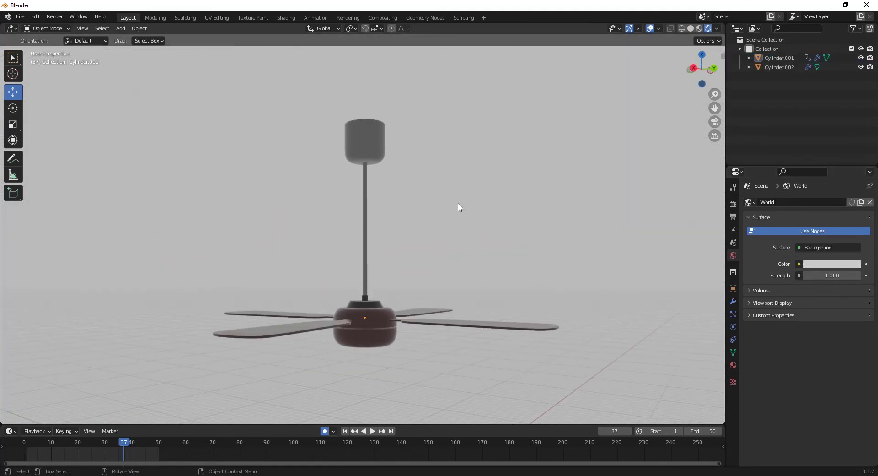
pyautogui.moveTo(584, 249); pyautogui.dragTo(552, 265, button='middle')
pyautogui.click(700, 29)
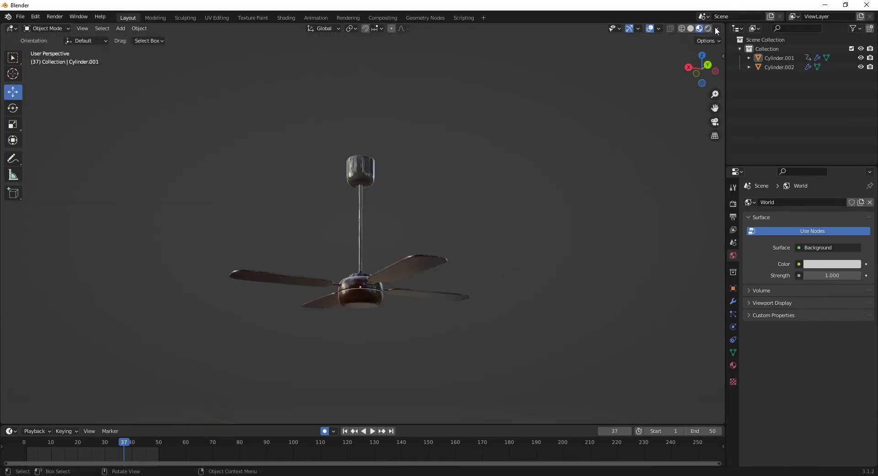
pyautogui.click(717, 28)
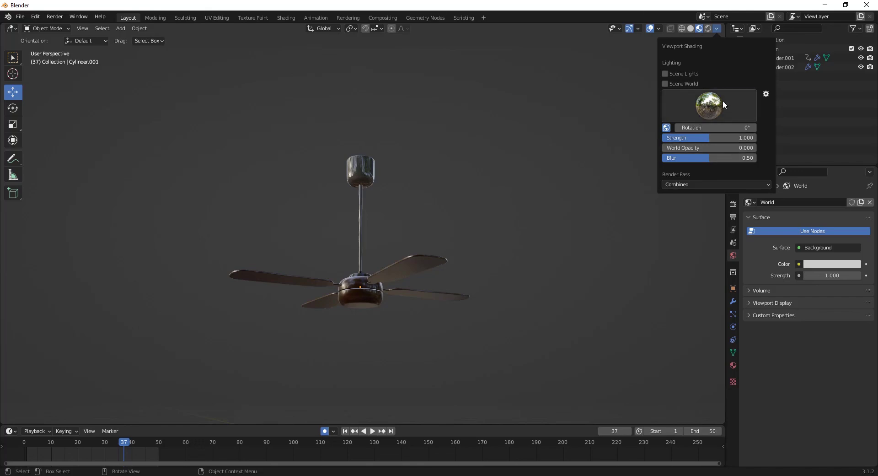
pyautogui.click(723, 100)
pyautogui.click(720, 134)
# Rewind to the start of the timeline and play the fan's rotation as seen from below.
pyautogui.moveTo(377, 252)
pyautogui.mouseDown(button='middle')
pyautogui.moveTo(385, 306)
pyautogui.moveTo(445, 336)
pyautogui.moveTo(518, 333)
pyautogui.moveTo(516, 365)
pyautogui.moveTo(486, 375)
pyautogui.moveTo(446, 297)
pyautogui.moveTo(501, 317)
pyautogui.moveTo(480, 299)
pyautogui.moveTo(394, 322)
pyautogui.moveTo(414, 363)
pyautogui.moveTo(414, 338)
pyautogui.moveTo(393, 366)
pyautogui.mouseUp(button='middle')
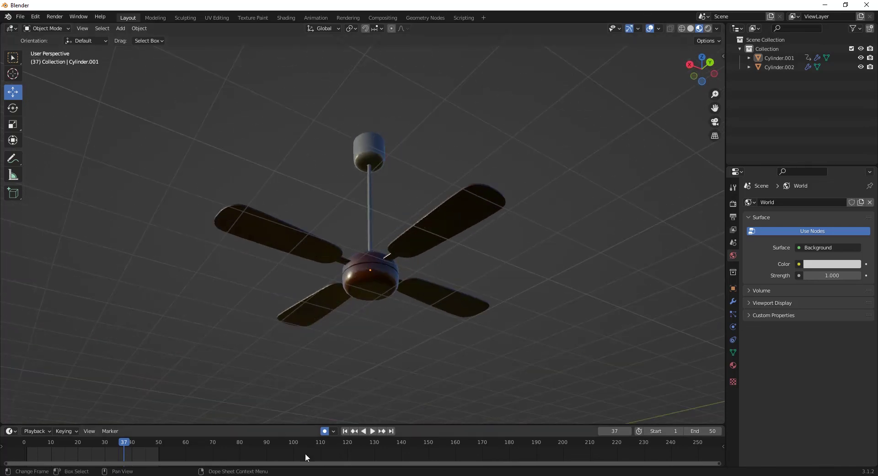
pyautogui.moveTo(129, 441); pyautogui.dragTo(29, 438)
pyautogui.press('space')
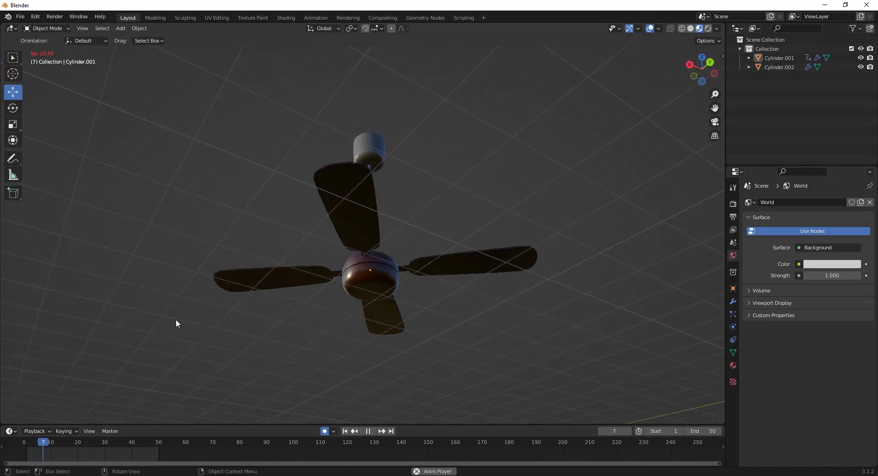
pyautogui.scroll(2, 399, 304)
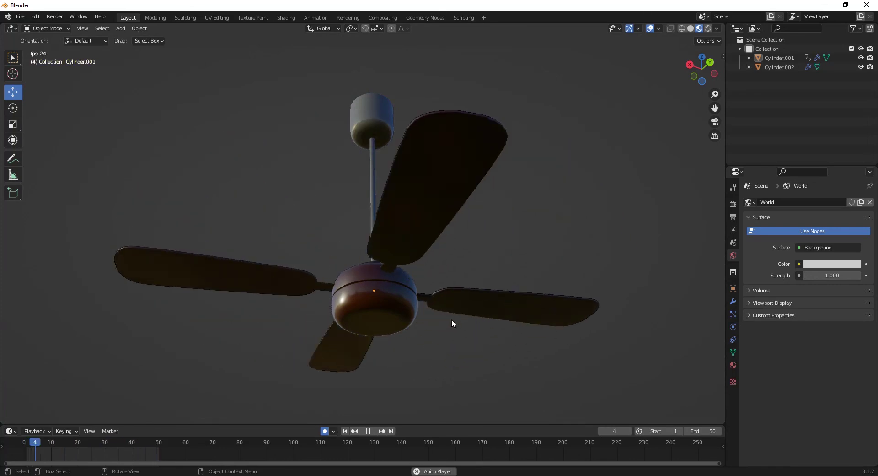